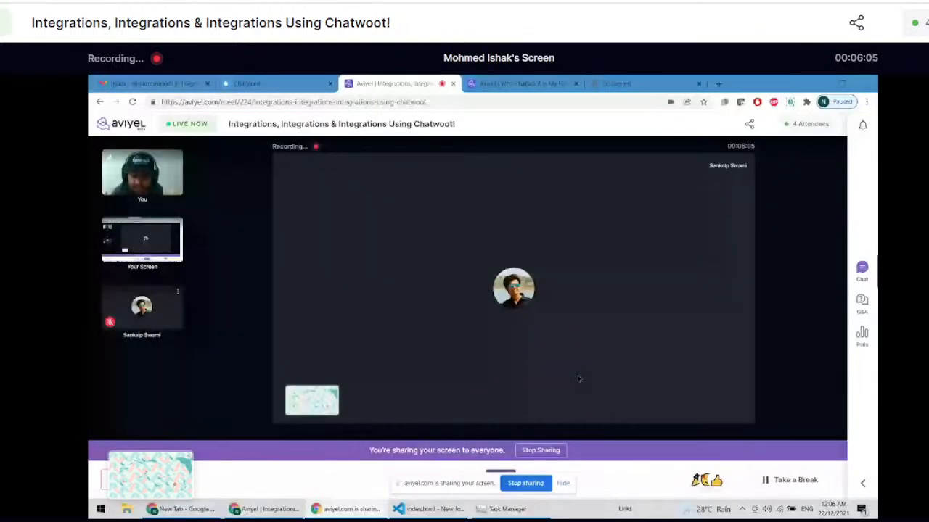
Step: Hide the screen-sharing notice and open the official Chatwoot website through a new web search for "chatwoot"
click(563, 483)
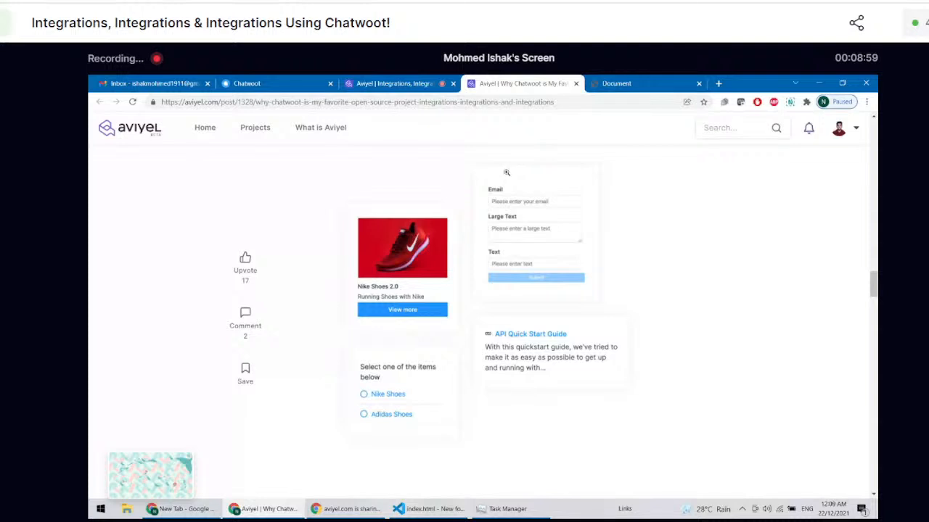
click(376, 78)
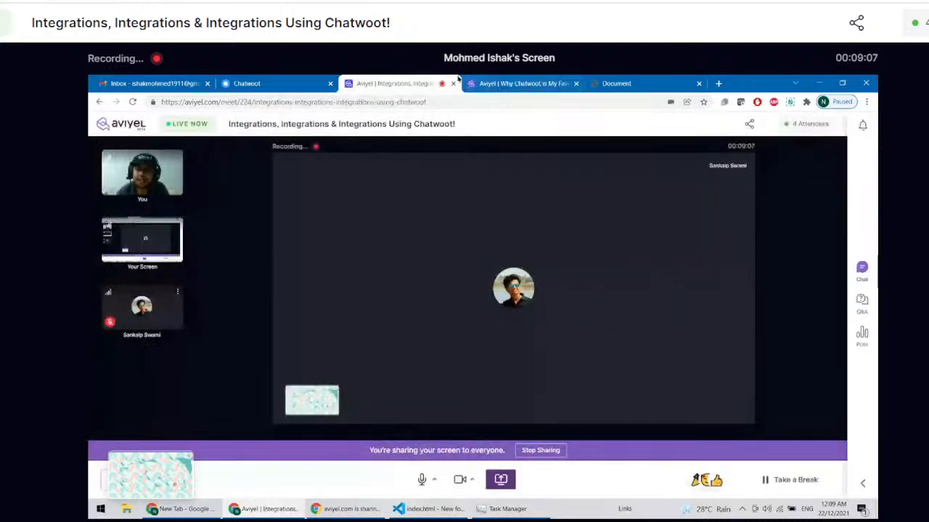
click(719, 82)
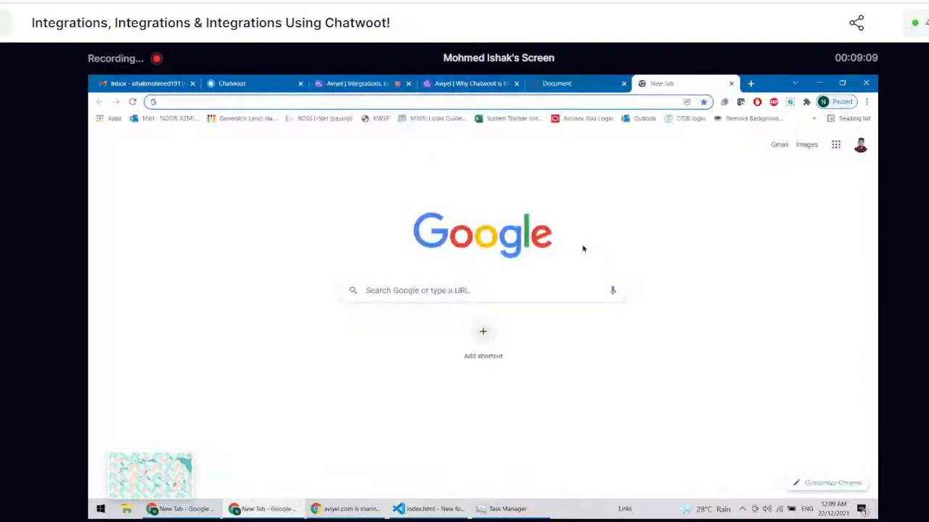
text(chatwoot)
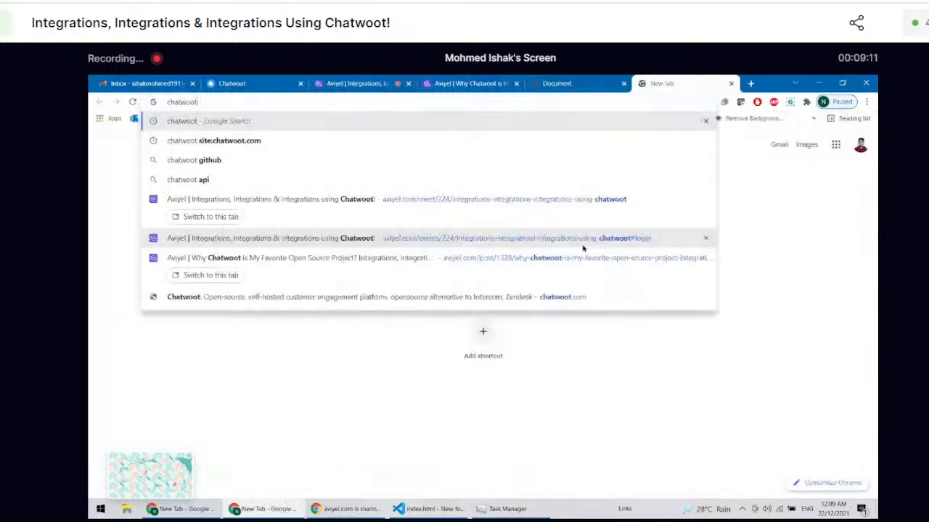
key(Return)
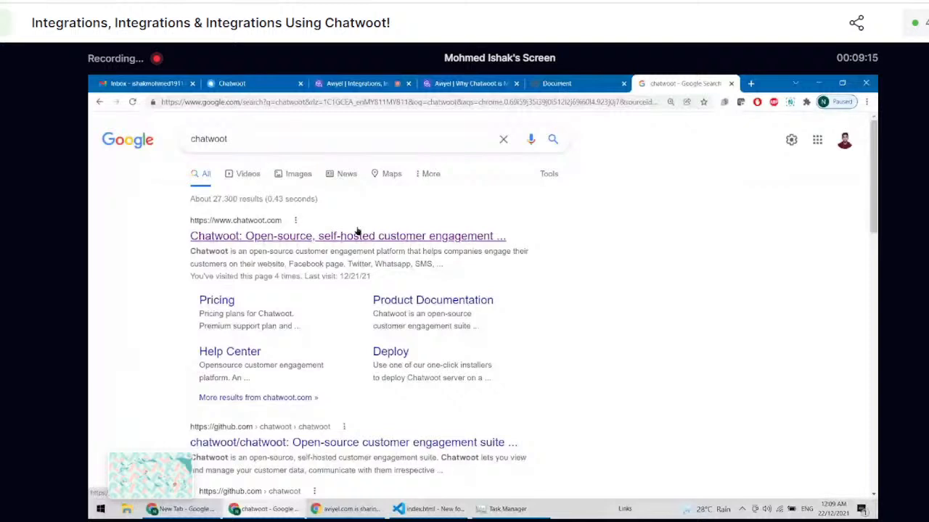
click(357, 235)
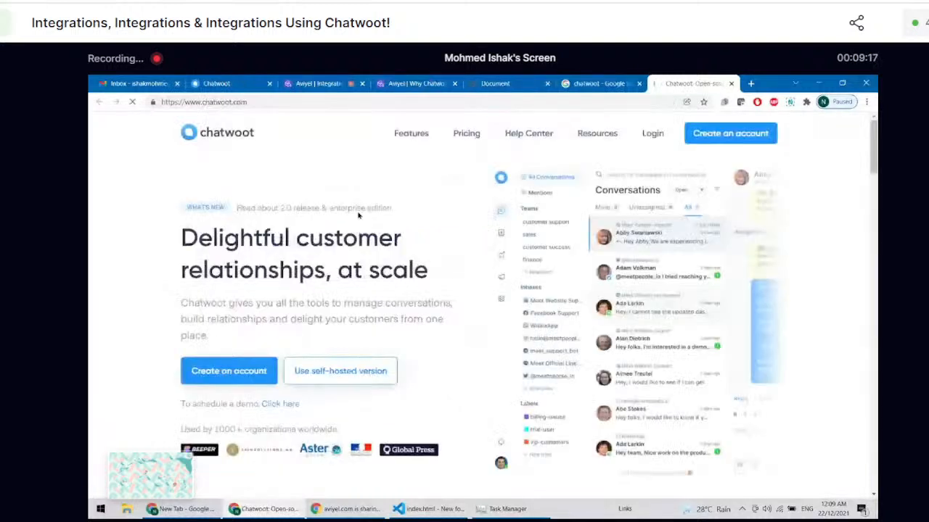
click(638, 84)
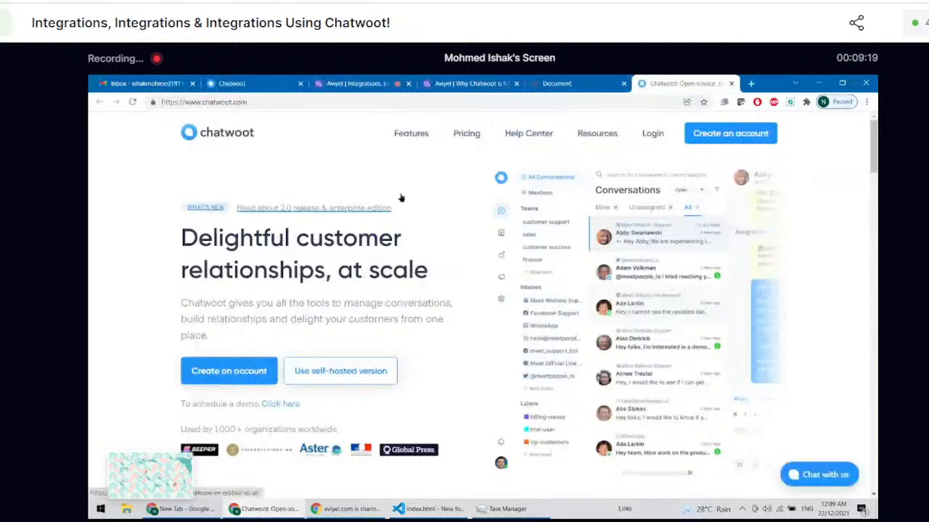
Step: Look over the Chatwoot home page and start creating an account
scroll(94, 245, down, 3)
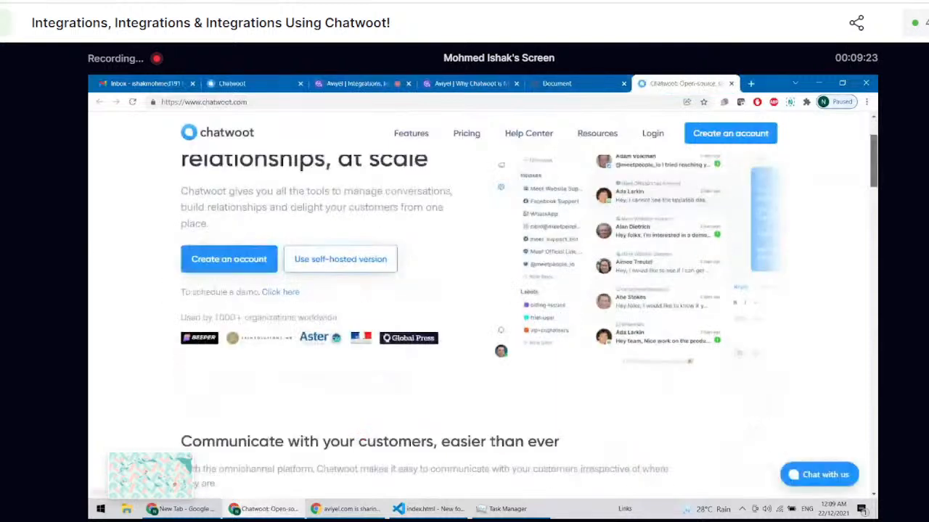
scroll(662, 161, up, 2)
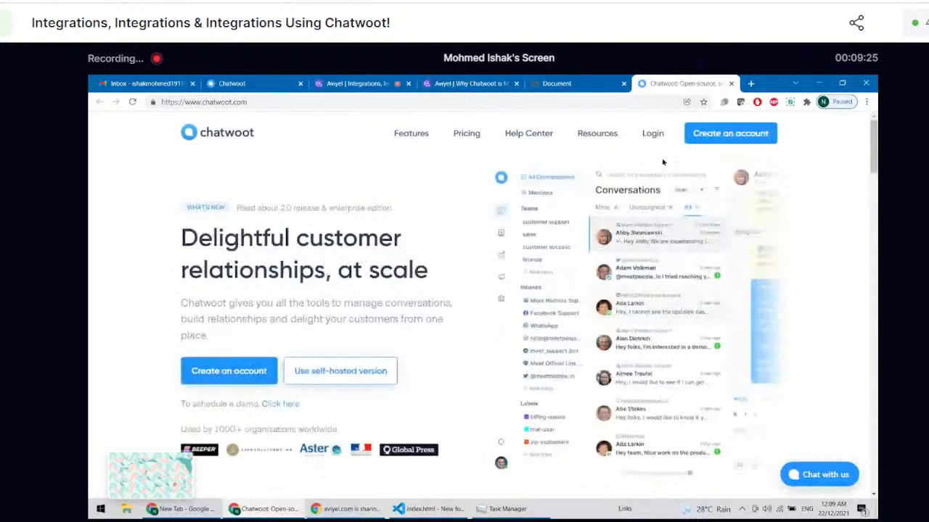
click(696, 134)
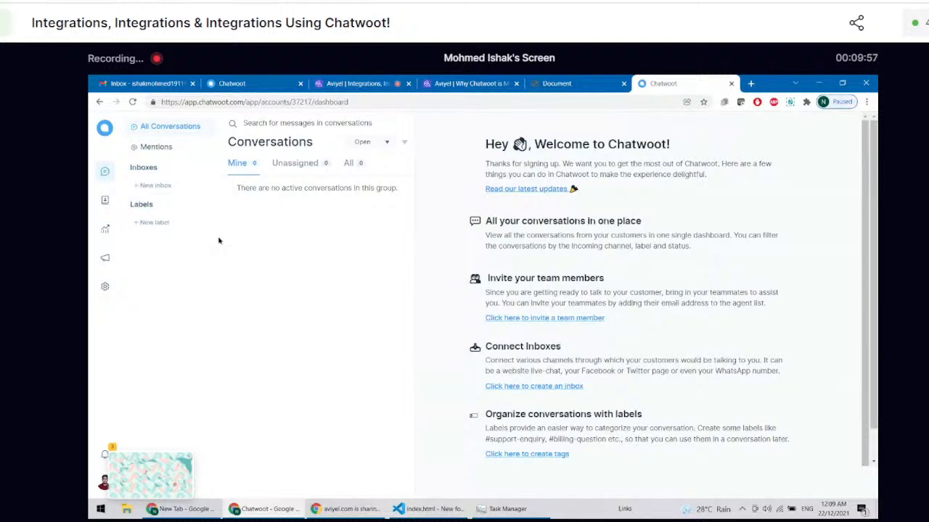
Step: Start a new inbox from the Chatwoot dashboard and choose Email as its channel
scroll(219, 241, up, 3)
scroll(211, 232, down, 3)
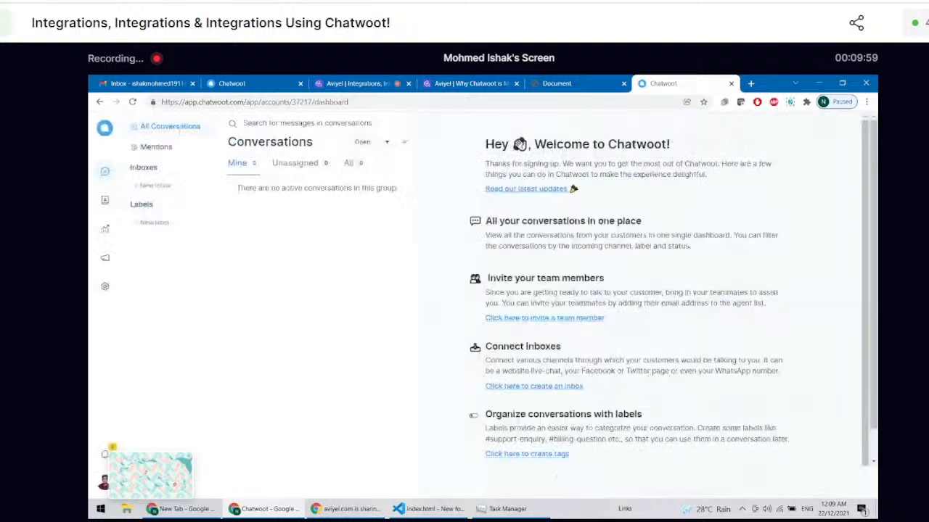
click(156, 186)
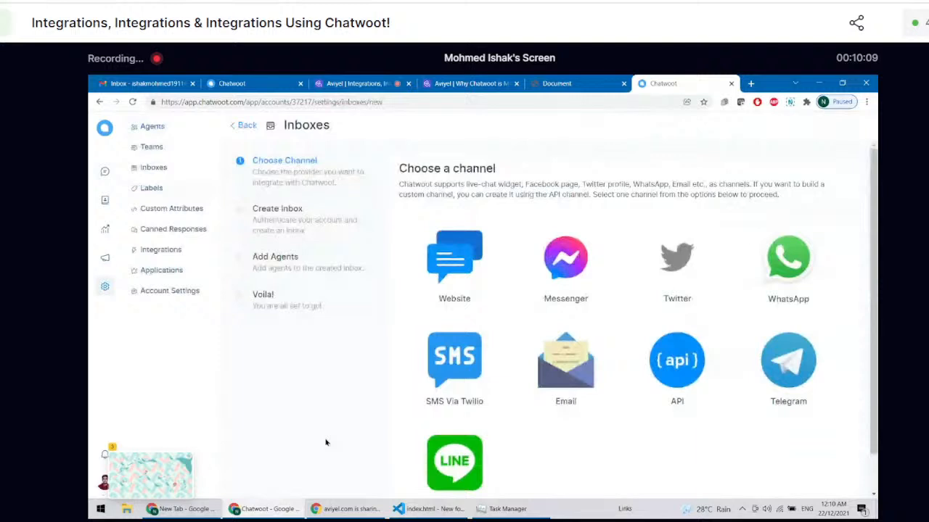
scroll(326, 442, down, 1)
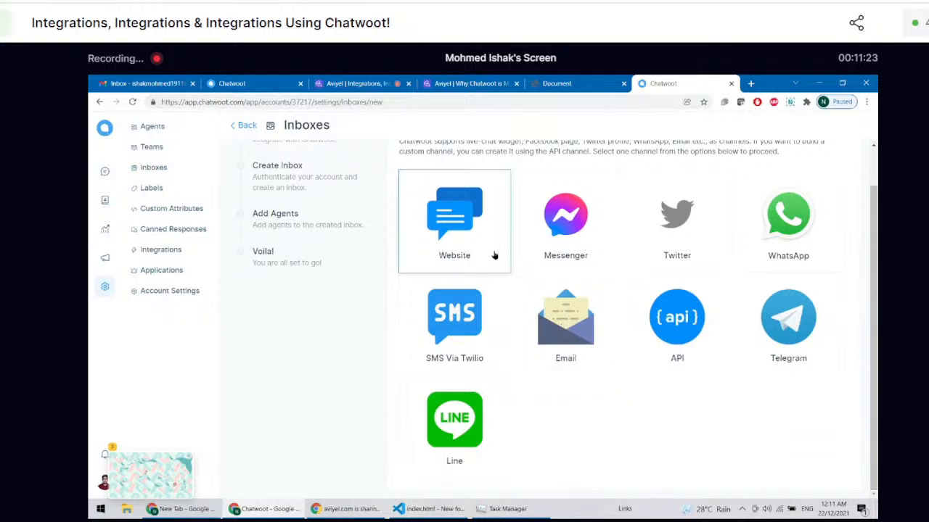
click(549, 339)
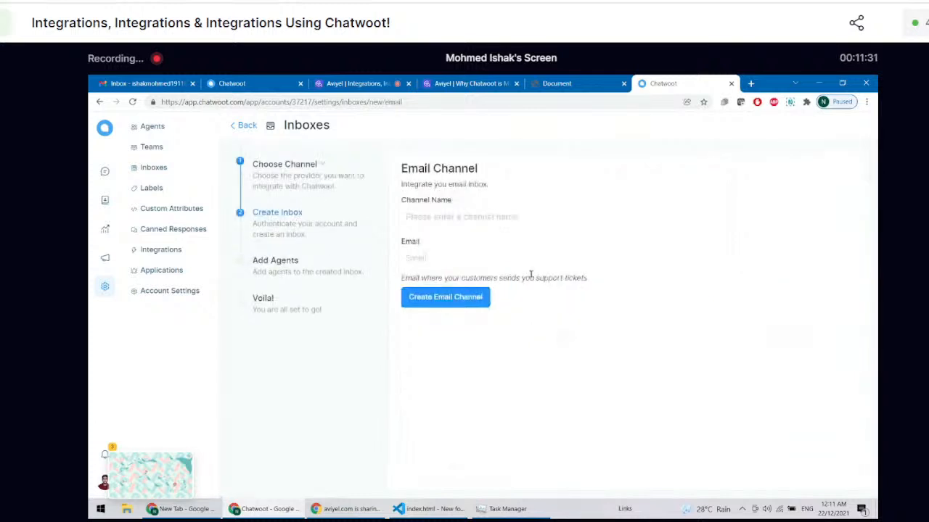
Step: Set the email channel's name to "My Amazing Business"
click(483, 211)
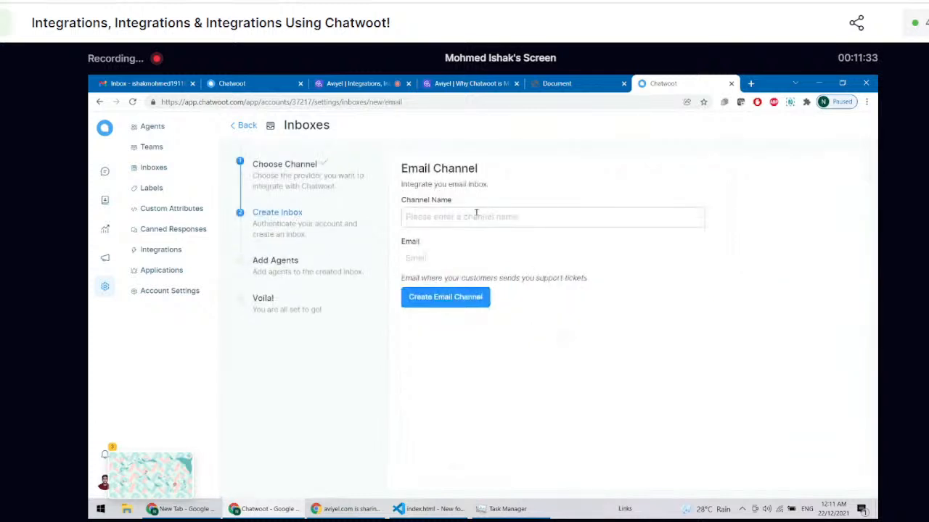
text(My Amazing Business)
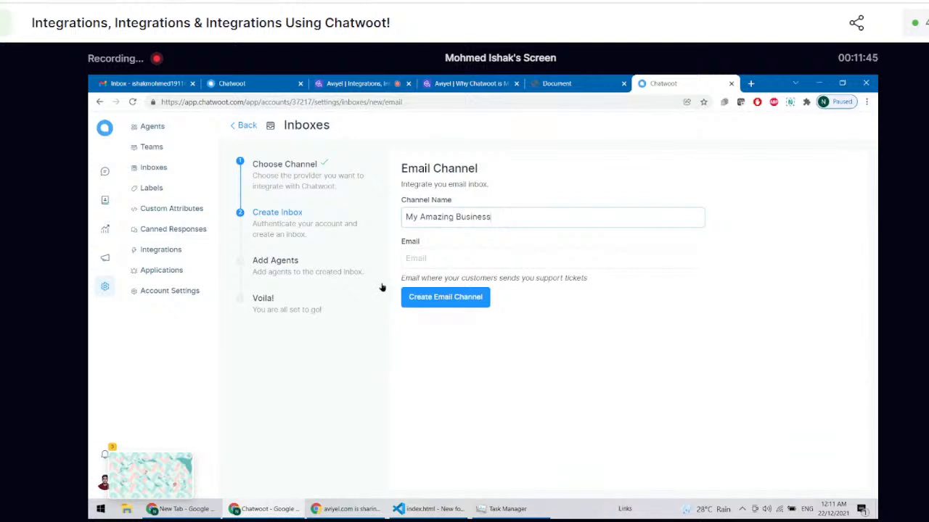
Step: Enter the support email address that customers write to and create the email channel
click(438, 260)
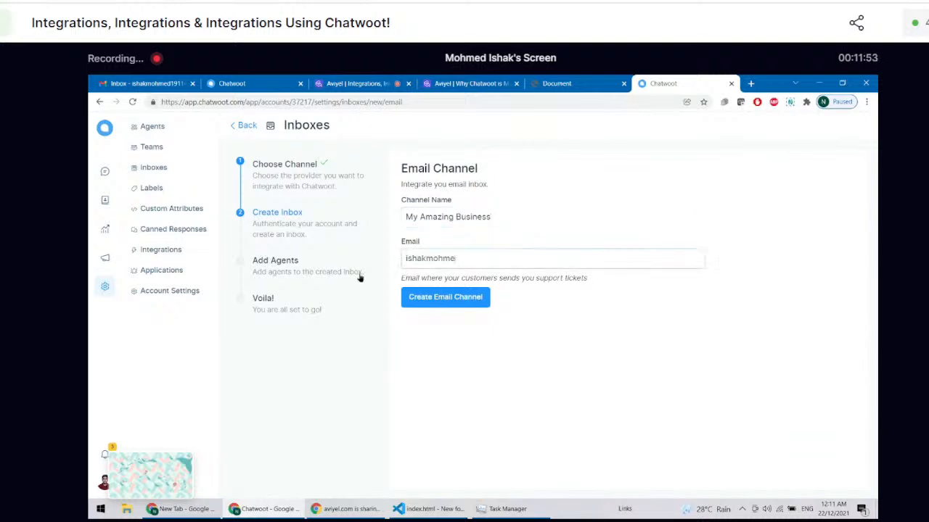
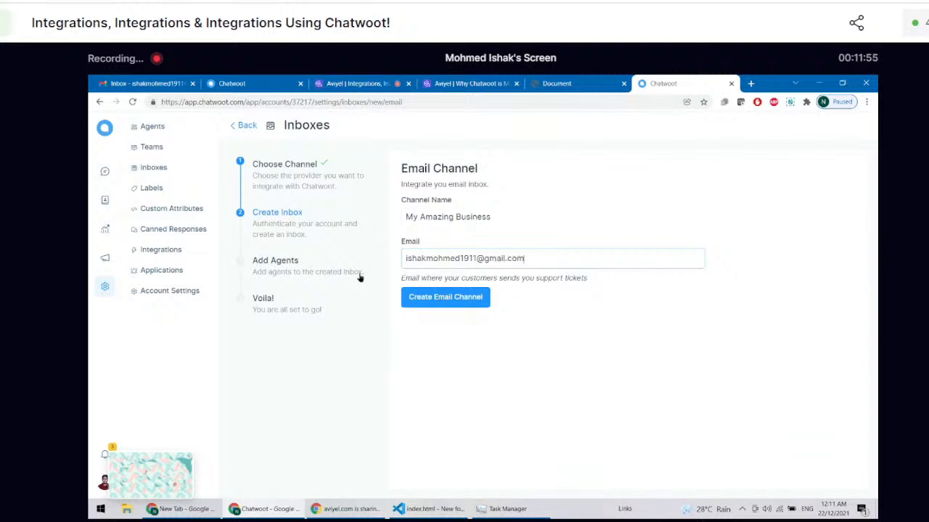
click(439, 300)
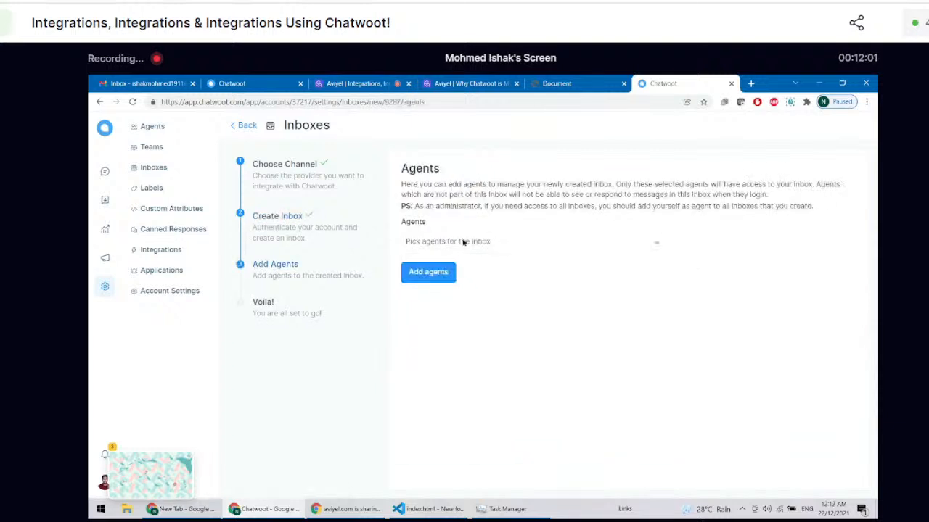
Step: Select the account owner as agent for the new inbox and add the agent
click(505, 239)
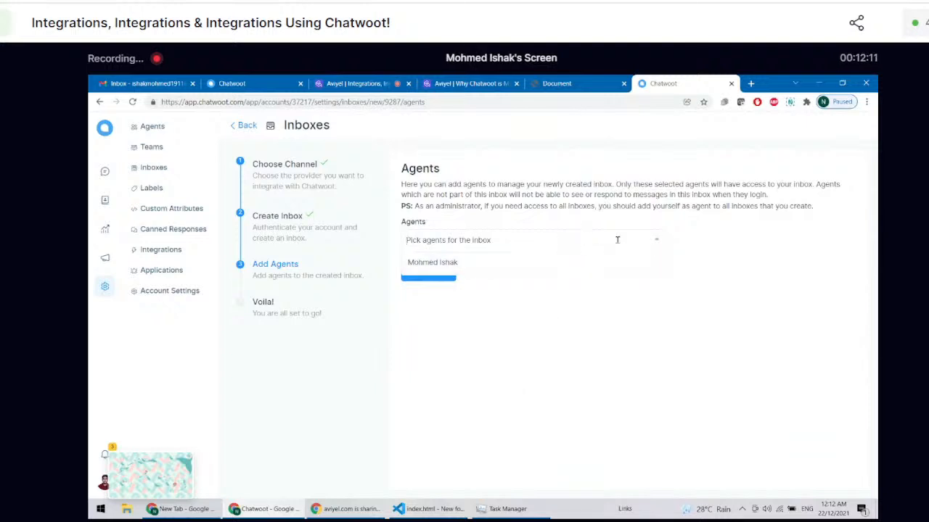
click(657, 242)
click(656, 242)
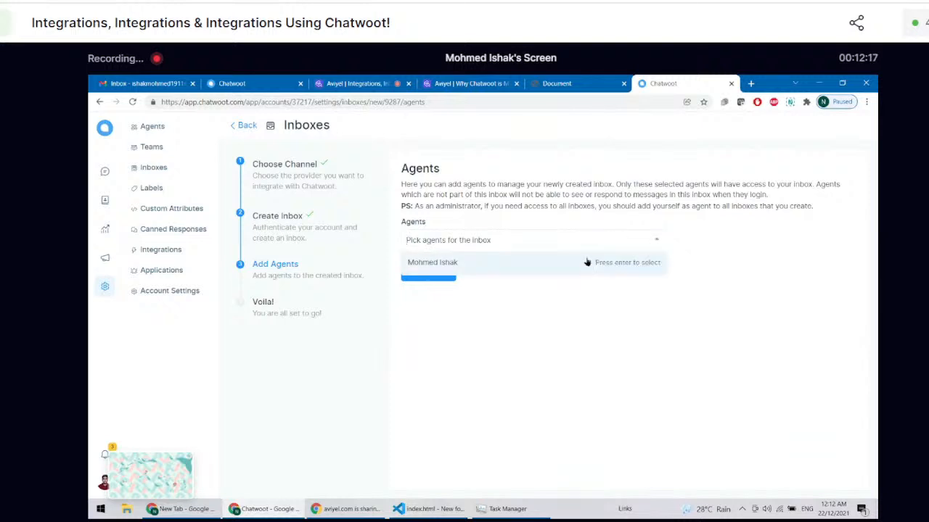
click(586, 264)
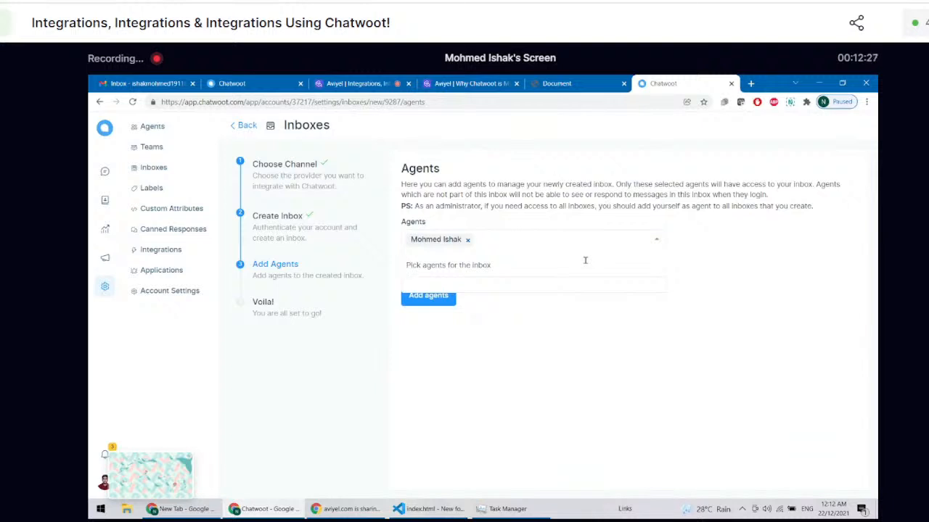
click(615, 413)
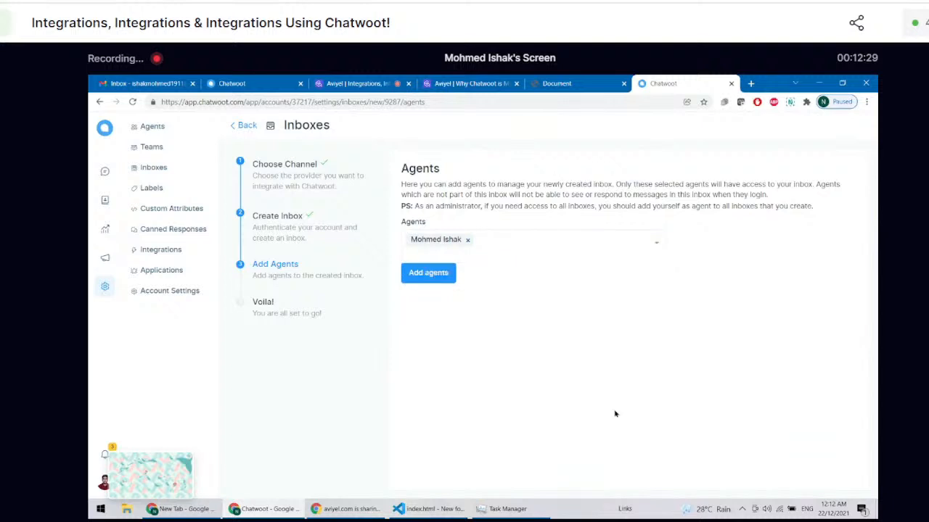
click(430, 274)
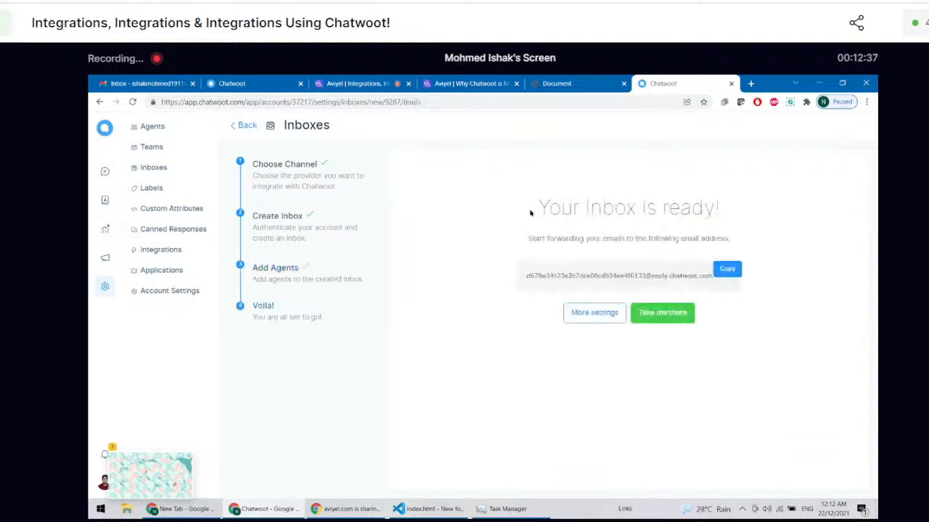
Step: Highlight the forwarding instruction and select the whole forwarding email address generated for the inbox
triple_click(622, 242)
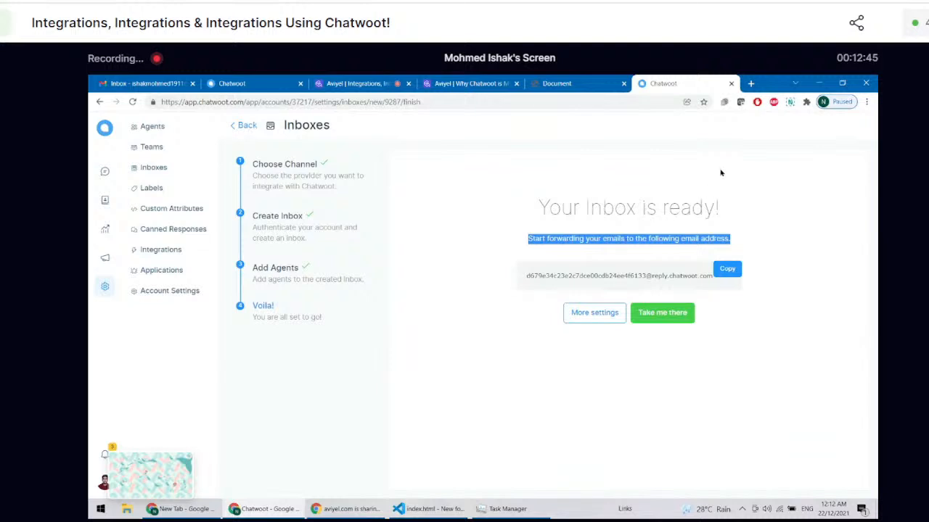
triple_click(638, 270)
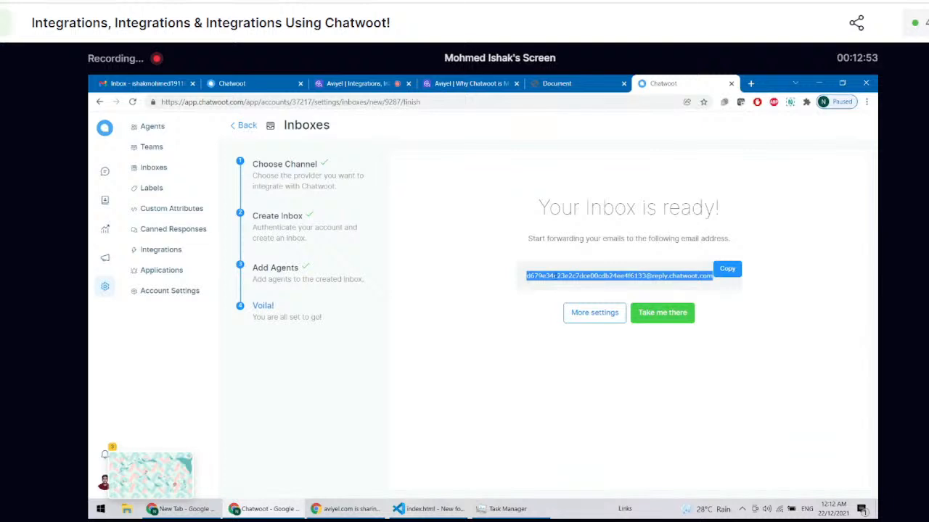
click(555, 276)
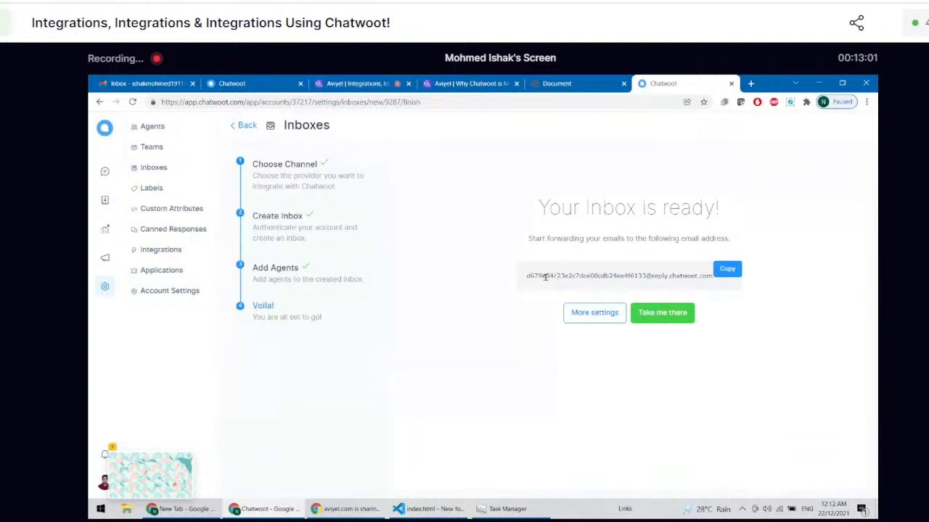
triple_click(545, 276)
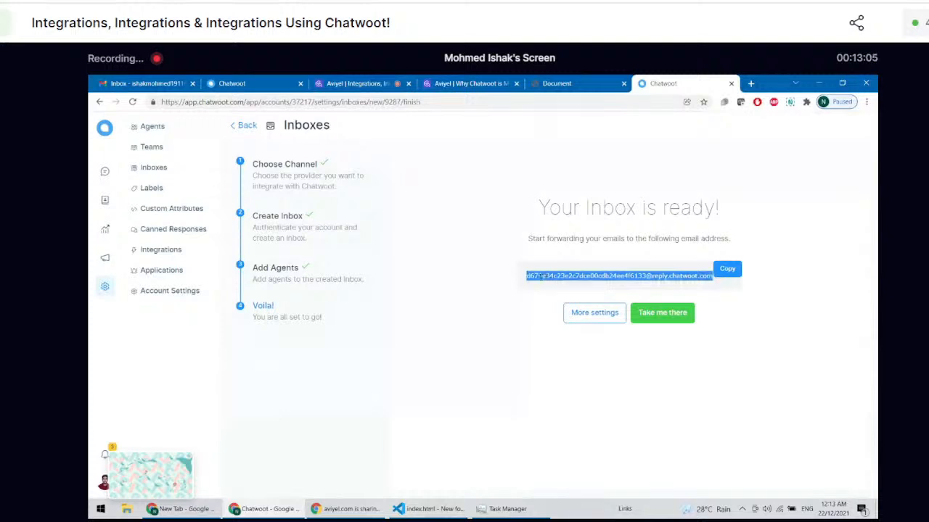
triple_click(546, 277)
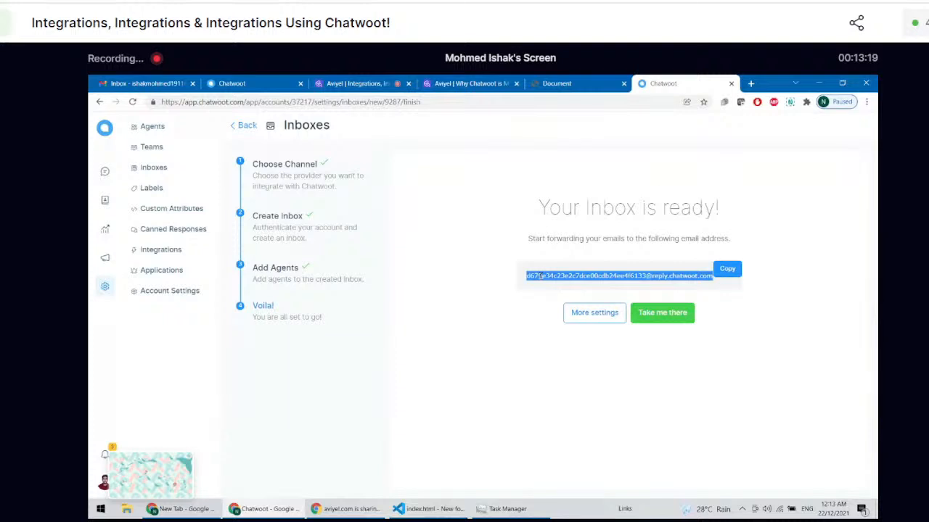
double_click(626, 275)
triple_click(625, 275)
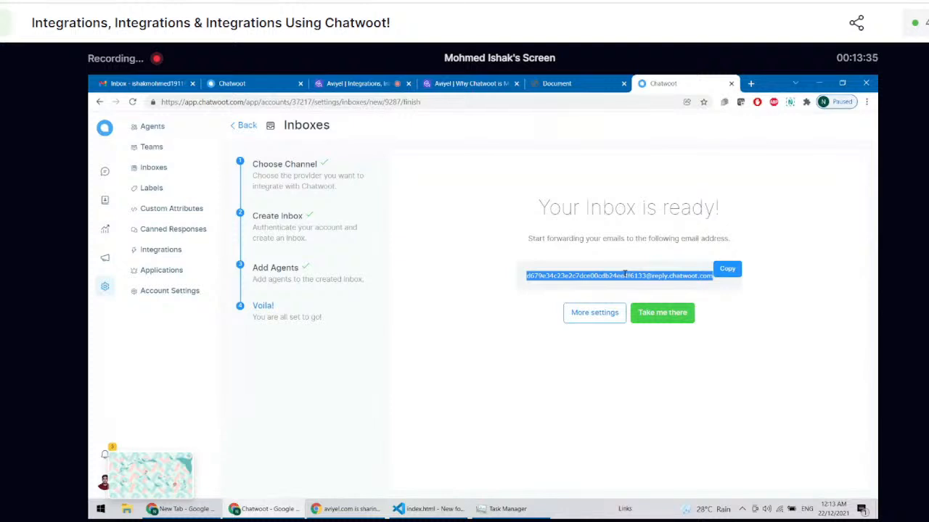
Step: Open Gmail through a new web search for "gmail" and return to the page with the Chatwoot forwarding address
click(751, 84)
text(g)
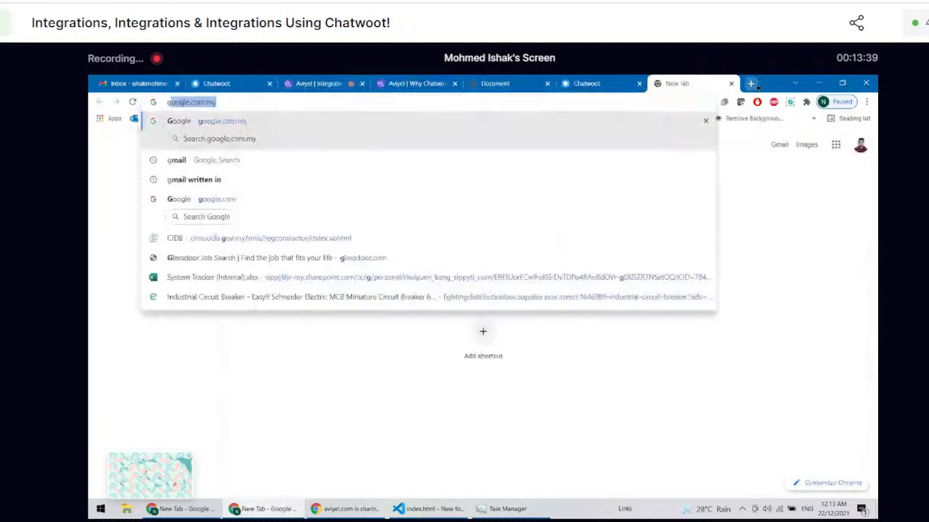
text(mail)
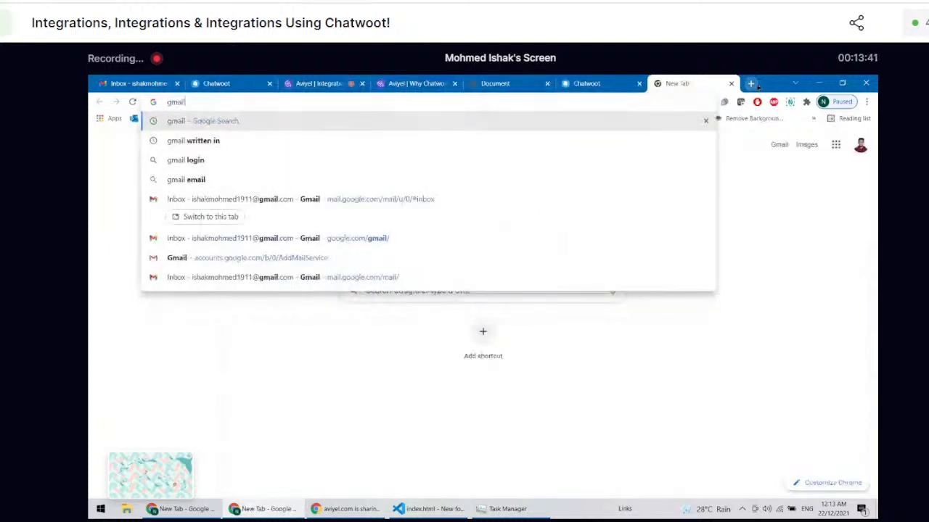
key(Return)
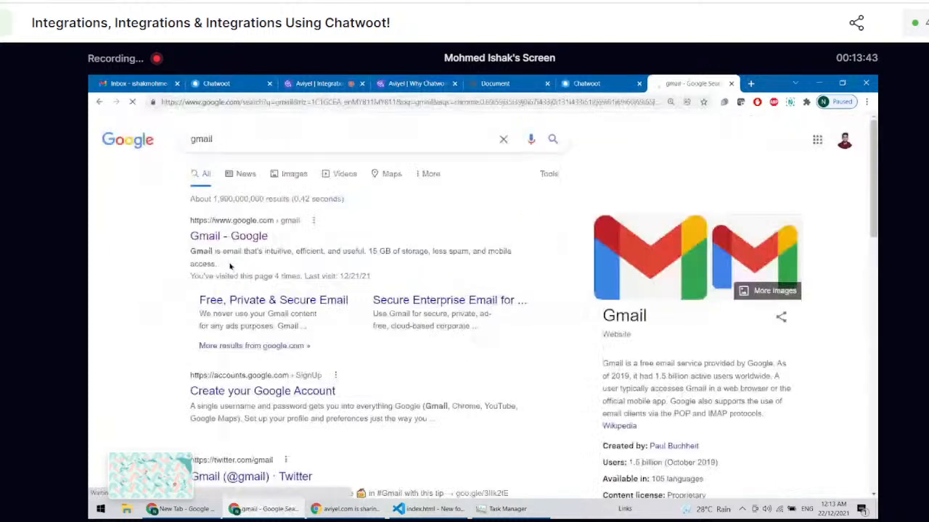
click(200, 239)
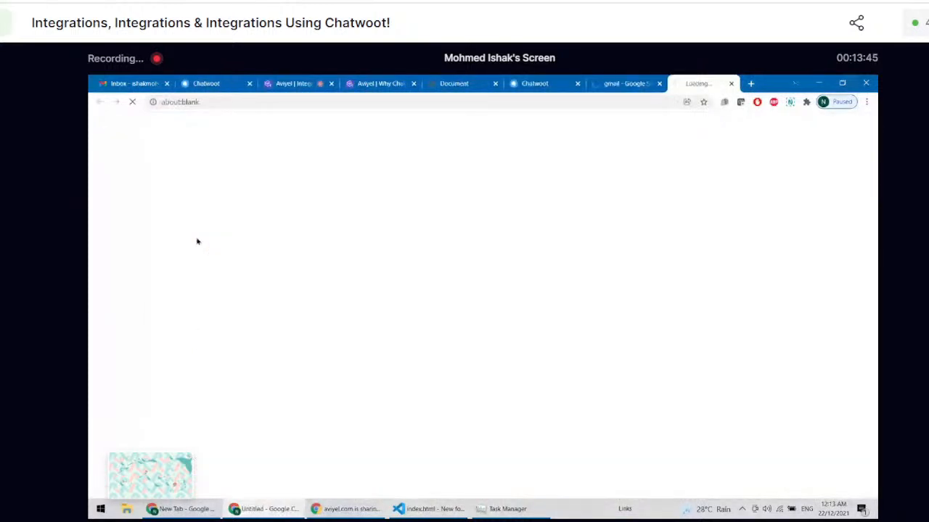
click(537, 84)
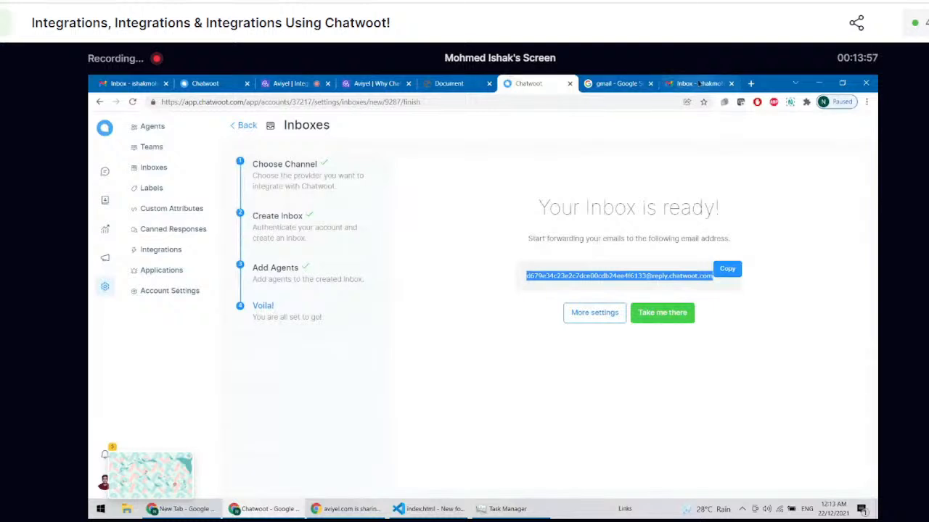
Step: Check which Google account is signed in to Gmail and return to the Chatwoot forwarding address
click(698, 83)
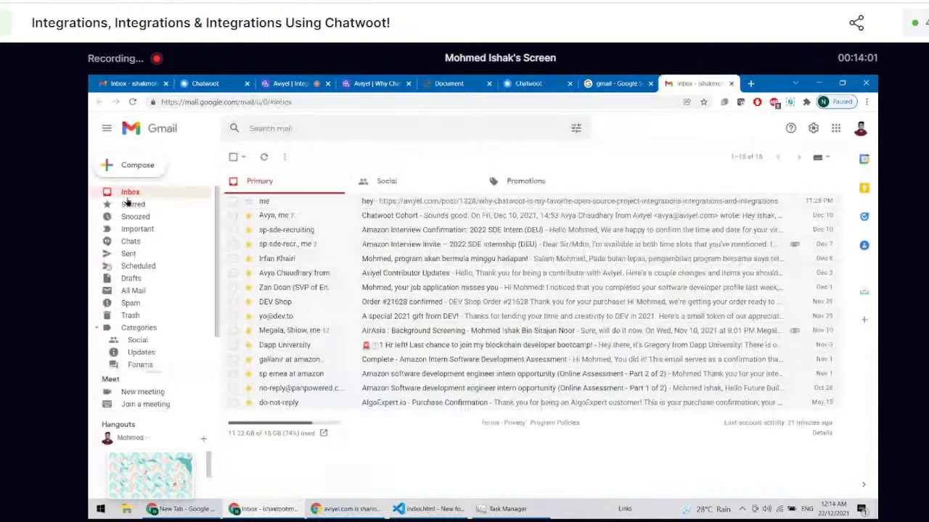
click(861, 128)
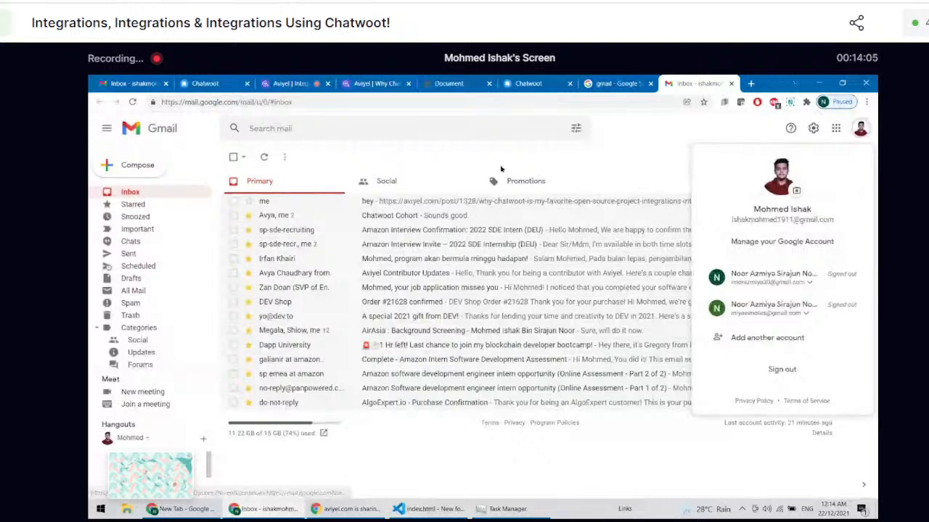
click(501, 169)
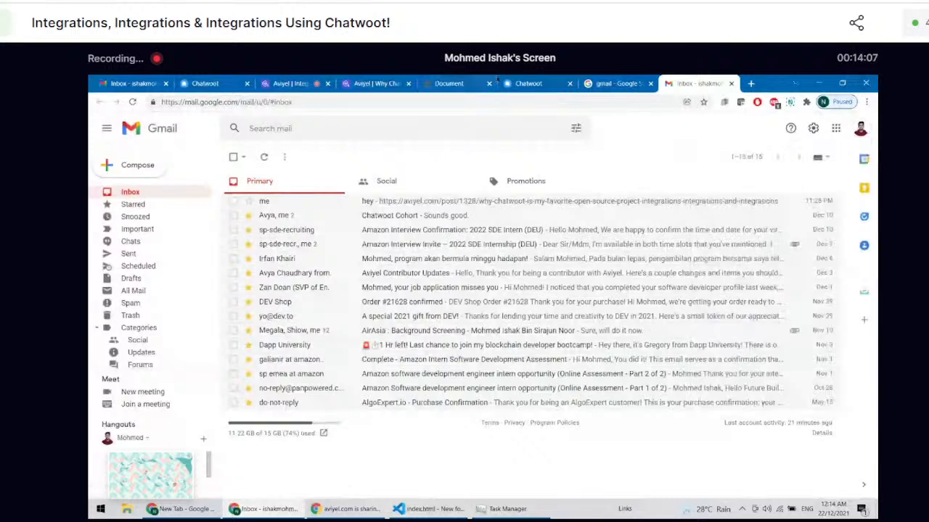
click(543, 84)
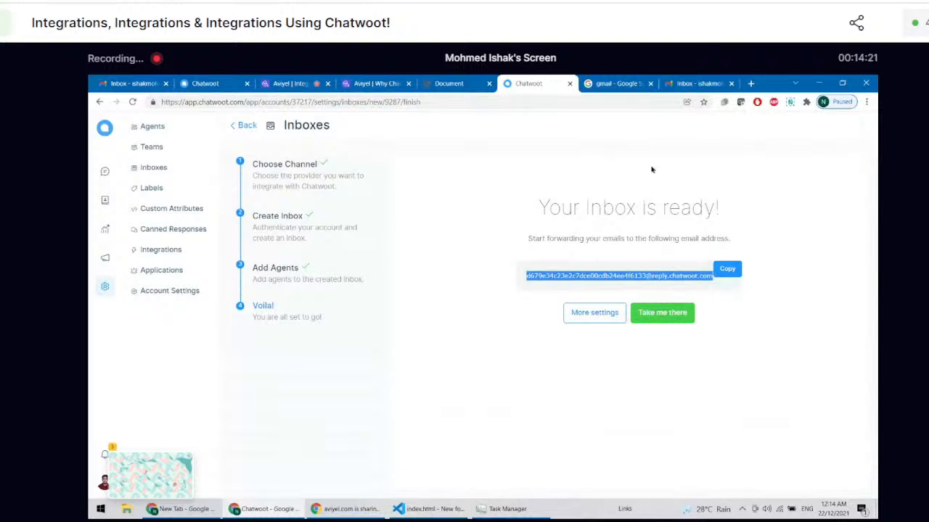
Step: Open Gmail's Forwarding and POP/IMAP settings and start adding a forwarding address
click(674, 79)
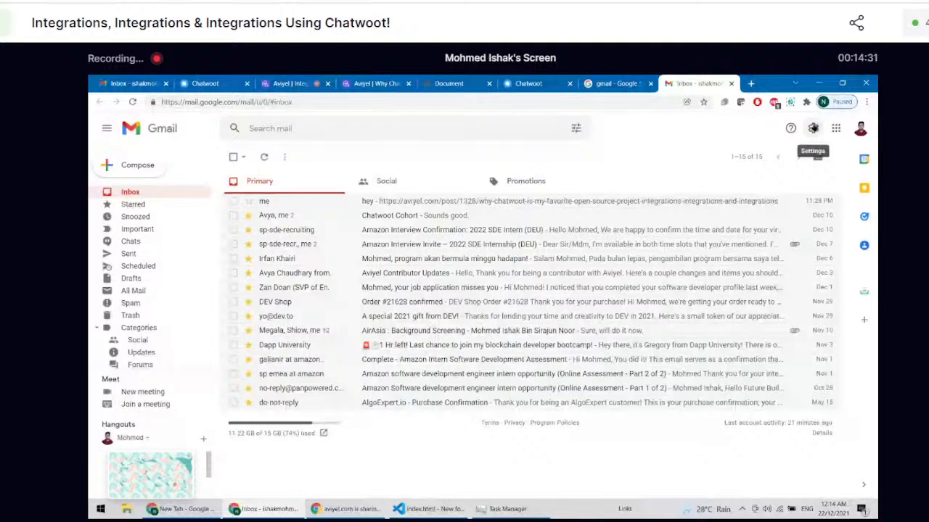
click(813, 129)
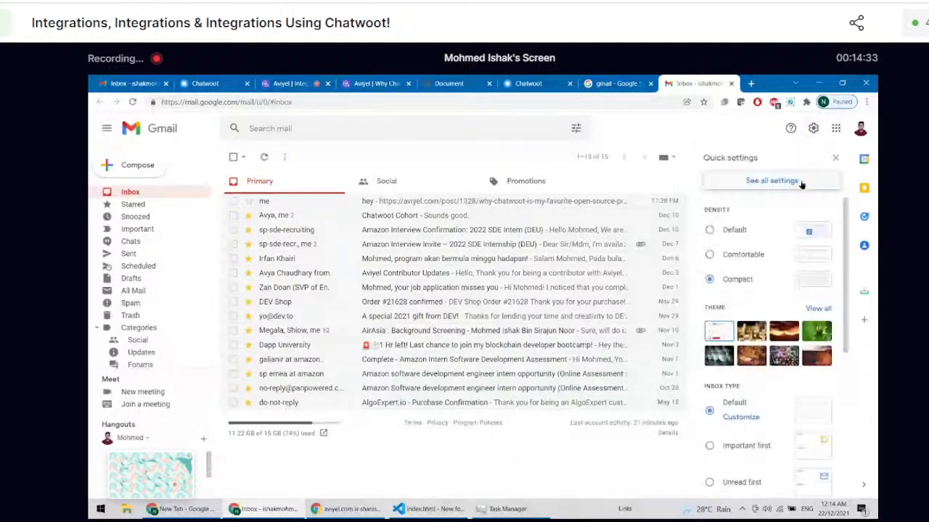
click(801, 184)
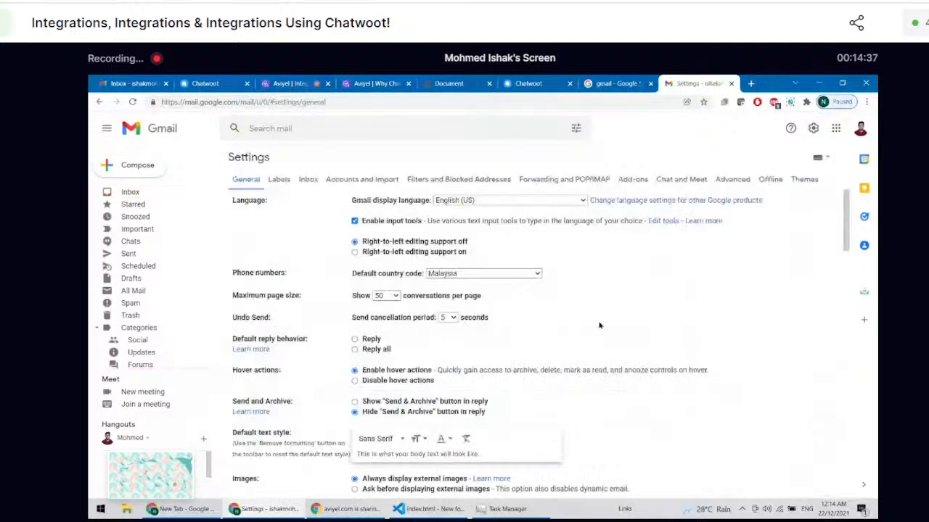
click(554, 181)
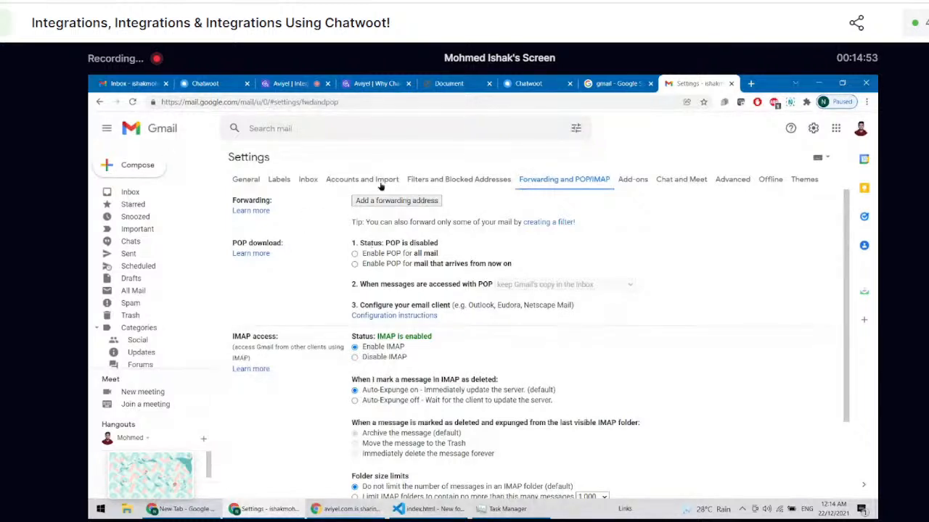
click(391, 201)
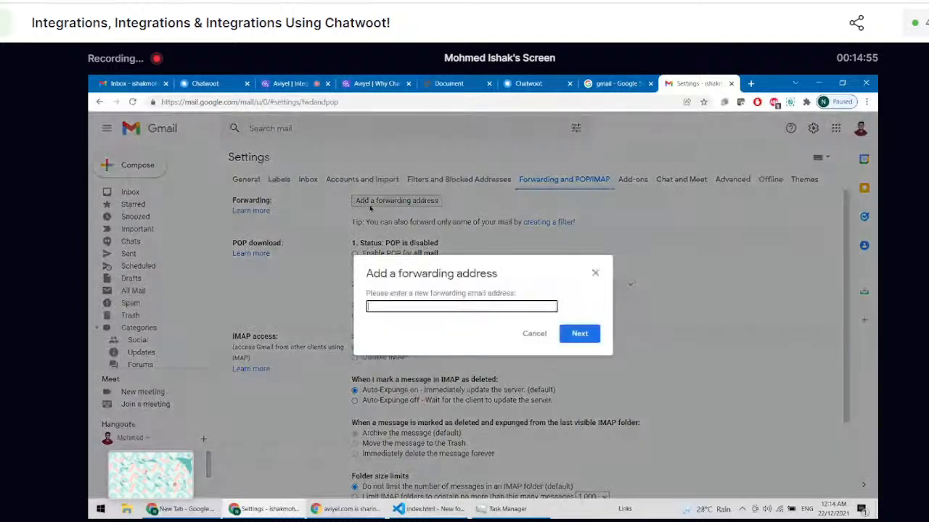
Step: Copy the inbox's forwarding address from Chatwoot, submit it as Gmail's new forwarding address and acknowledge the notice
click(545, 82)
click(728, 269)
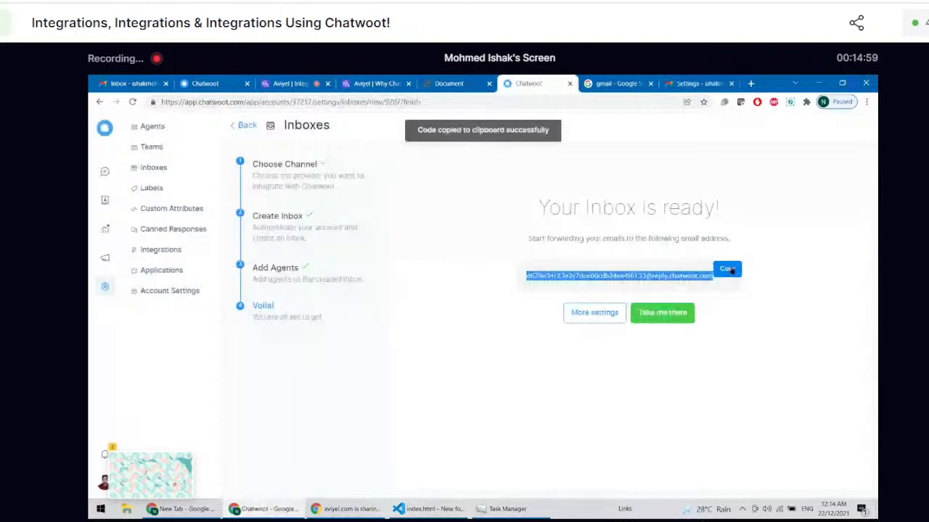
click(674, 83)
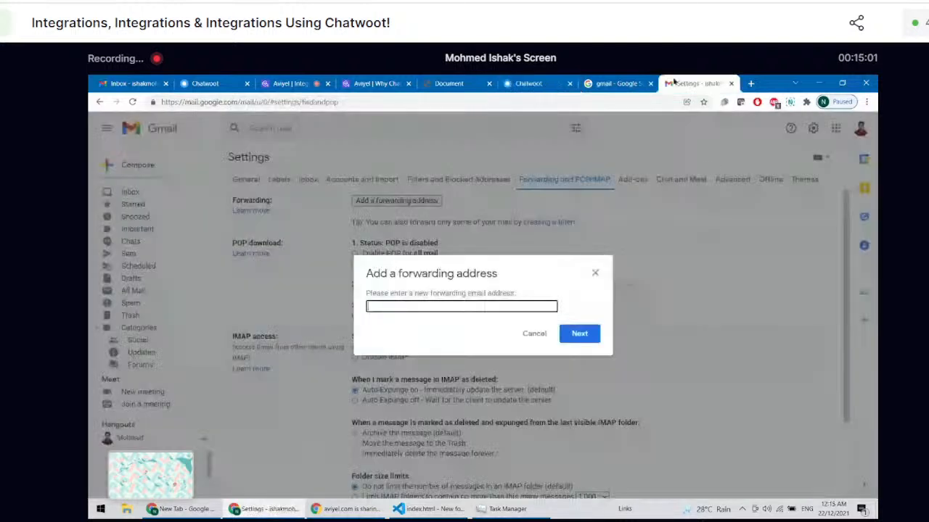
key(ctrl+v)
click(580, 334)
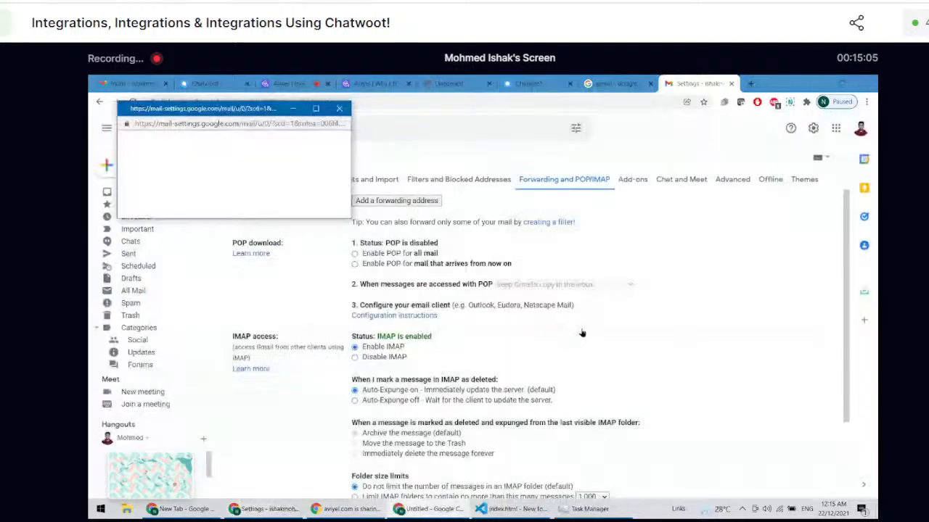
click(134, 166)
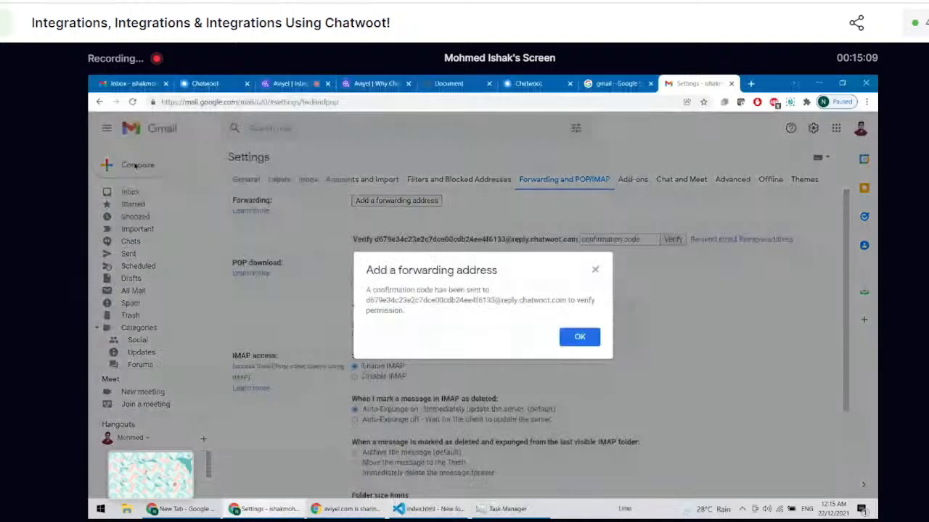
drag(369, 288, 491, 292)
click(575, 338)
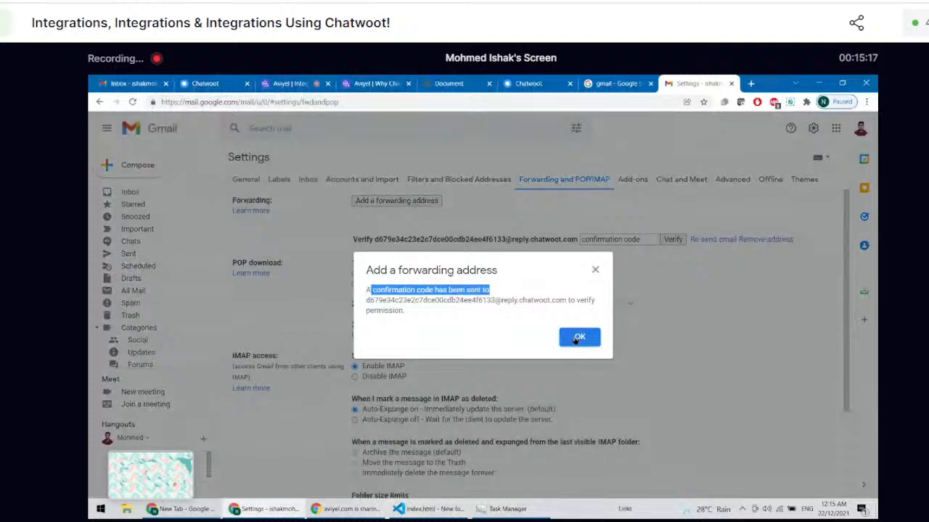
click(578, 338)
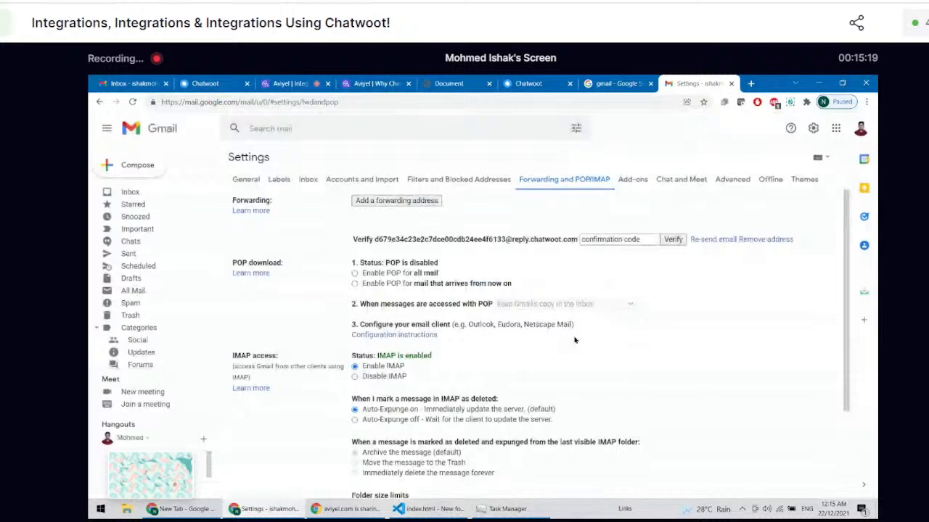
Step: Go to the newly created Chatwoot inbox and open the Gmail Team forwarding confirmation conversation
click(529, 84)
click(662, 313)
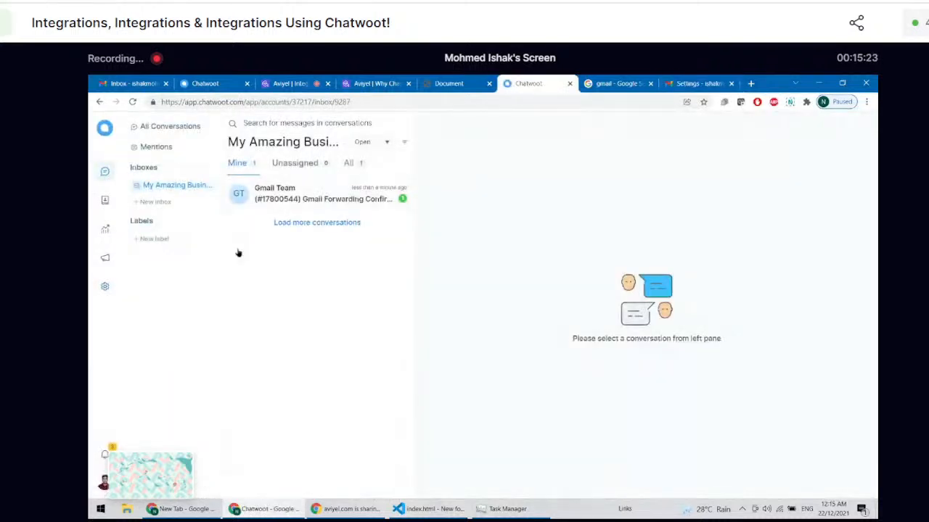
click(274, 197)
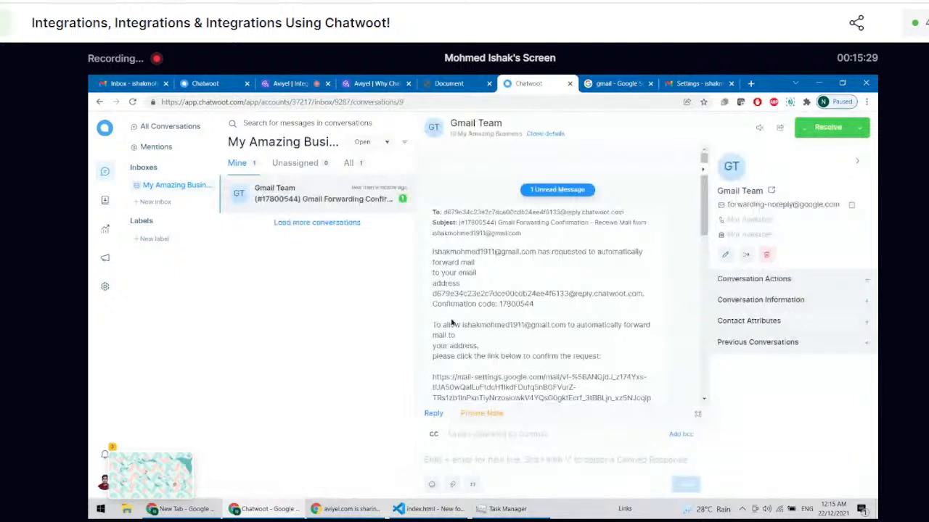
Step: Select the whole confirmation link in the Gmail Team message for copying
scroll(452, 323, down, 2)
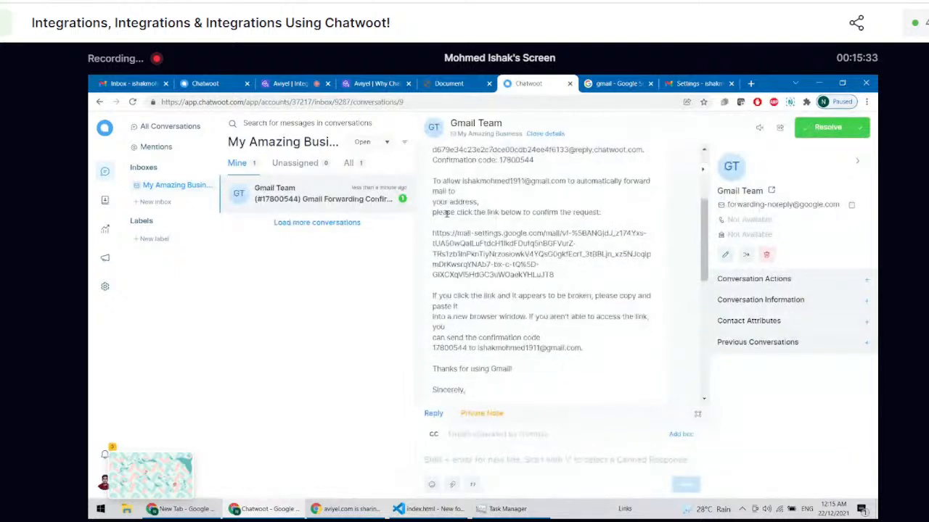
scroll(446, 212, down, 1)
drag(433, 209, 581, 261)
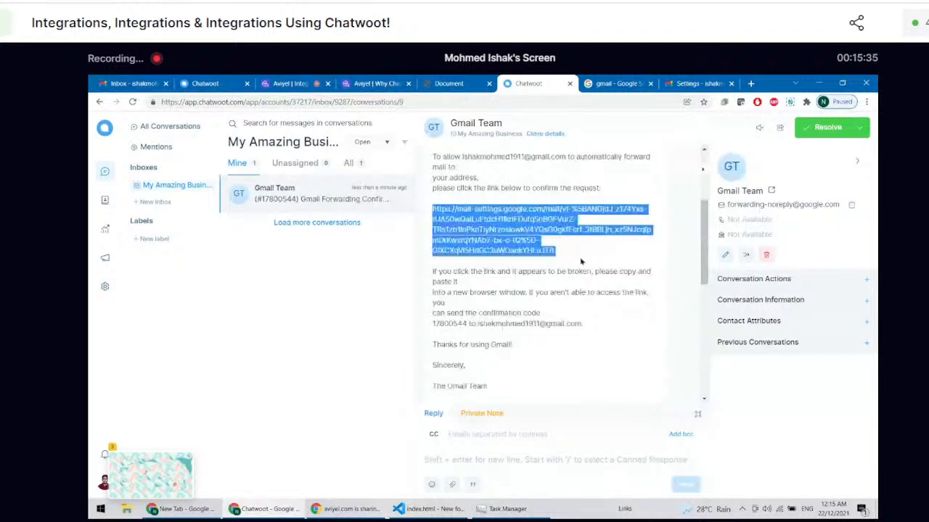
click(562, 250)
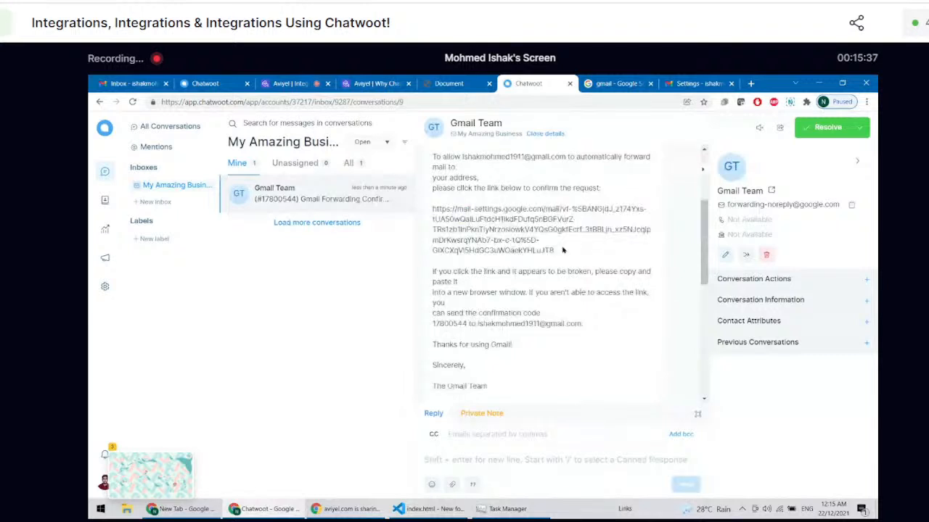
drag(562, 251, 429, 210)
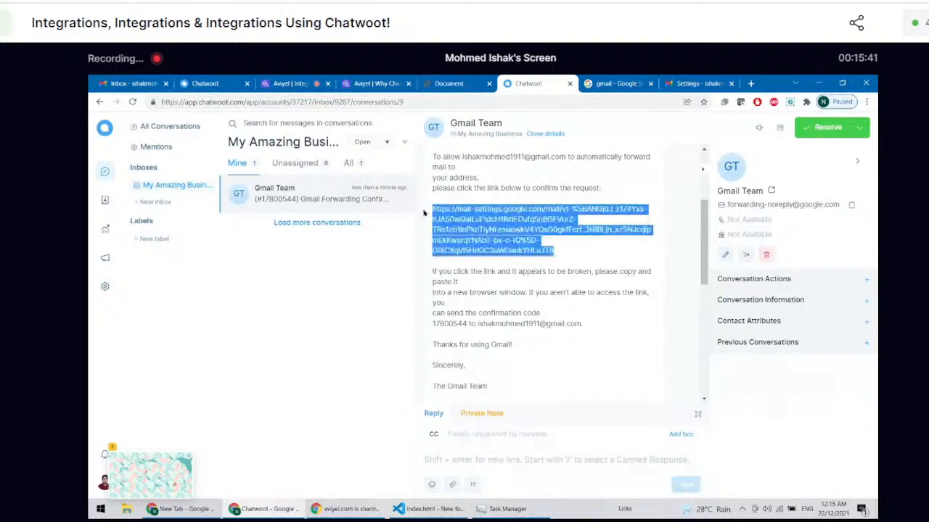
Step: Open the copied confirmation link in a new browser tab and confirm mail forwarding to the Chatwoot address
click(750, 84)
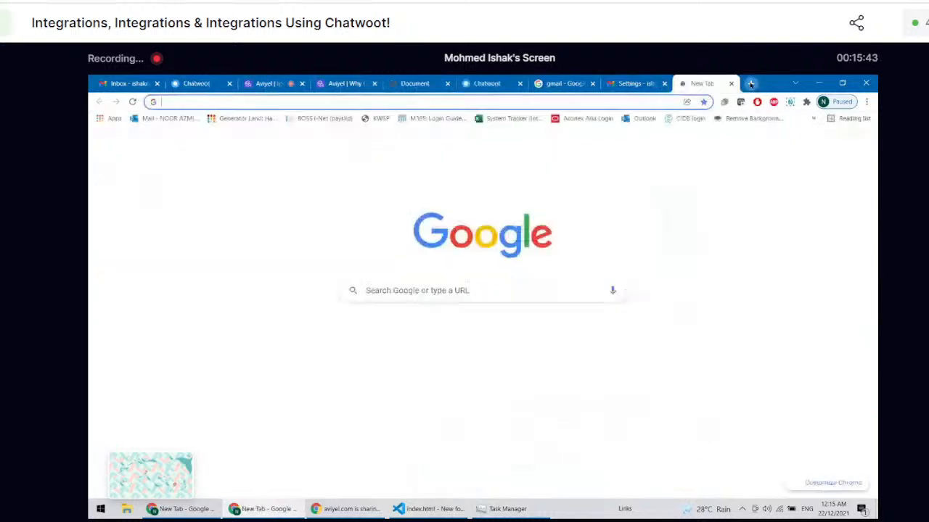
key(ctrl+v)
key(Return)
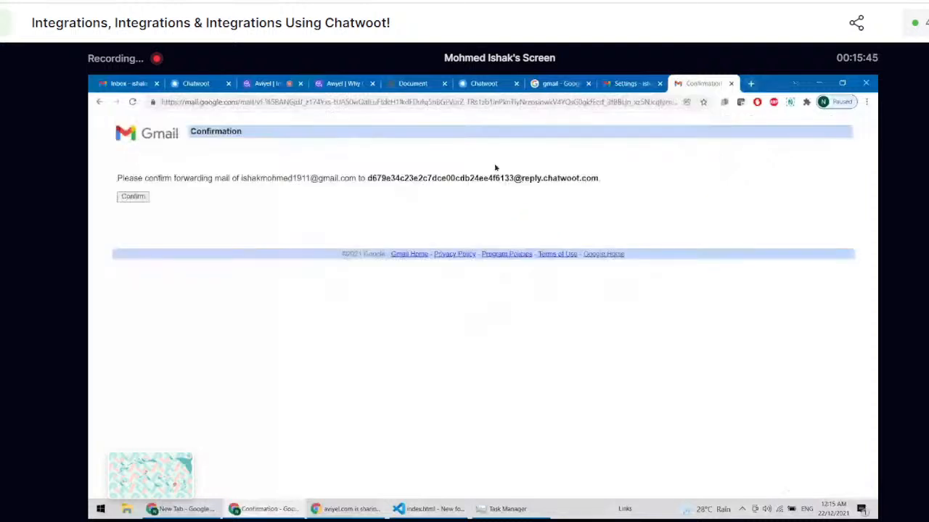
click(132, 196)
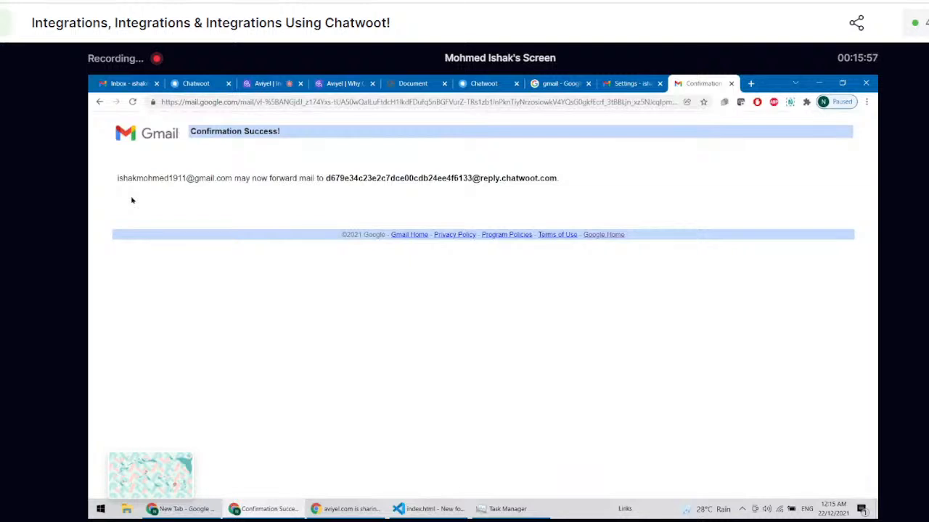
Step: Return to Gmail's forwarding settings and reload the page to refresh the forwarding options
click(610, 82)
scroll(517, 285, down, 3)
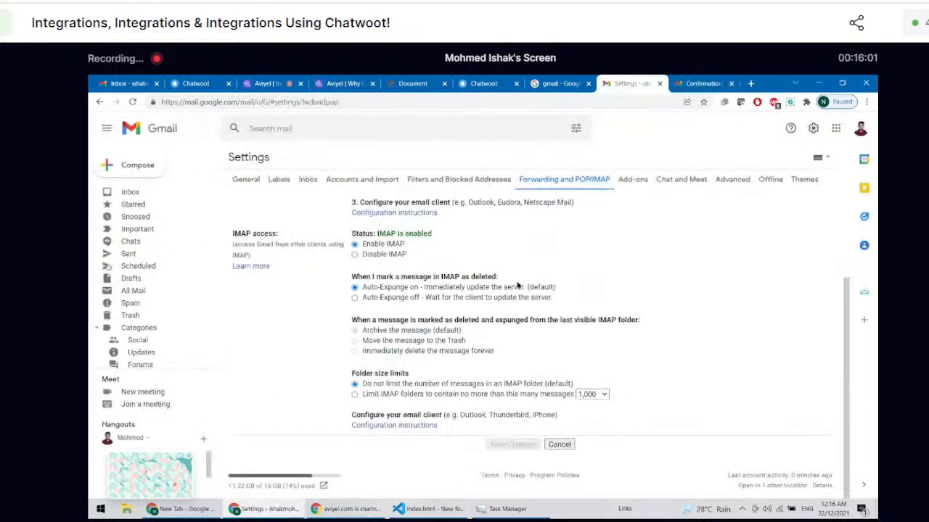
scroll(518, 285, up, 3)
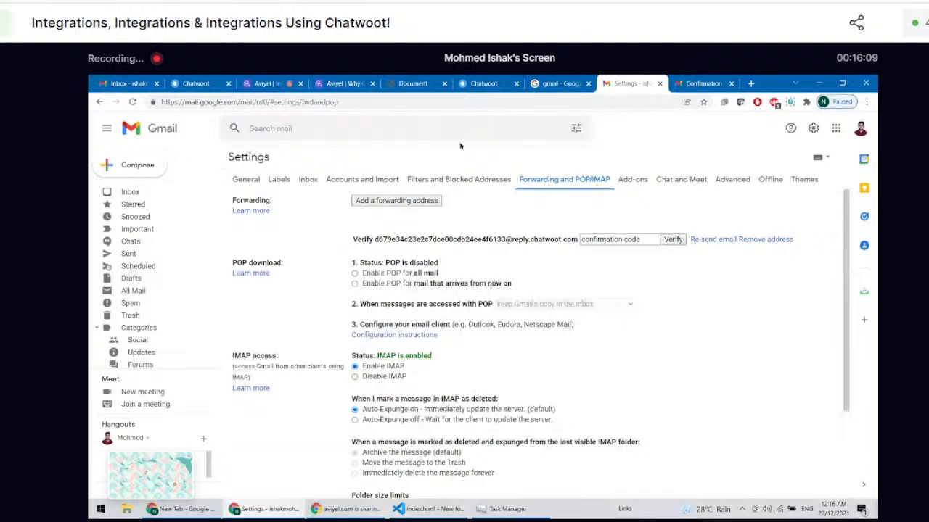
key(F5)
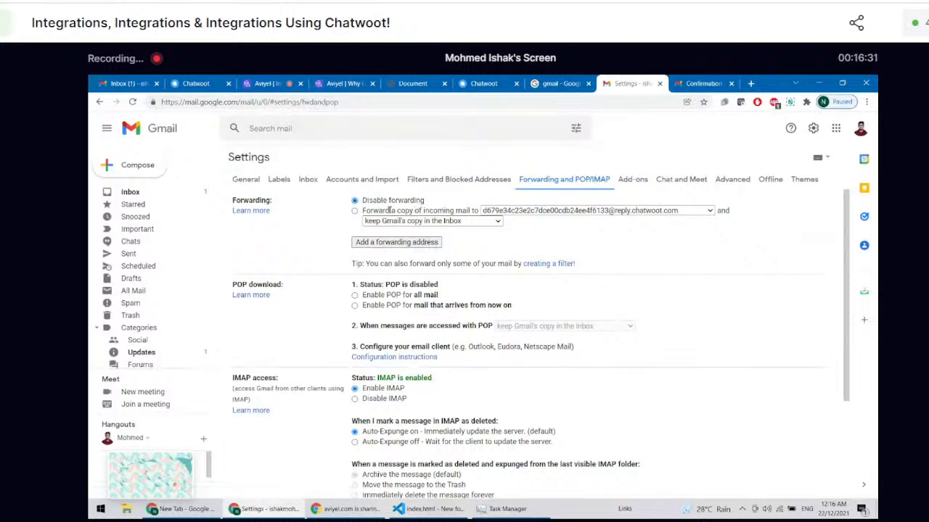
Step: Enable forwarding incoming mail to the Chatwoot address, keep Gmail's copy in the Inbox, save the changes and highlight the forwarding notice
click(354, 212)
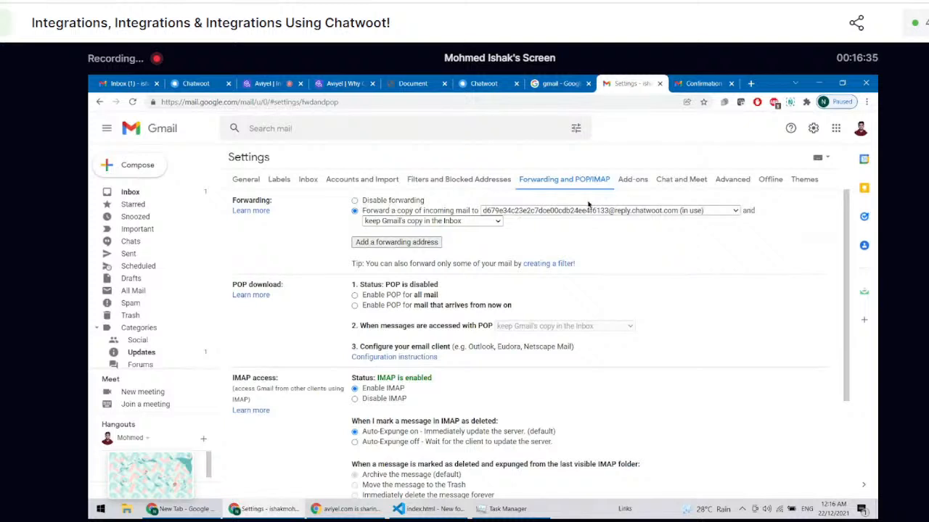
click(379, 222)
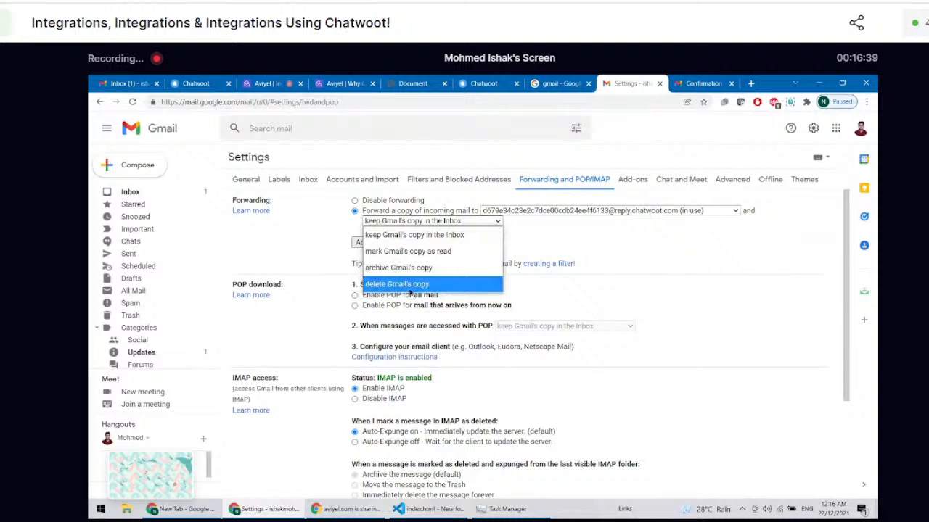
click(398, 235)
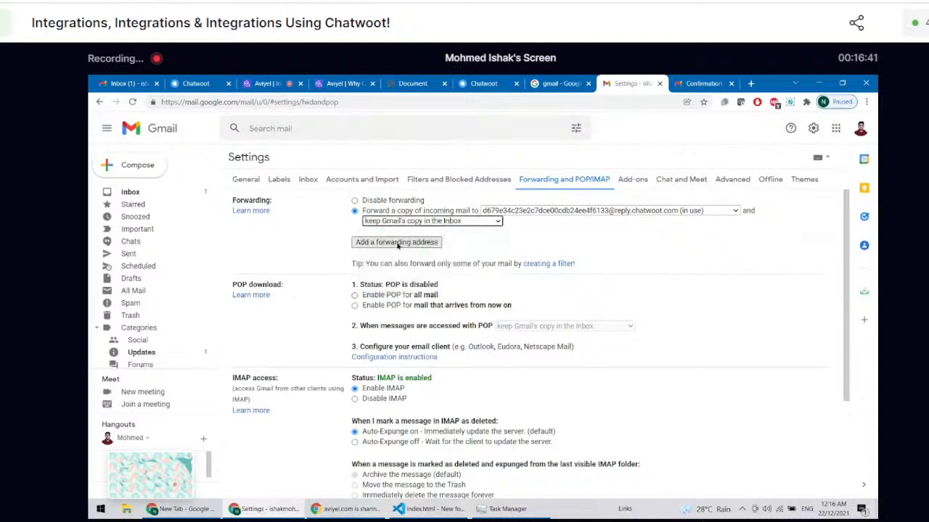
click(399, 222)
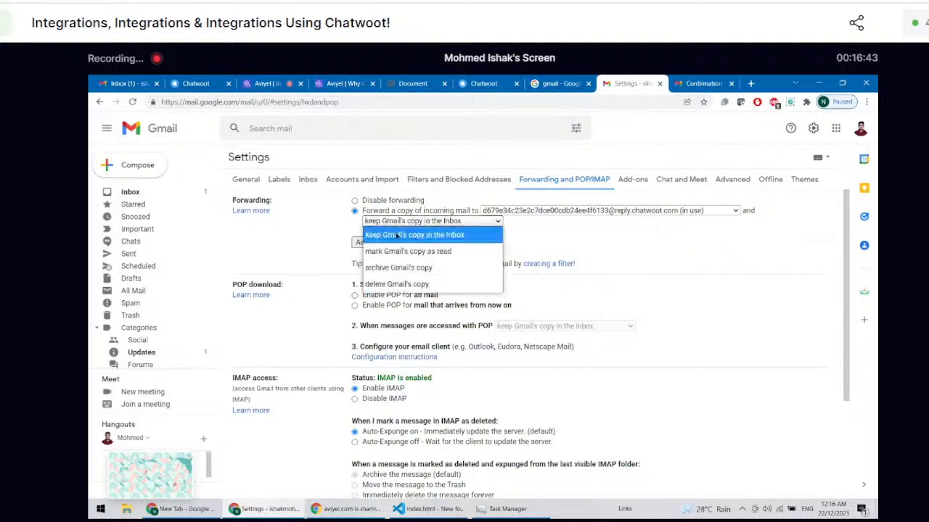
click(398, 235)
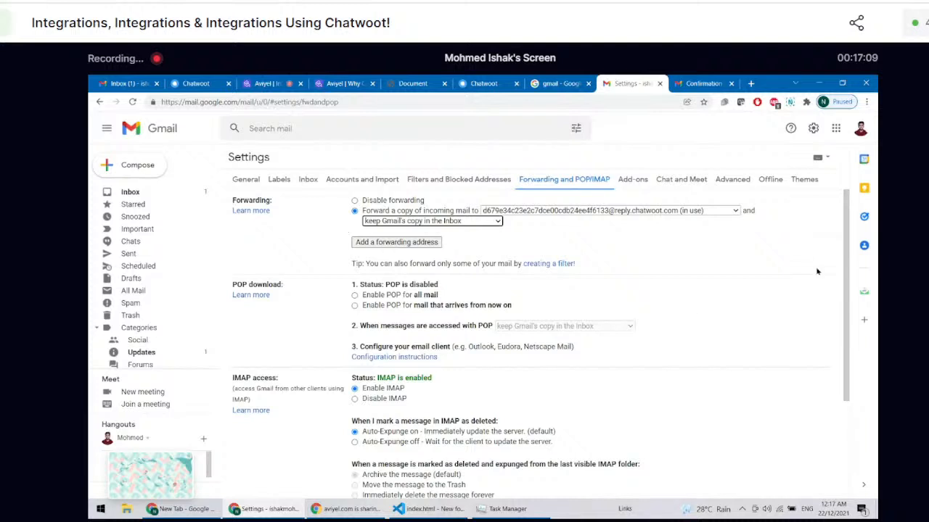
drag(845, 266, 847, 428)
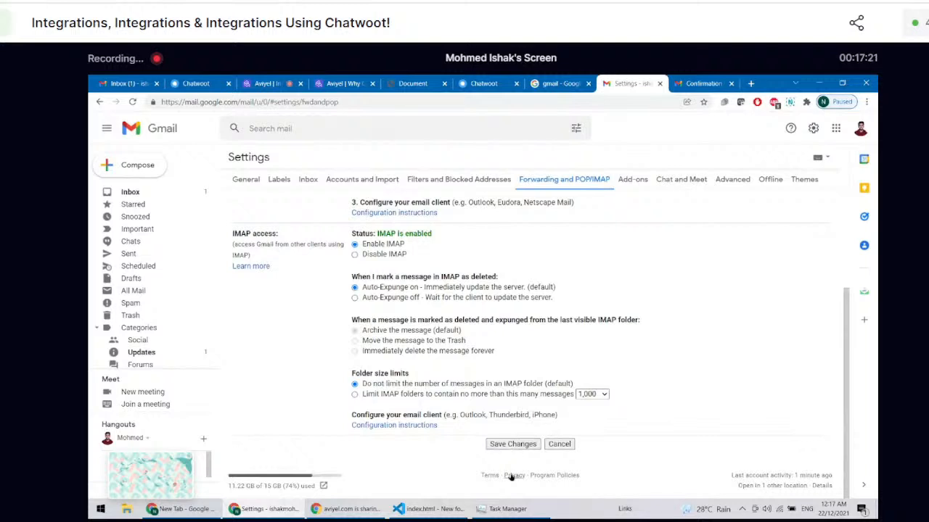
click(509, 447)
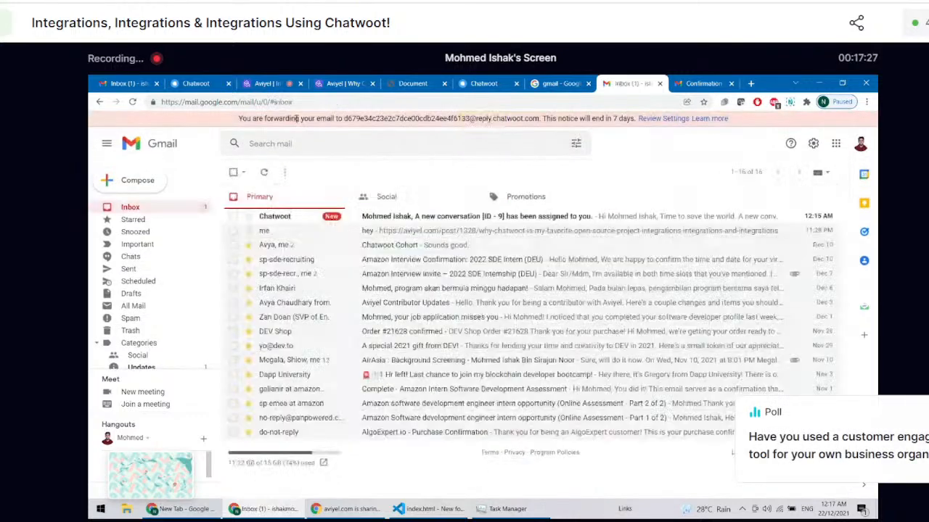
drag(296, 118, 579, 118)
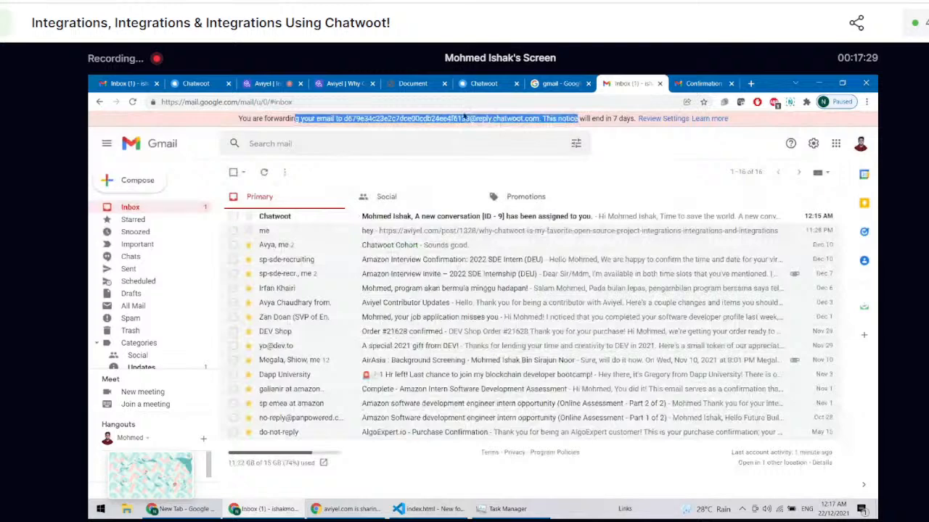
click(490, 81)
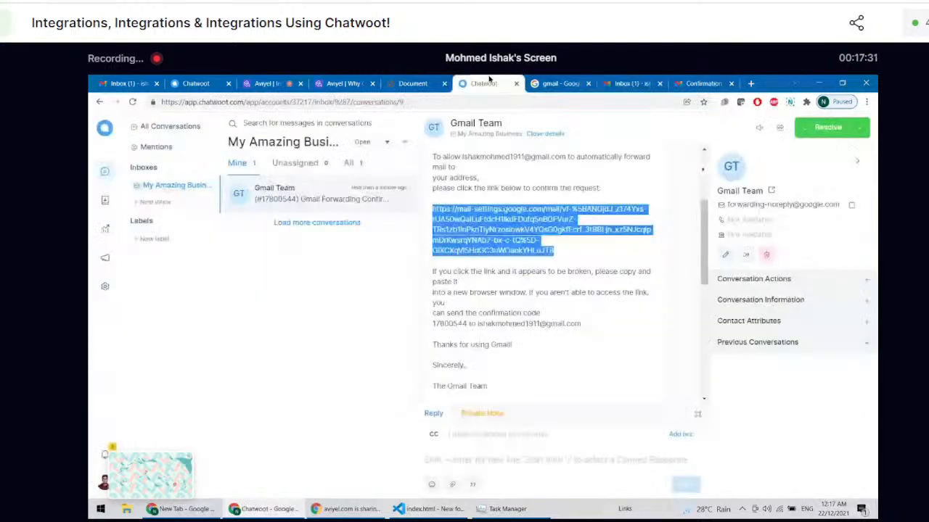
click(349, 364)
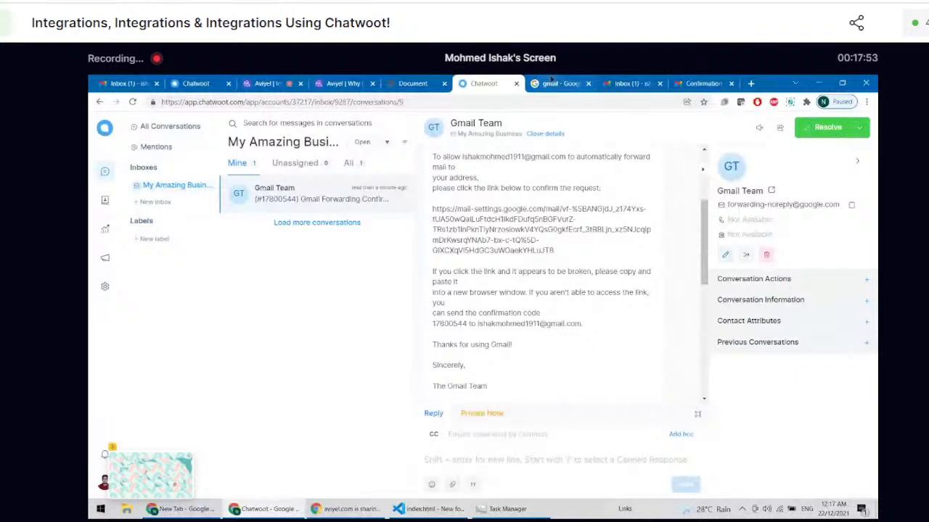
click(628, 82)
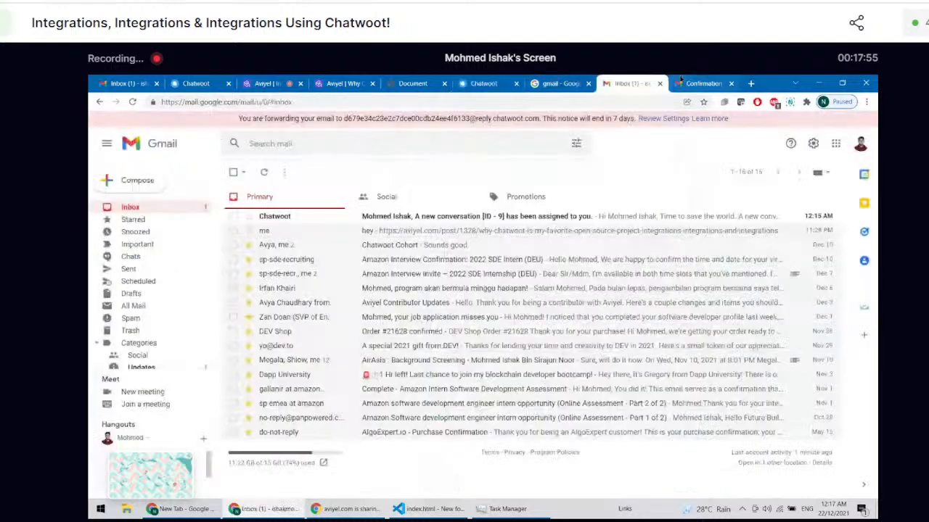
scroll(287, 235, up, 3)
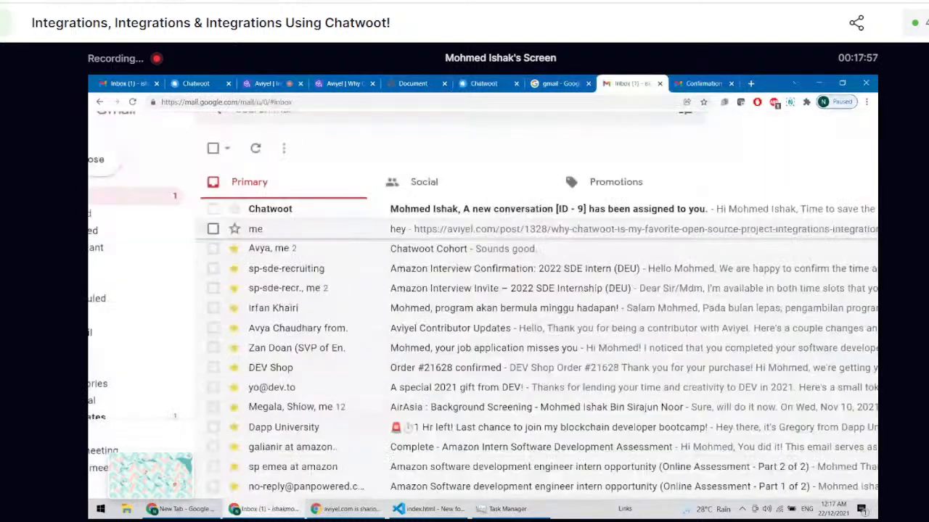
scroll(286, 232, down, 3)
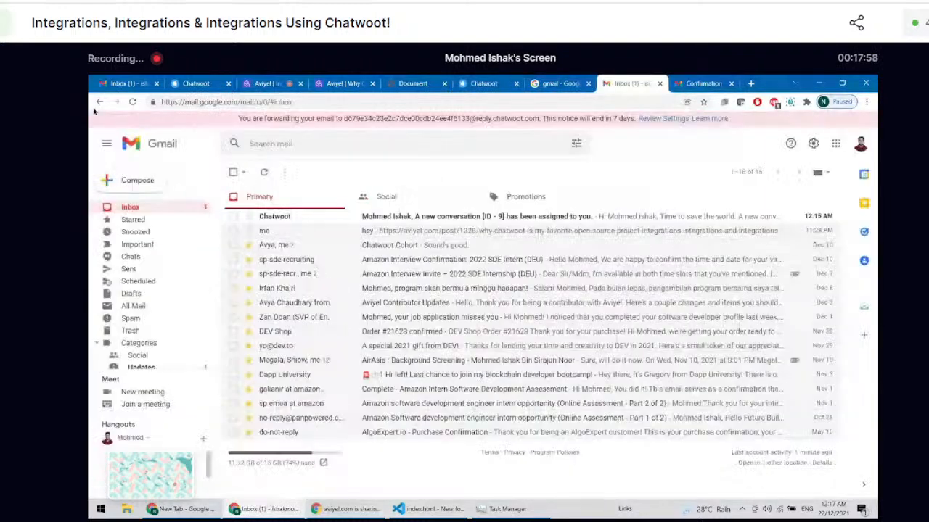
Step: Compose a new email in the enlarged message window, addressed to the account's own Gmail address, with the subject "Please Fix My Issue"
click(148, 182)
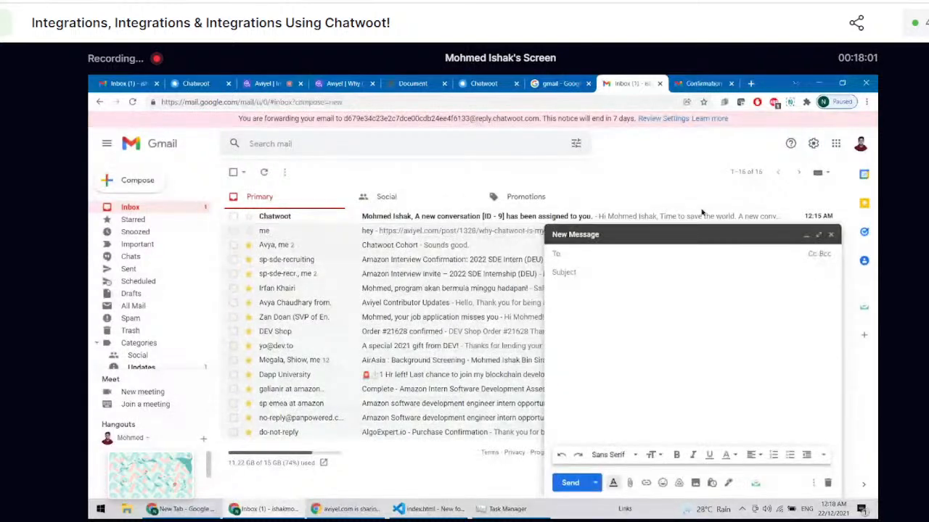
click(818, 234)
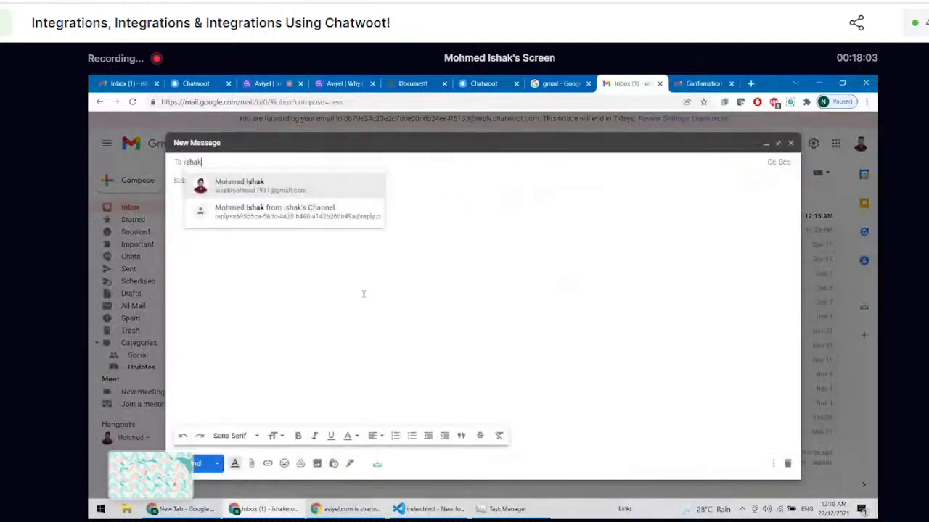
key(Return)
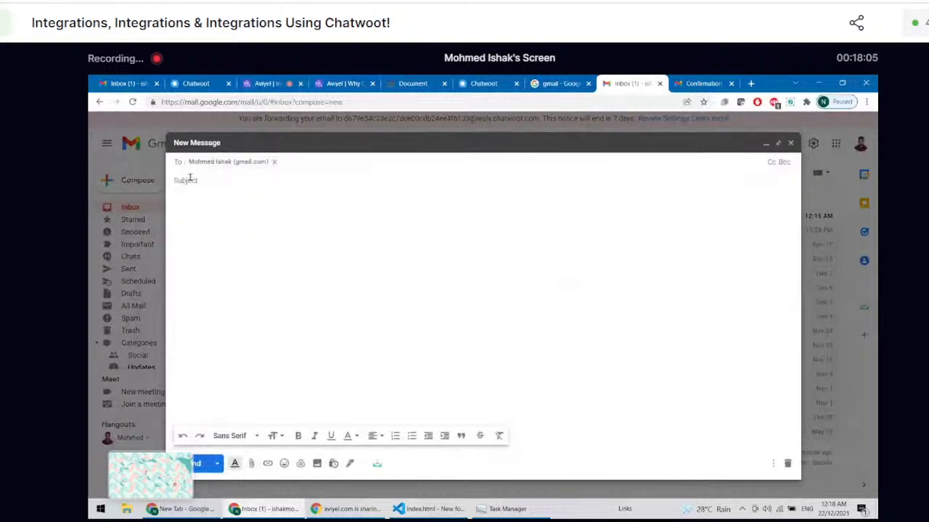
click(254, 181)
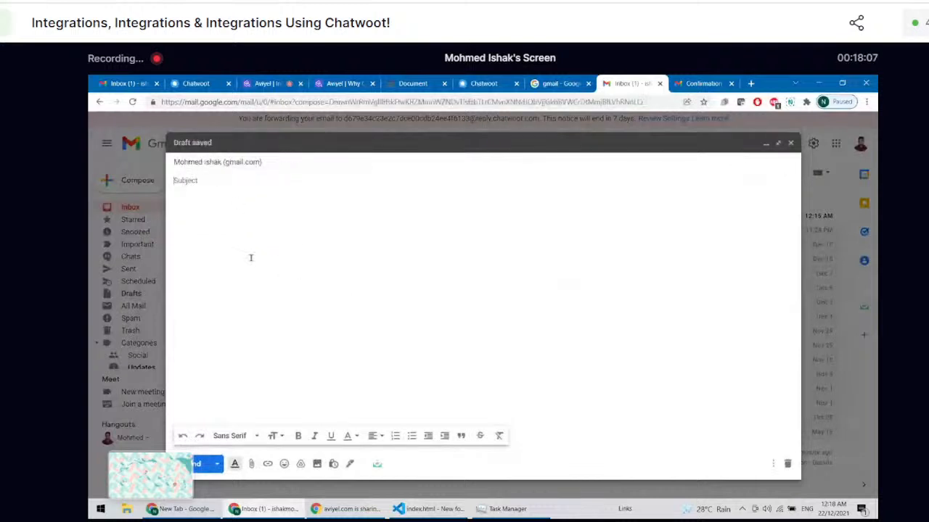
text(Please Fix)
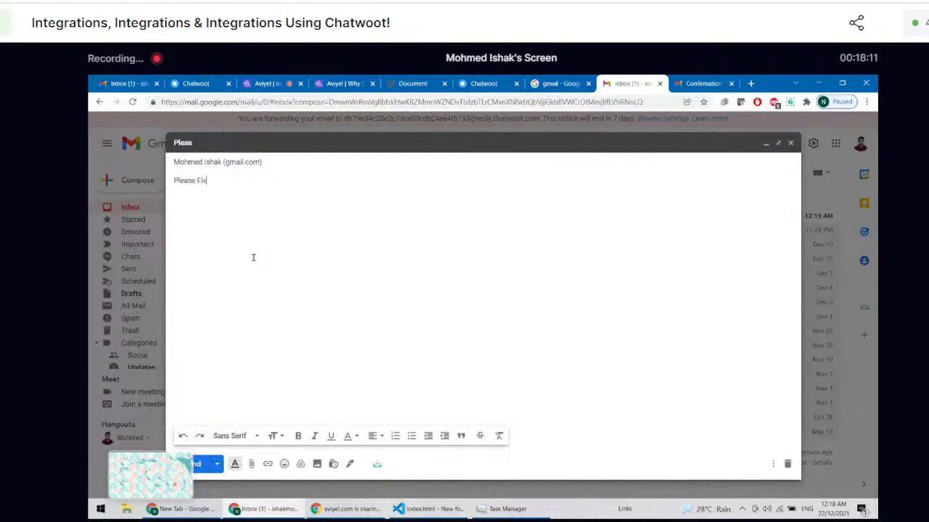
text( My Issue)
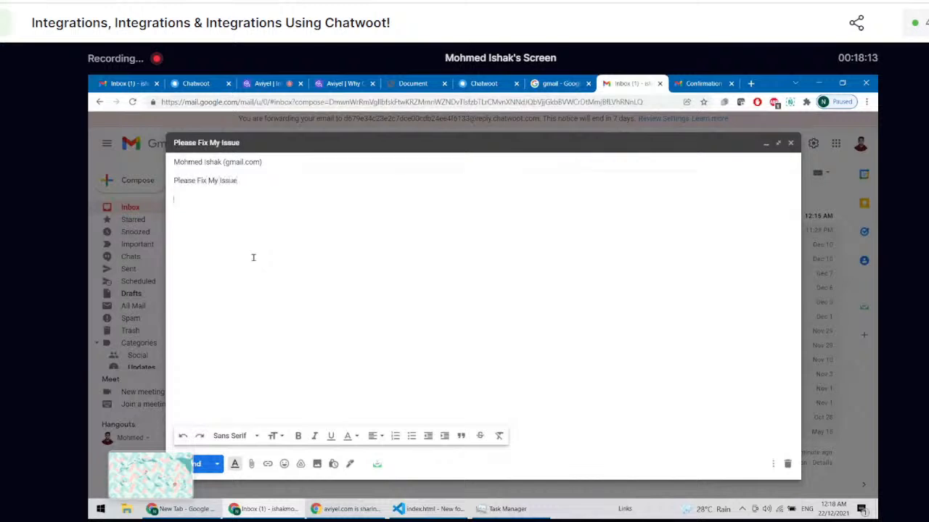
Step: Write "Hey guys!", the customer ID and "You charged me 500% last month. Can you pay me back?" as the message body and send the email
key(Tab)
text(Hey guys!)
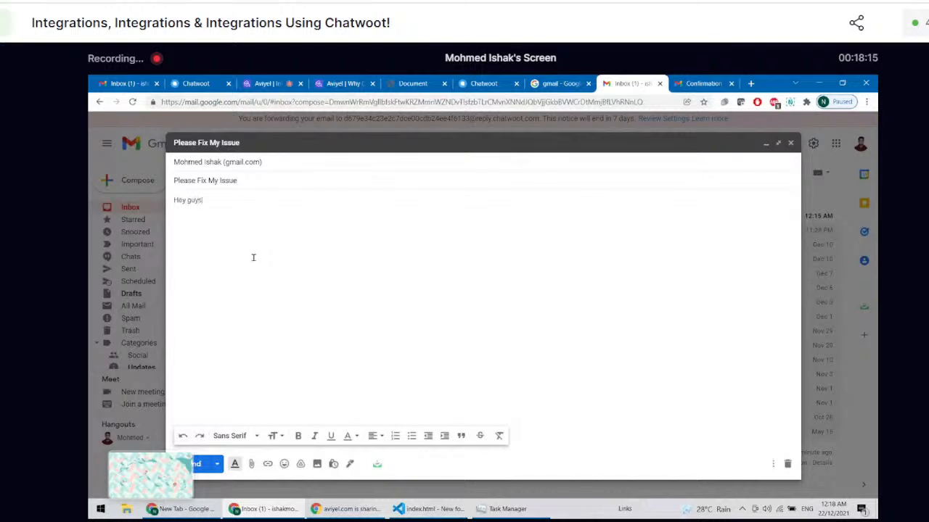
text( My ID i)
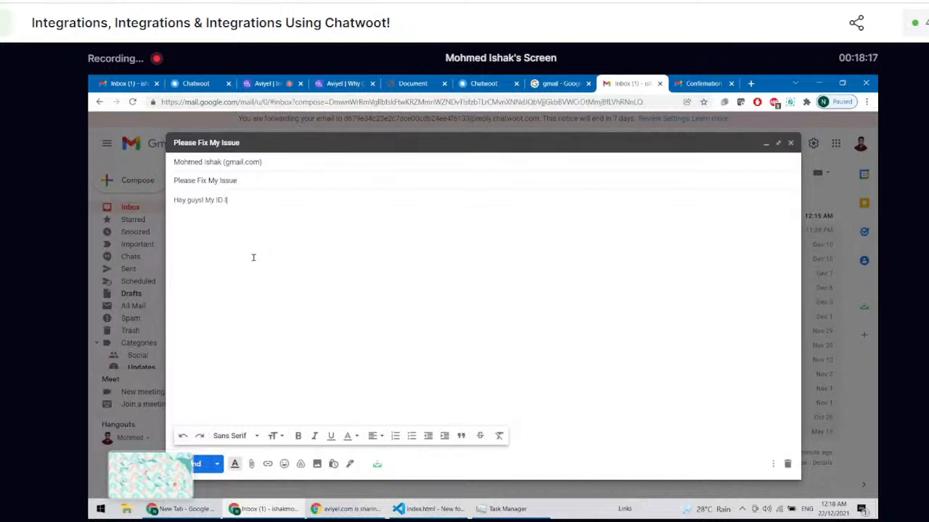
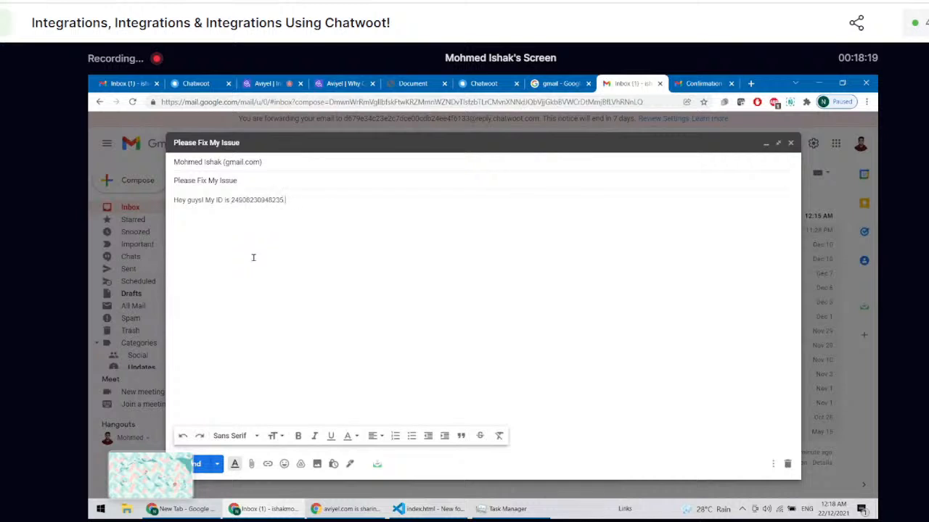
text(You cha)
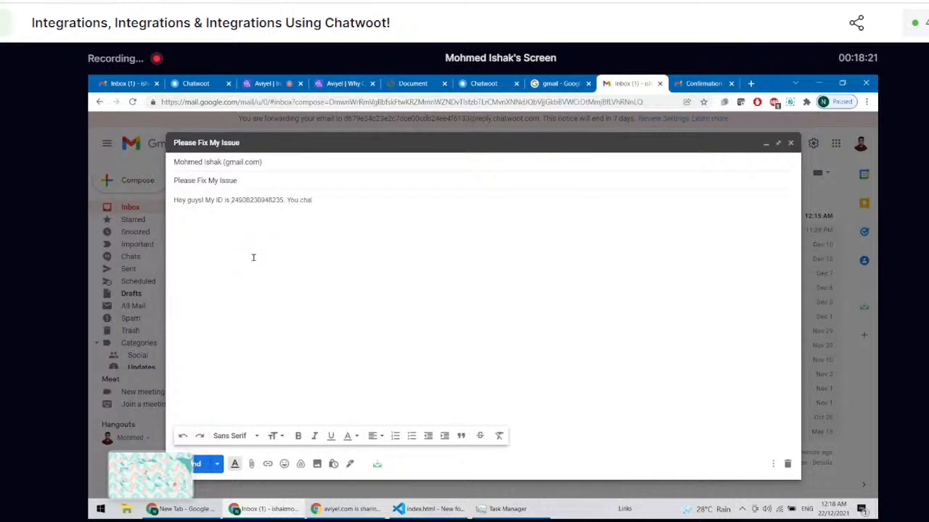
text(rged me )
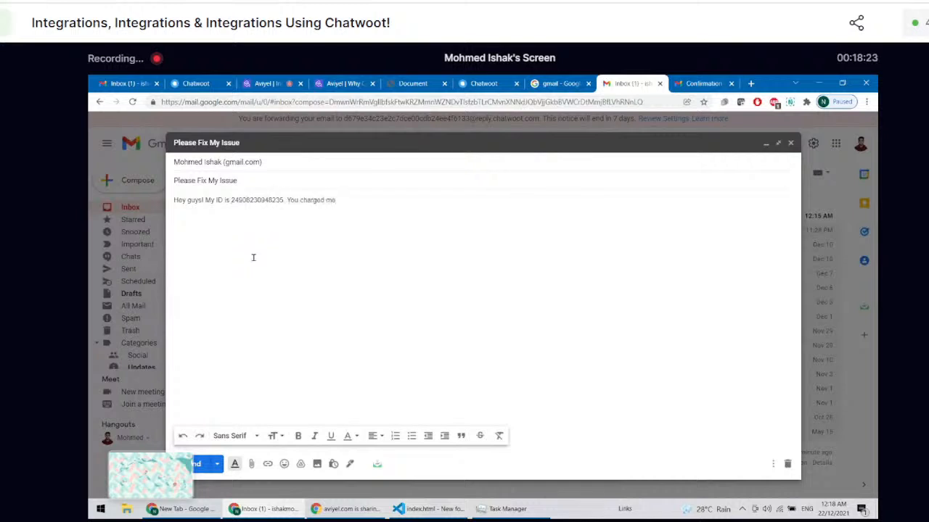
text(500%)
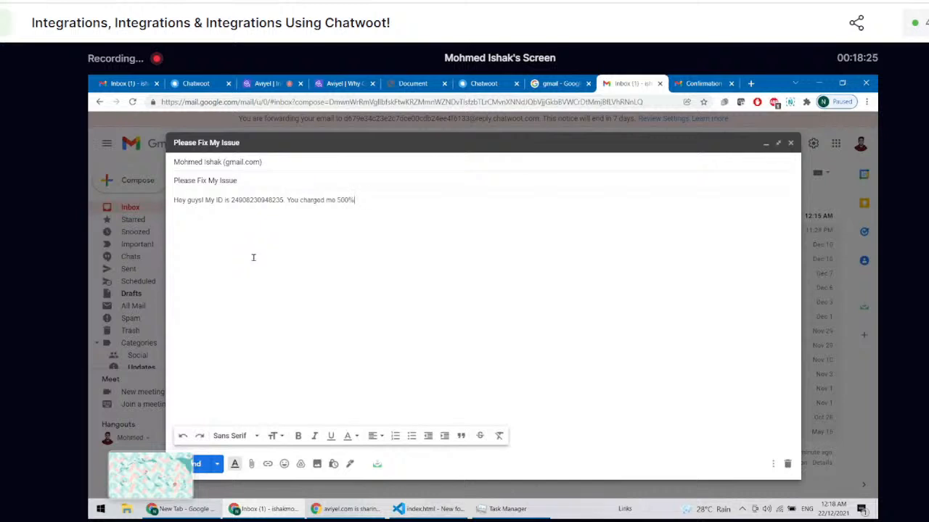
text( last month. Can you pay me bak)
key(BackSpace)
text(ck?!)
key(BackSpace)
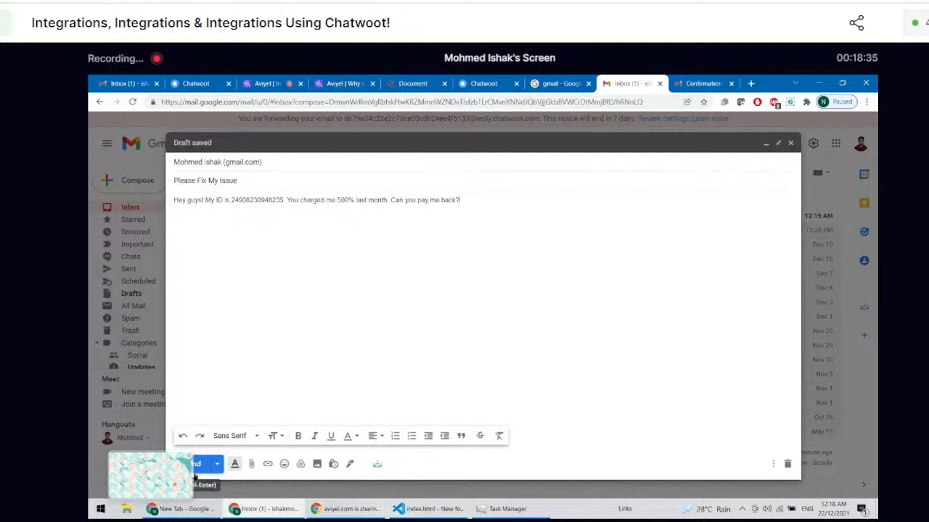
click(195, 466)
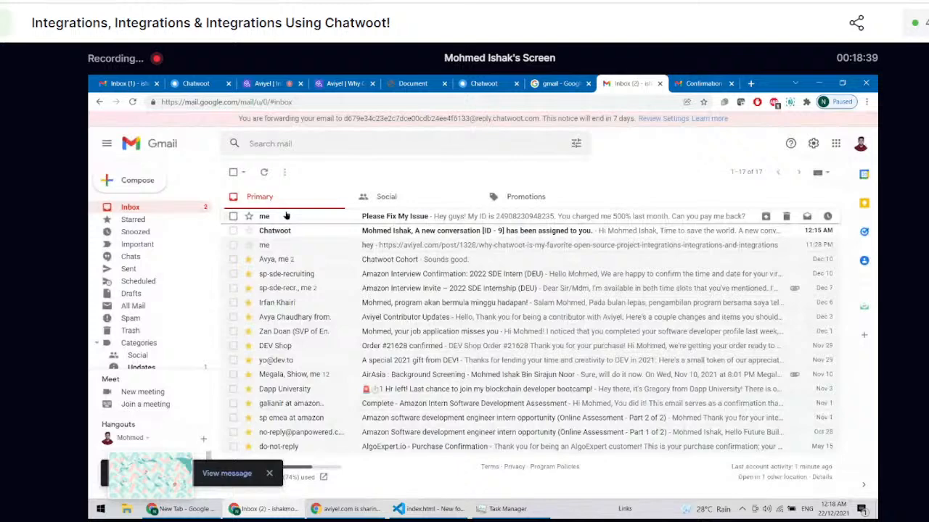
Step: Switch to the Chatwoot dashboard, check all and own conversations, and open the "Please Fix My Issue" conversation
click(341, 84)
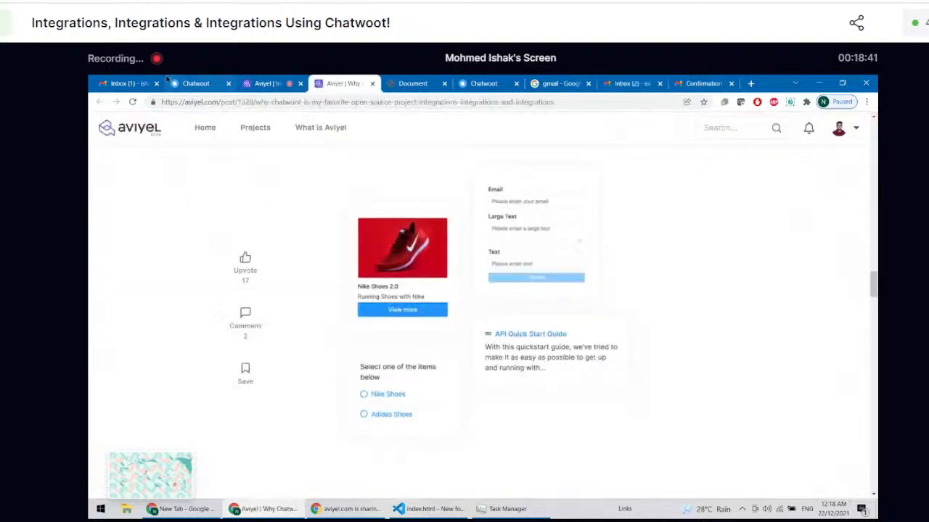
click(185, 83)
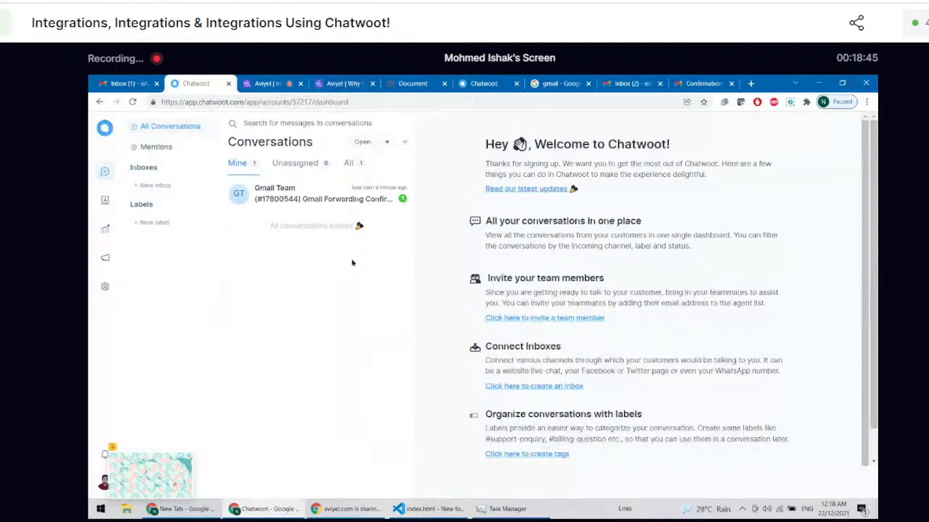
click(348, 166)
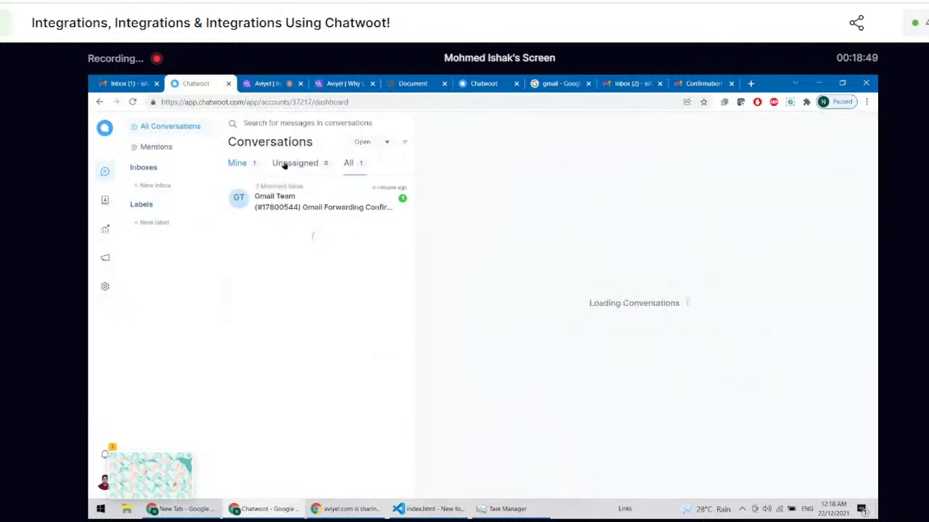
click(241, 163)
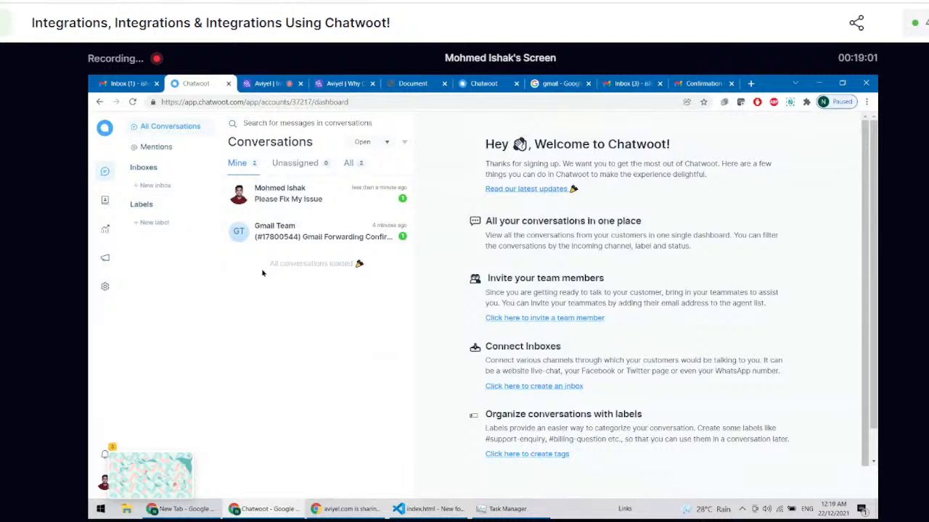
click(306, 205)
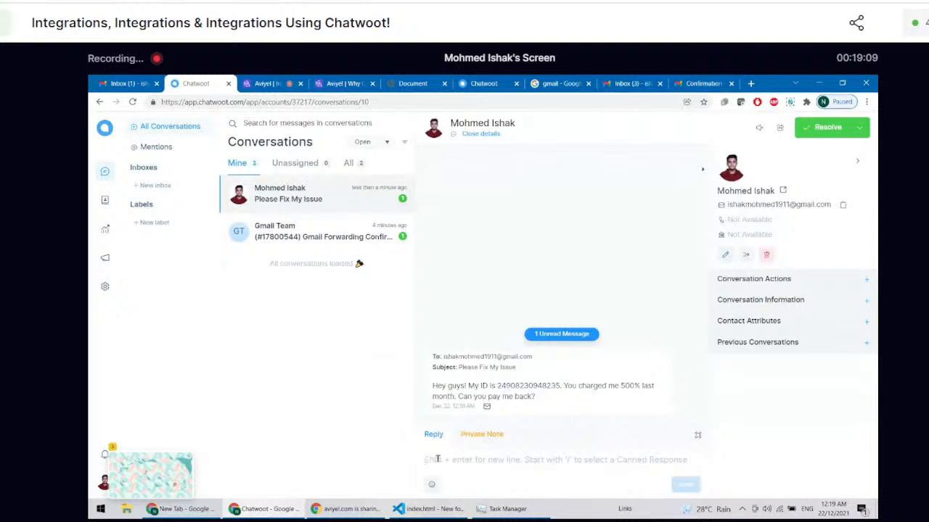
Step: Send the reply "yeah, we fixed it. We'll pay you back tonight." in the open conversation
text(yeah, we fixed it. We'll pay you back otn)
key(BackSpace)
key(BackSpace)
key(BackSpace)
text(tonight.)
key(Return)
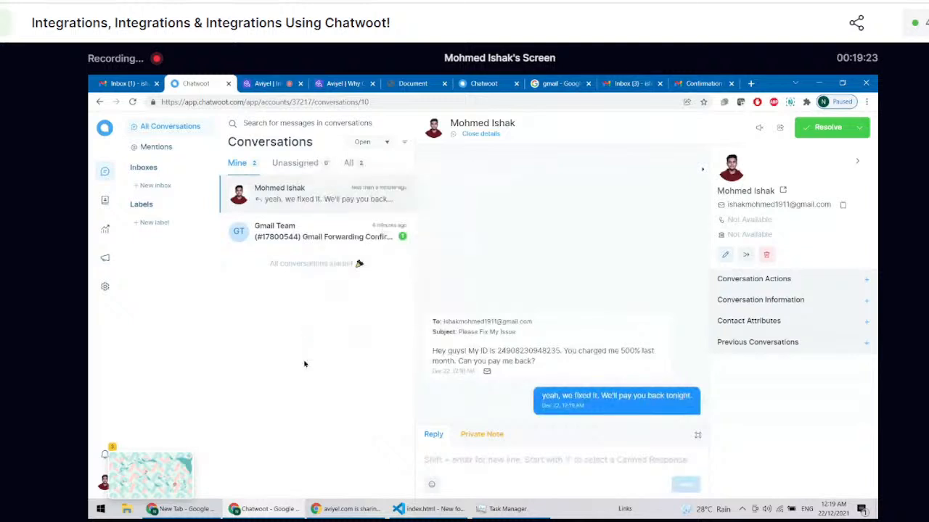
click(455, 457)
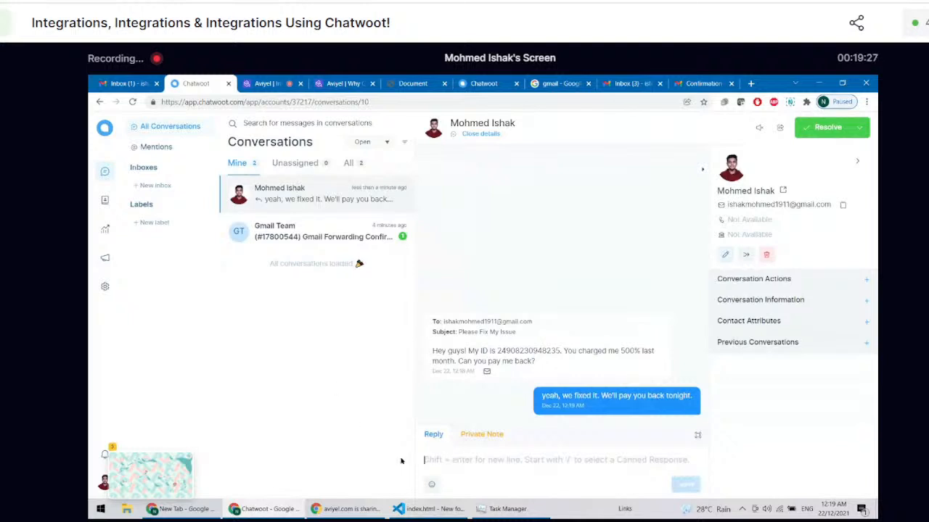
text(/gtre)
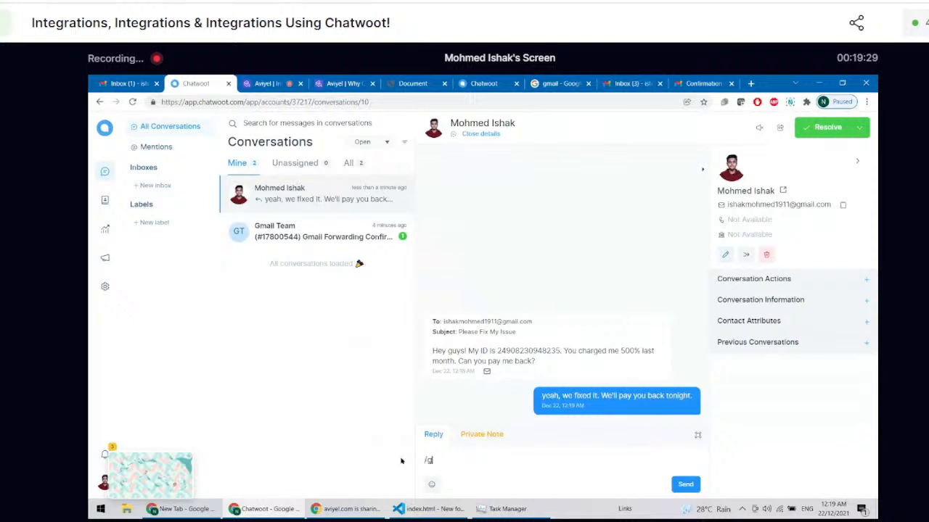
key(BackSpace)
key(BackSpace)
key(BackSpace)
key(BackSpace)
key(BackSpace)
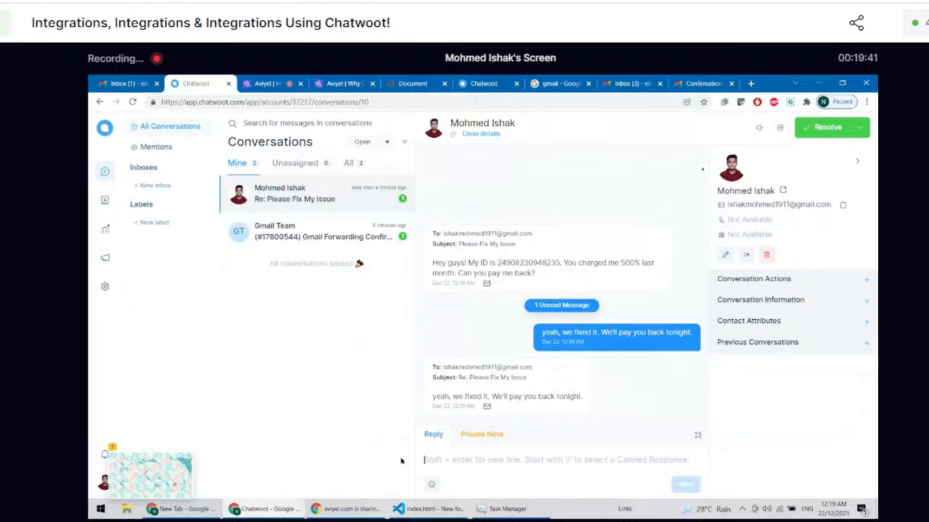
Step: Draft the reply "hey there, merry christman and a happy new year" in the open conversation without sending it
text(hey )
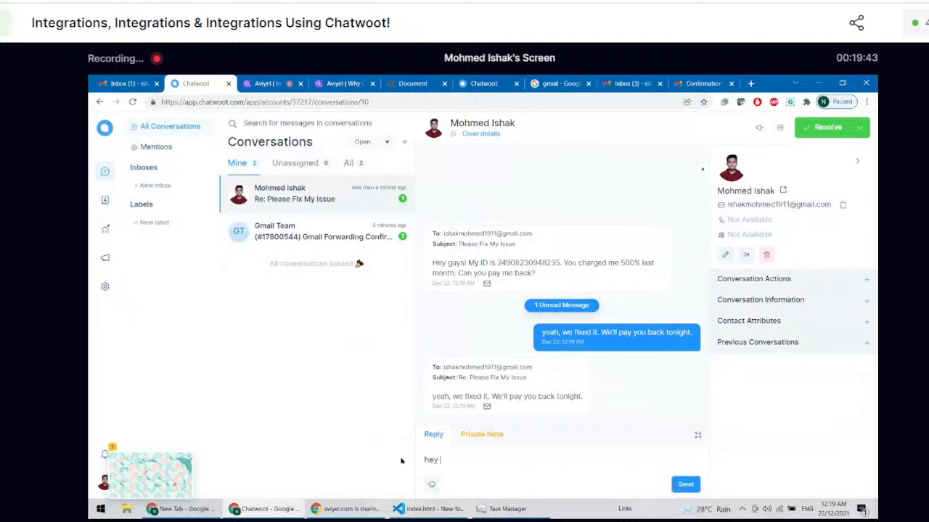
text(there, mer)
text(ry chirst)
key(BackSpace)
key(BackSpace)
key(BackSpace)
key(BackSpace)
text(ristman and )
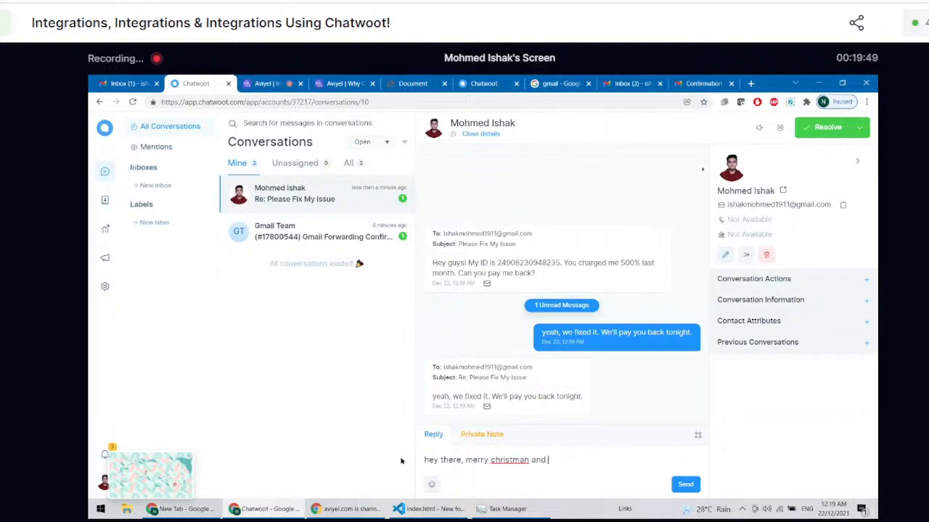
text(a happy newye)
key(BackSpace)
key(BackSpace)
text(year)
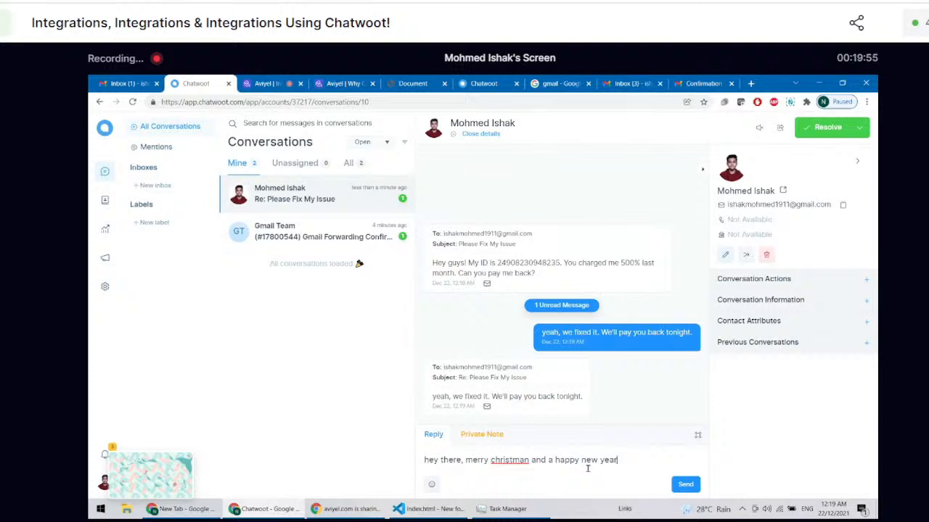
Step: Replace the drafted greeting with the canned-response shortcut "/greet" and clear the reply text again
drag(619, 461, 393, 441)
key(BackSpace)
text(/)
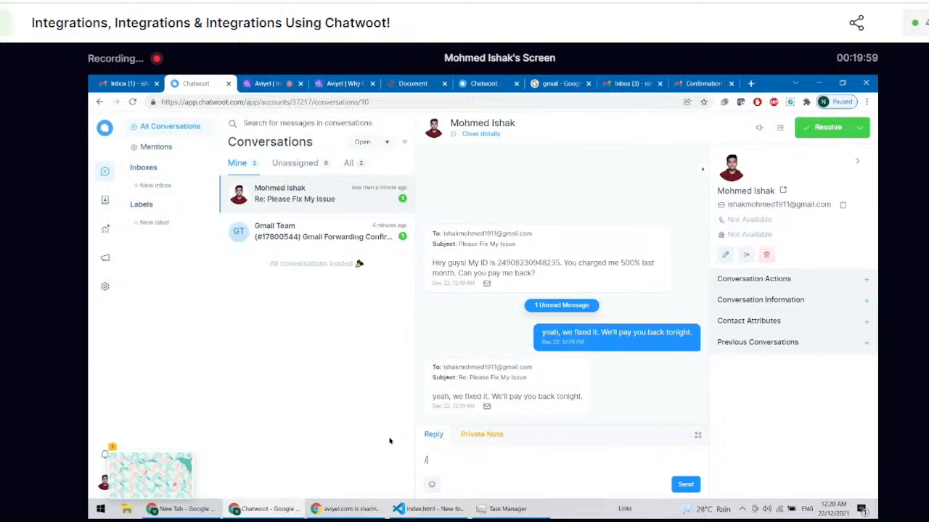
text(greet)
key(ctrl+a)
key(BackSpace)
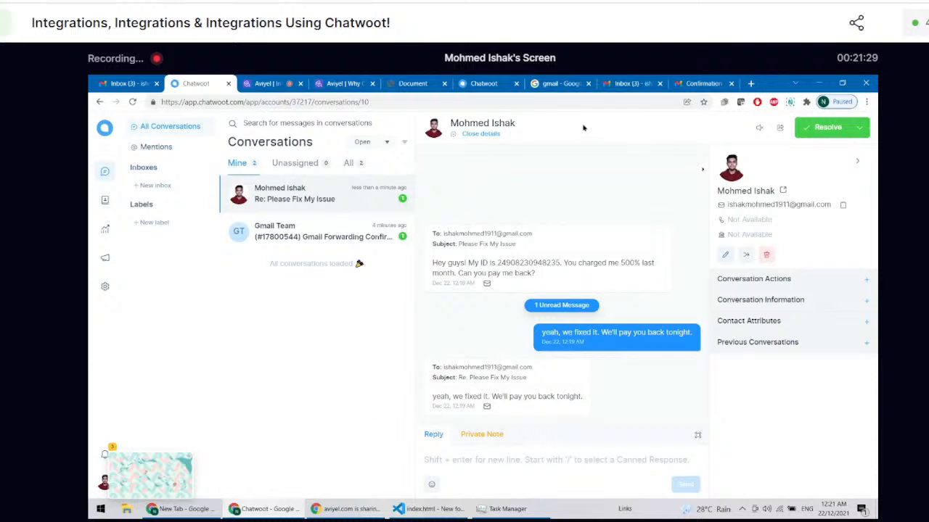
Step: Close the Google search page for gmail and return to the Gmail inbox
click(588, 83)
click(615, 82)
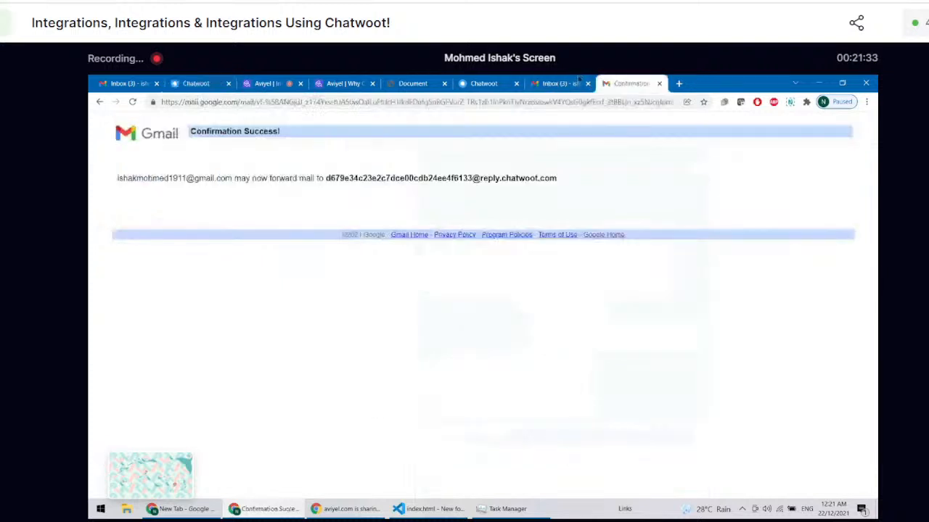
click(577, 82)
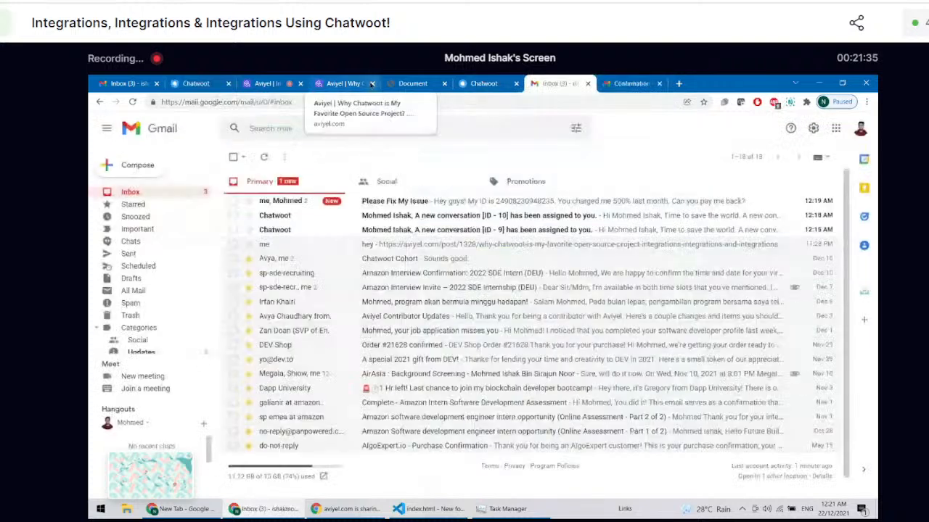
Step: View the Aviyel article about Chatwoot and the local Document page, placing the Document tab ahead of the article's tab
click(349, 85)
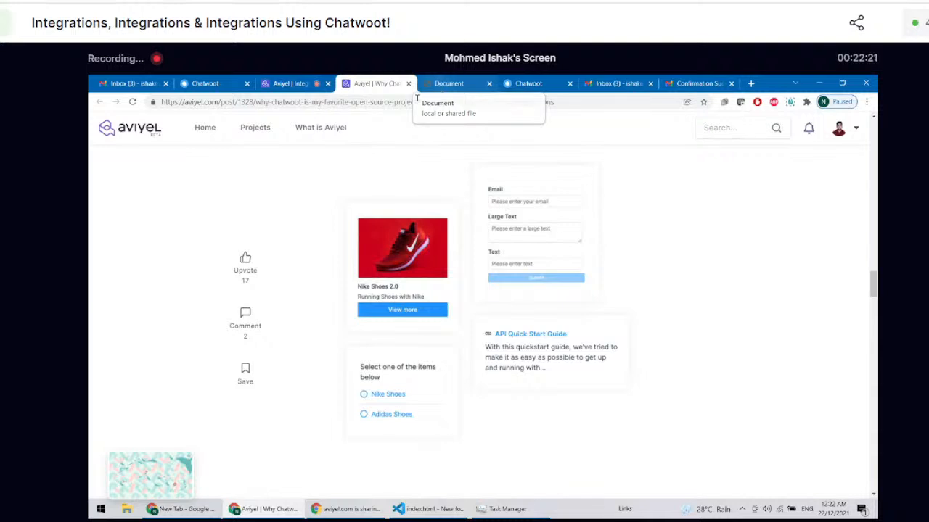
drag(476, 86, 404, 81)
click(452, 83)
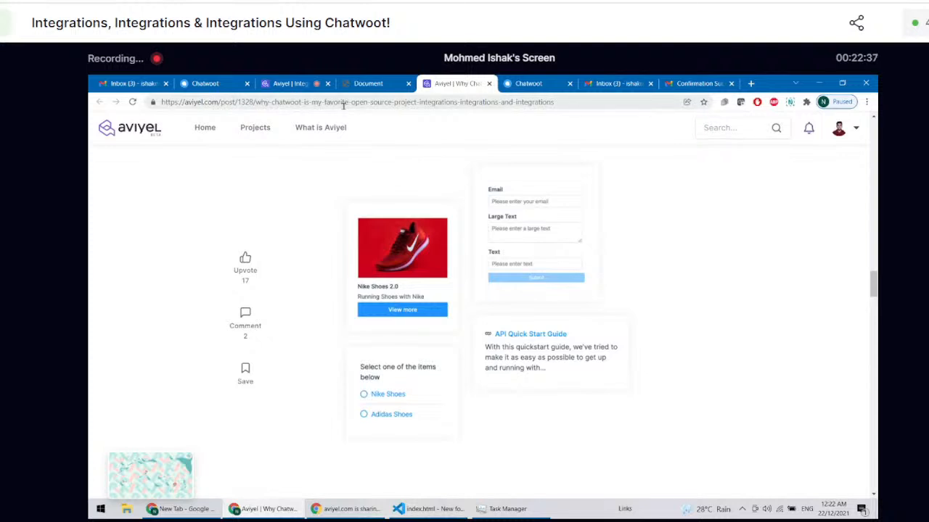
click(378, 85)
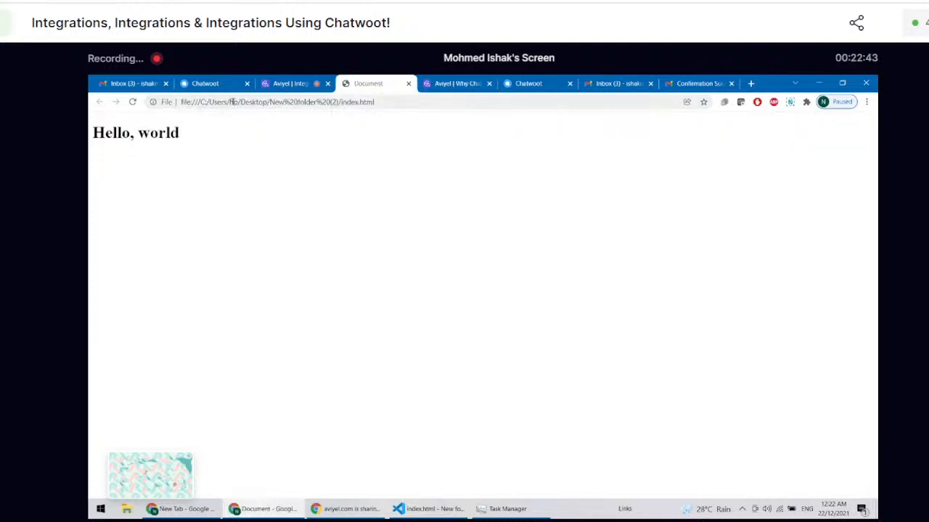
Step: Return to the Chatwoot dashboard and start creating a new inbox with the Website channel
click(222, 87)
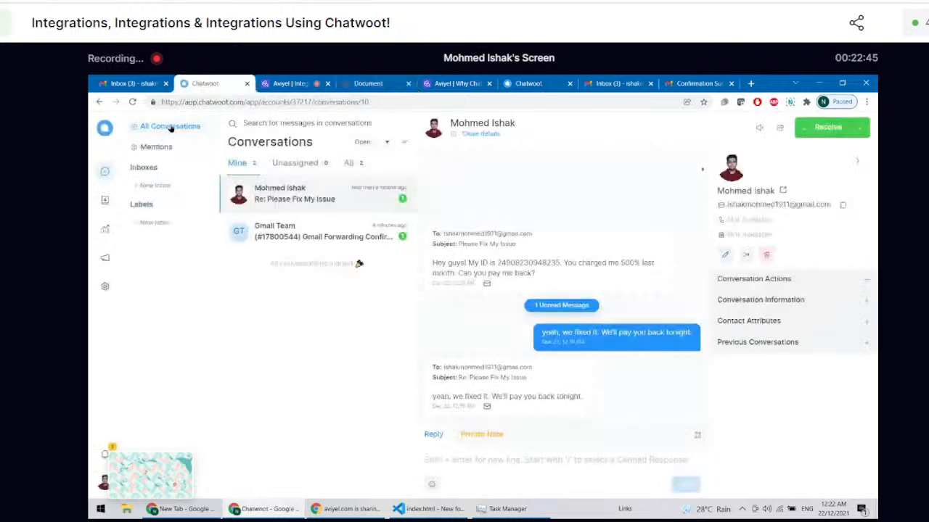
click(102, 133)
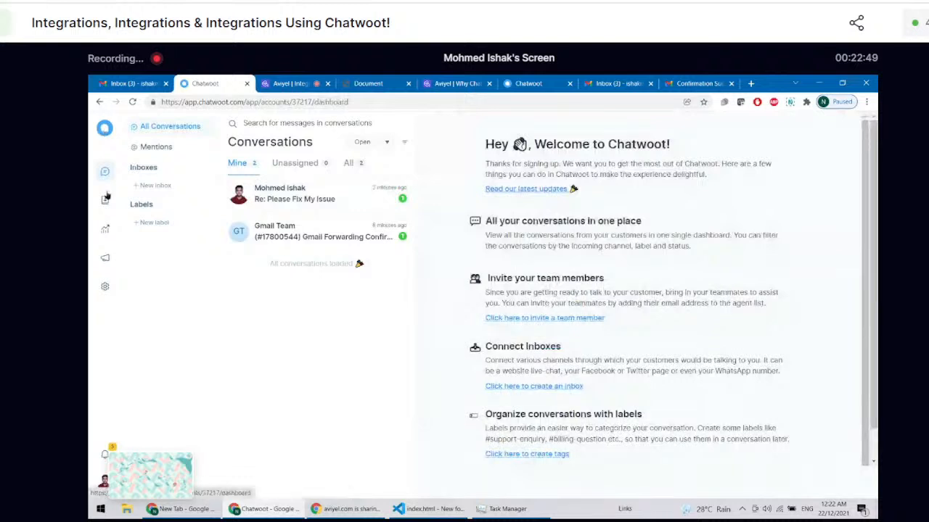
click(152, 186)
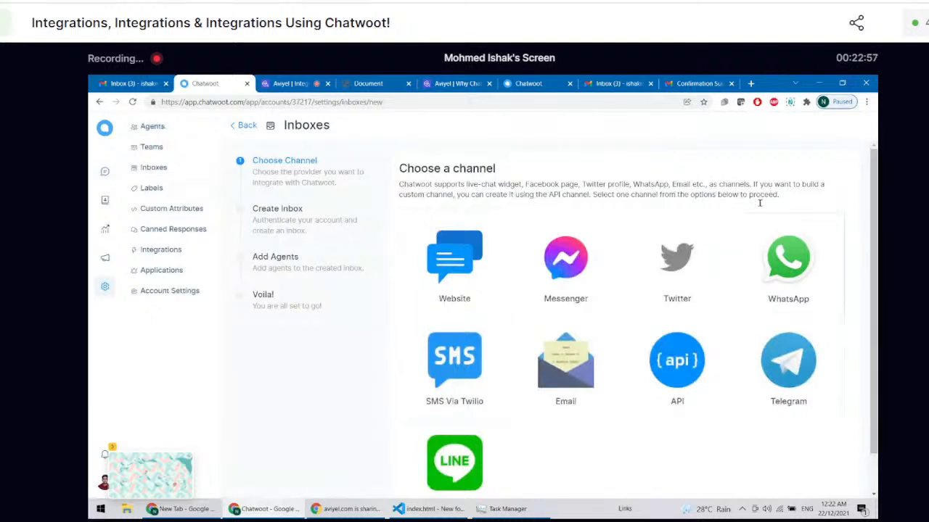
click(438, 283)
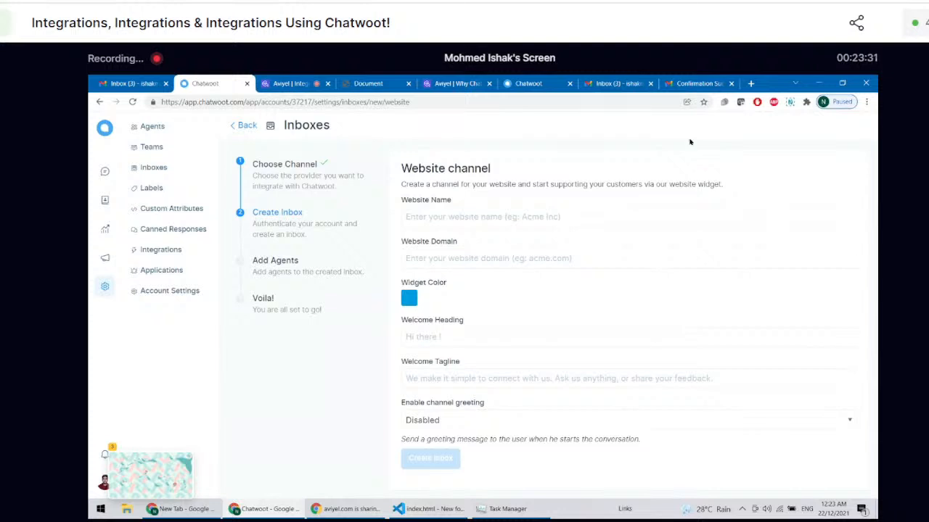
click(512, 265)
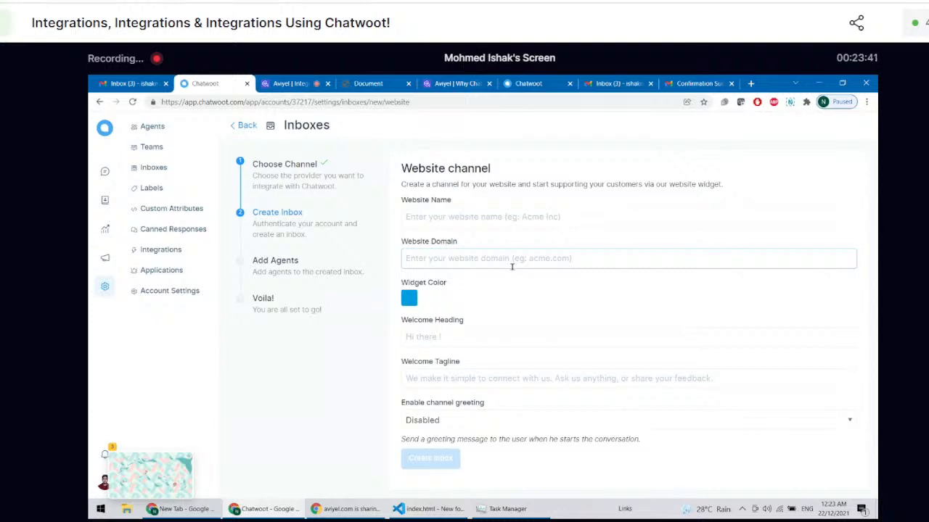
click(527, 239)
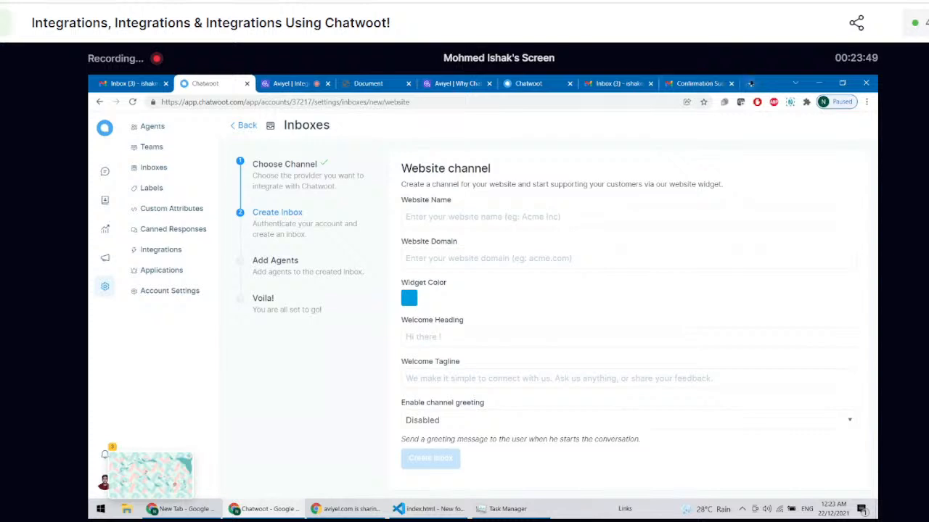
Step: Try the address whatrver.com in a new browser tab, and close that tab to return to the website channel form
click(751, 84)
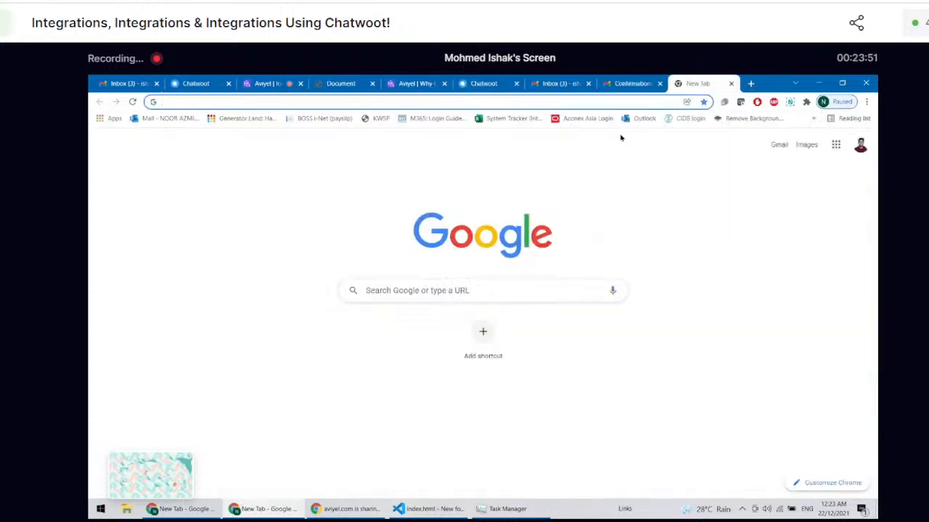
text(whatr)
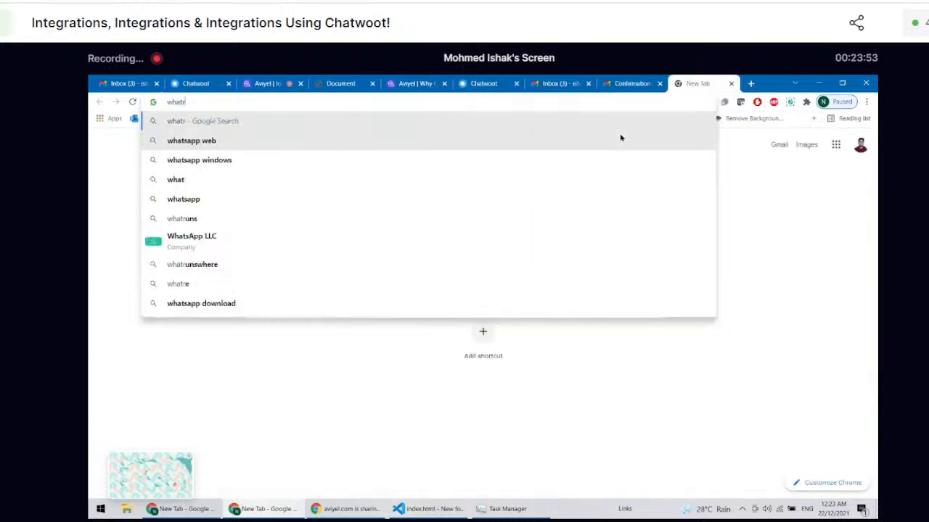
text(ver.com)
key(Return)
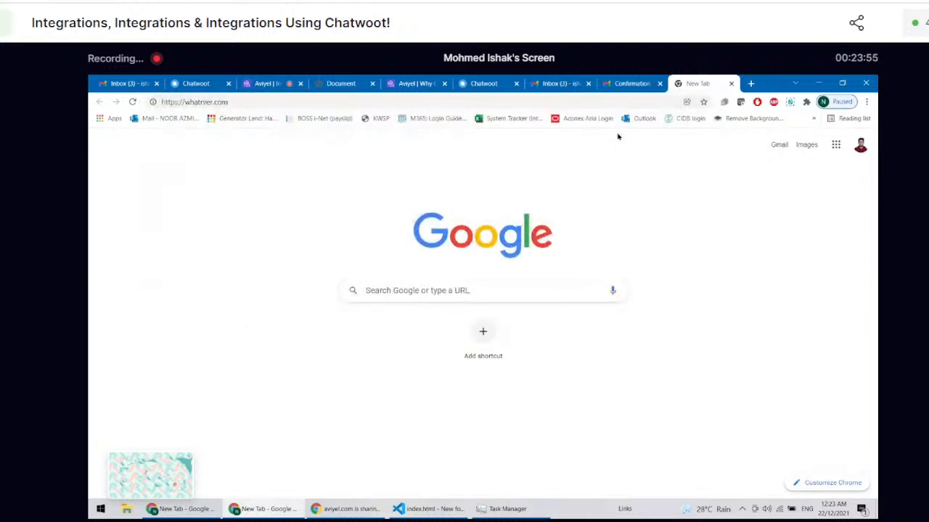
click(732, 84)
click(522, 260)
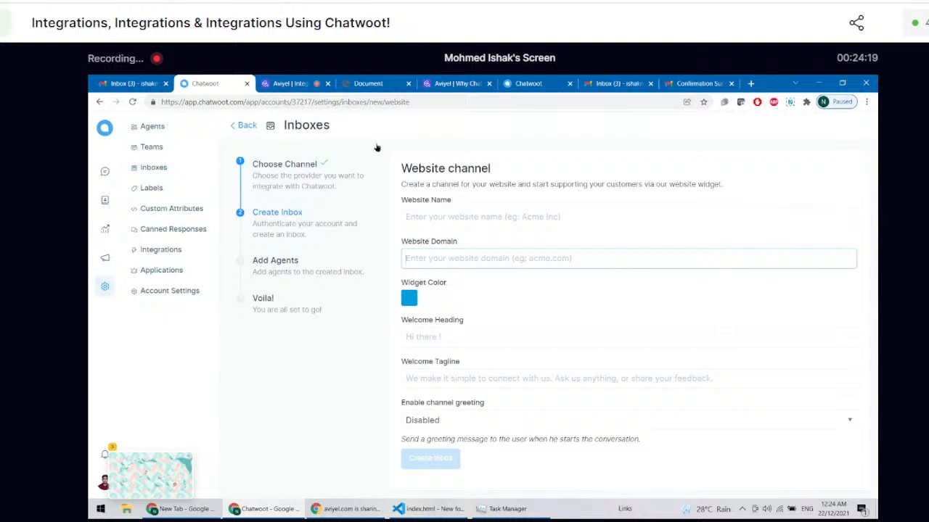
Step: Examine the article's section on installing Chatwoot and its chat box example, and return to the website channel form
click(468, 83)
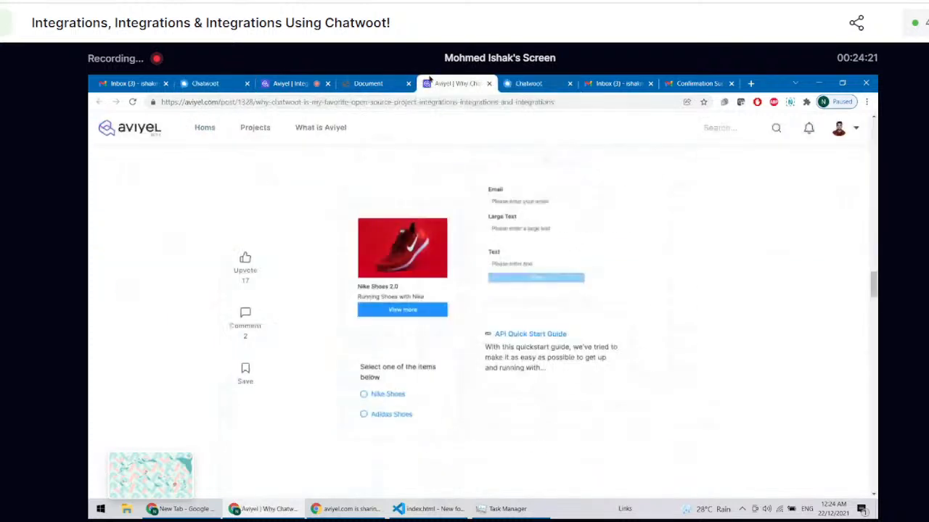
scroll(479, 312, down, 15)
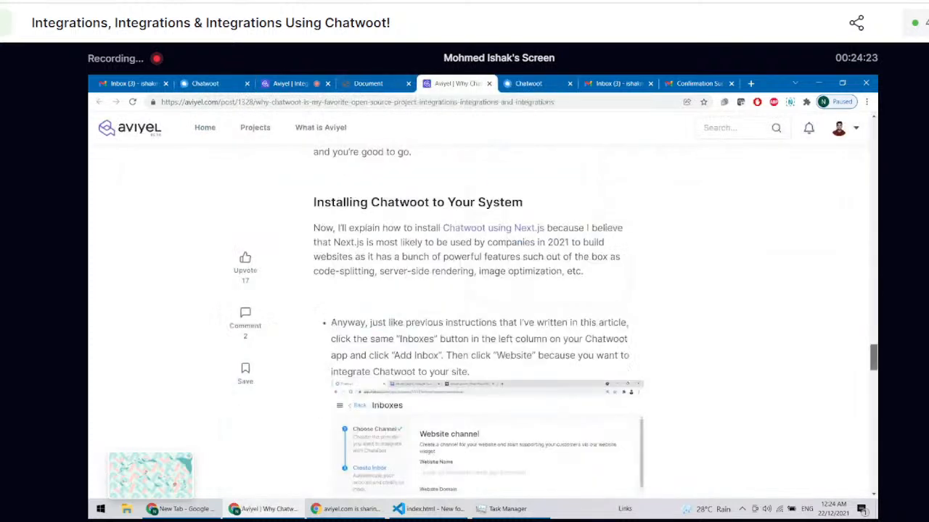
mouse_move(874, 427)
mouse_down()
mouse_move(873, 353)
mouse_move(874, 443)
mouse_move(874, 430)
mouse_up()
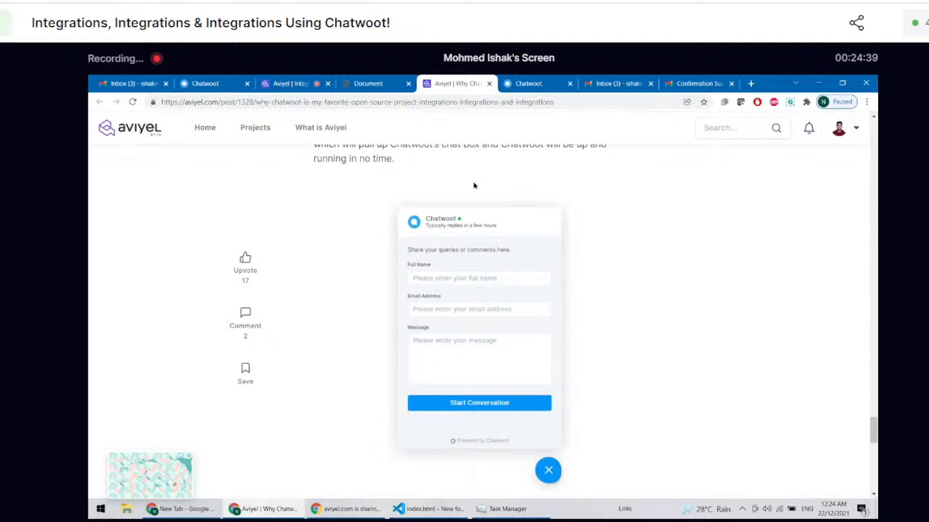
click(530, 81)
click(206, 83)
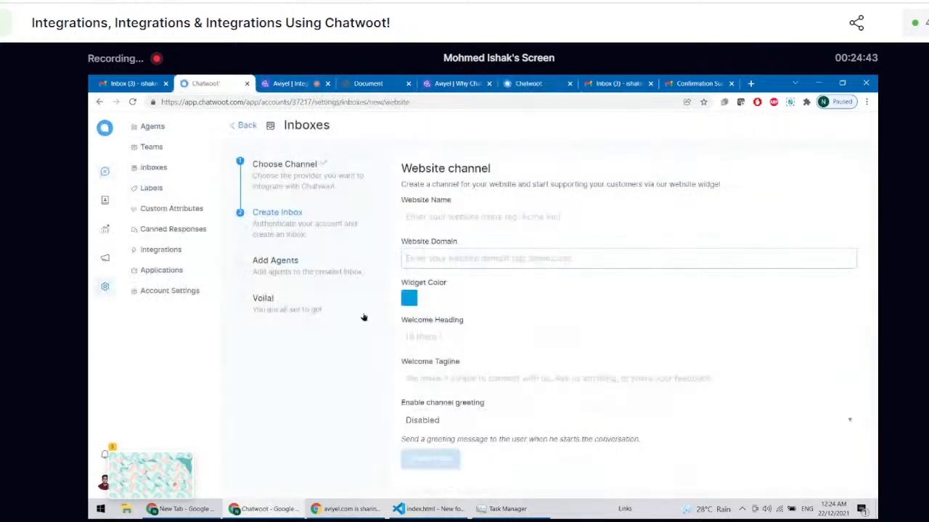
click(426, 211)
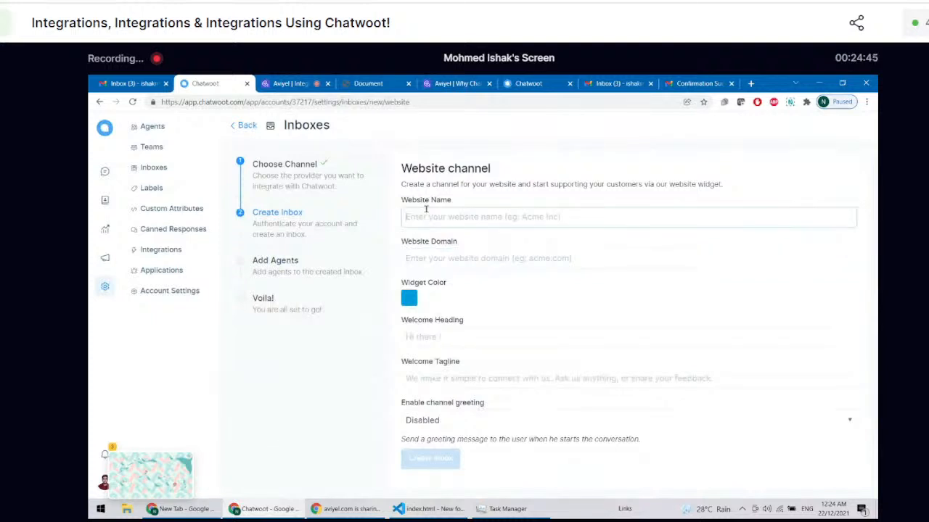
click(432, 260)
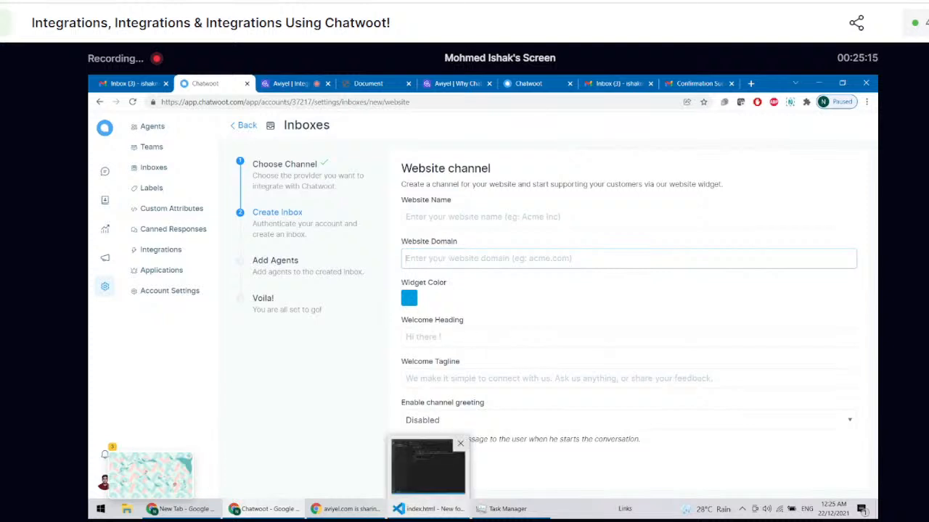
Step: Switch to Visual Studio Code and delete the existing index.html from the project folder to the Recycle Bin
click(428, 508)
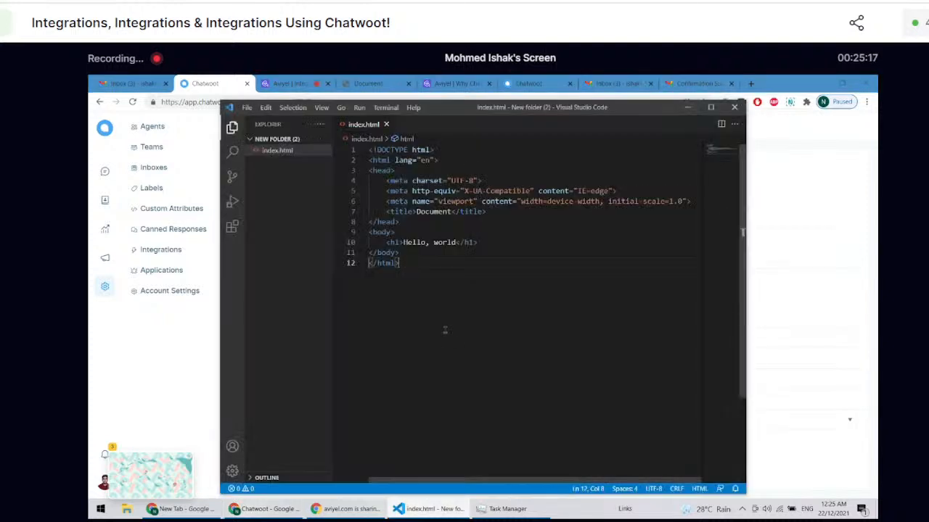
right_click(307, 152)
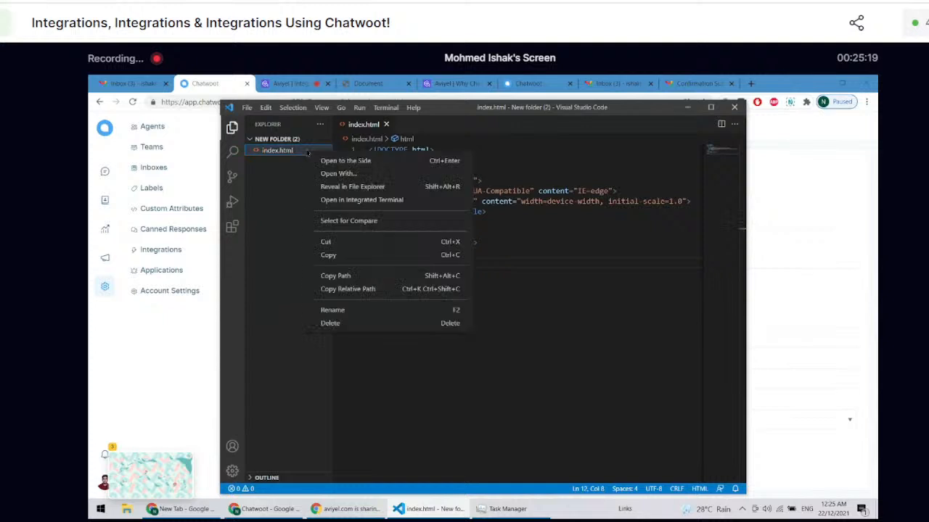
click(363, 323)
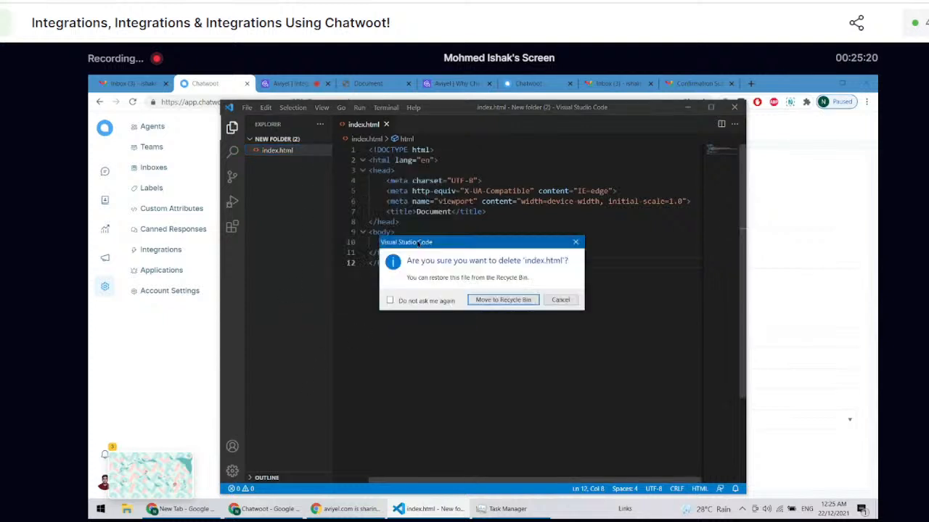
click(494, 303)
Step: Maximize the code editor window and create a new file named index.html in the project folder
click(710, 106)
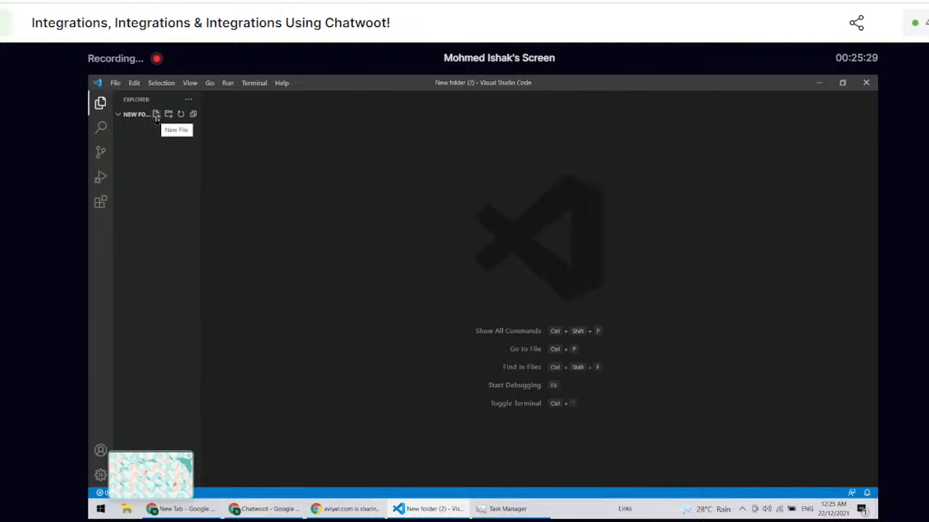
click(156, 115)
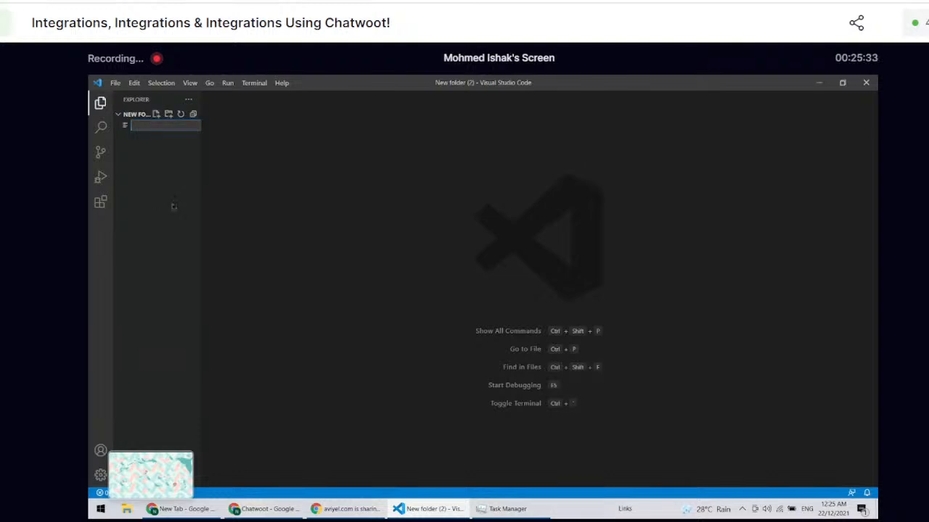
text(index.html)
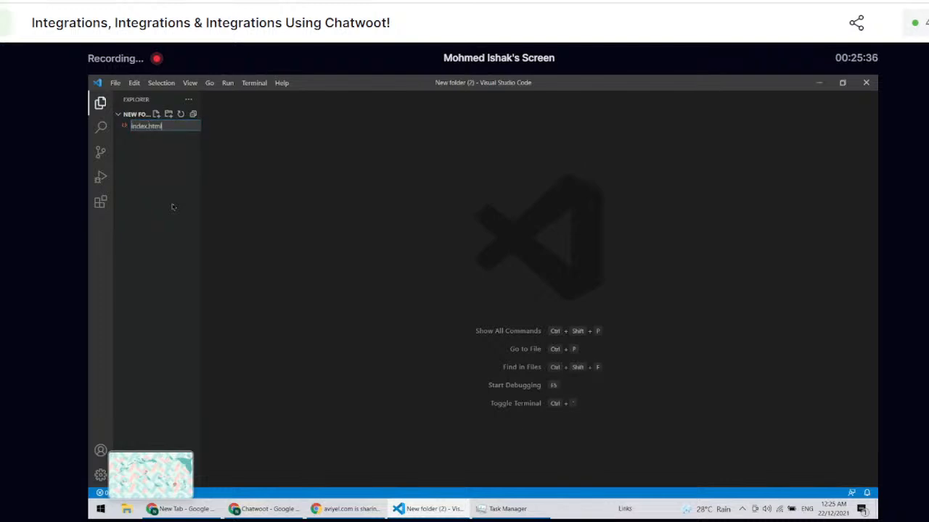
key(Return)
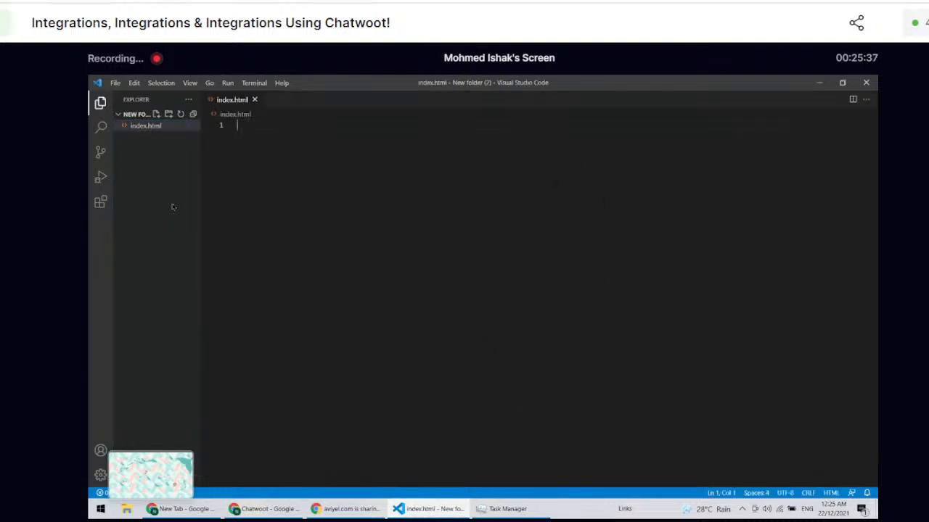
Step: Enlarge the editor text and insert the HTML5 boilerplate into index.html with the "!" Emmet abbreviation
ctrl+scroll(315, 200, up, 3)
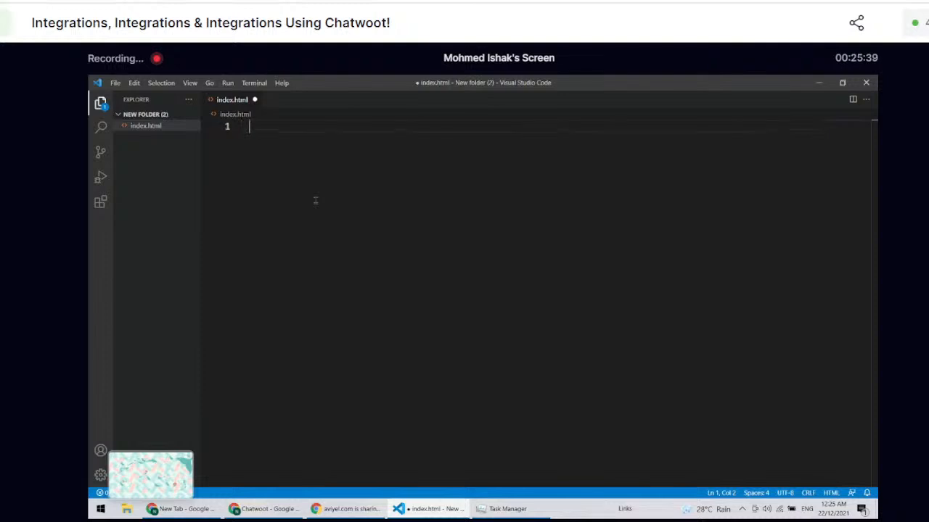
ctrl+scroll(316, 200, up, 1)
text(!)
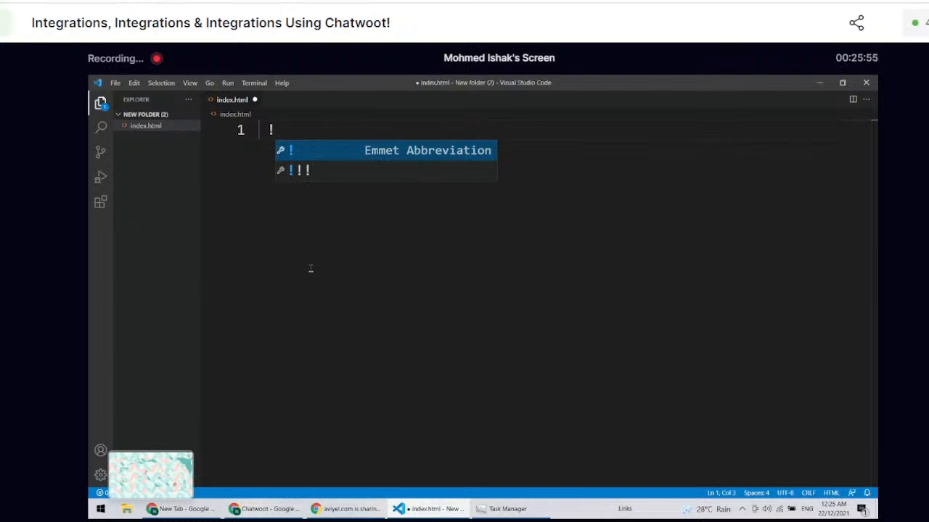
key(Return)
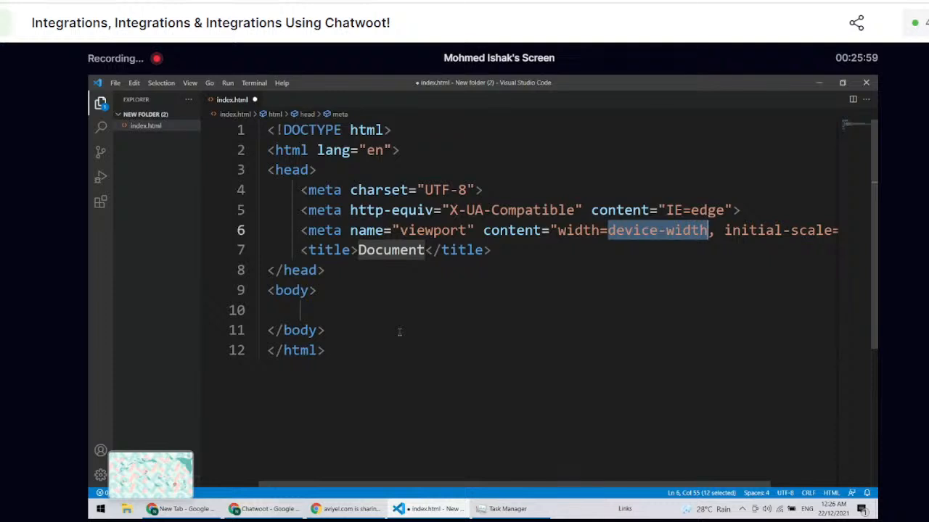
Step: Add an h1 heading with the text "Welcome to Aviyel!" inside the body of index.html
click(329, 308)
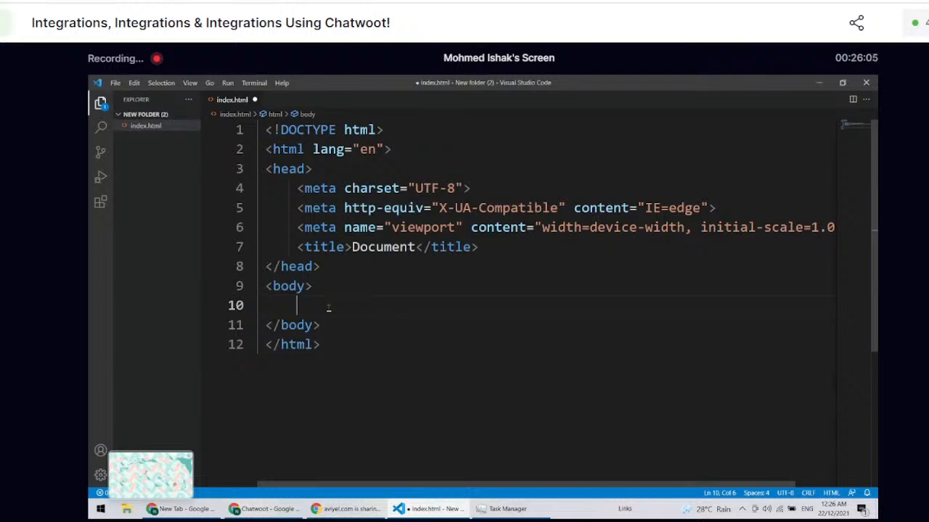
text(h1)
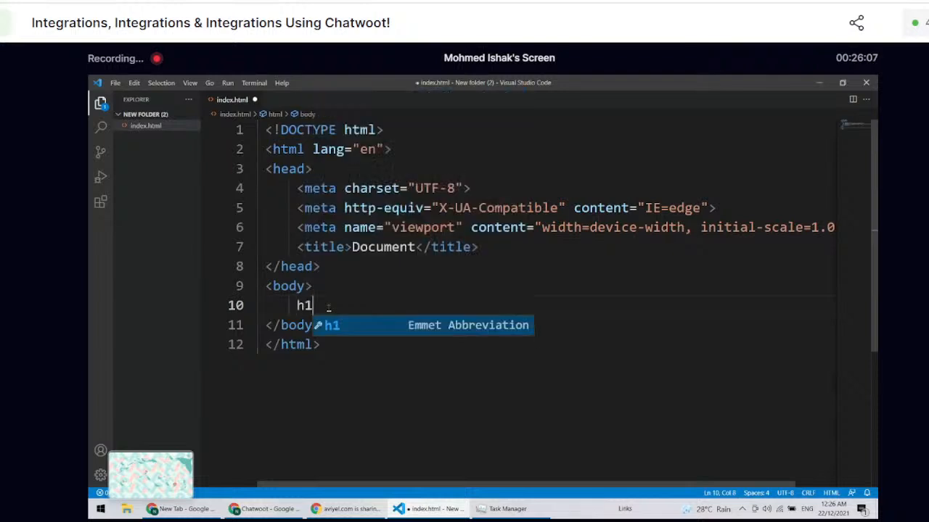
key(Tab)
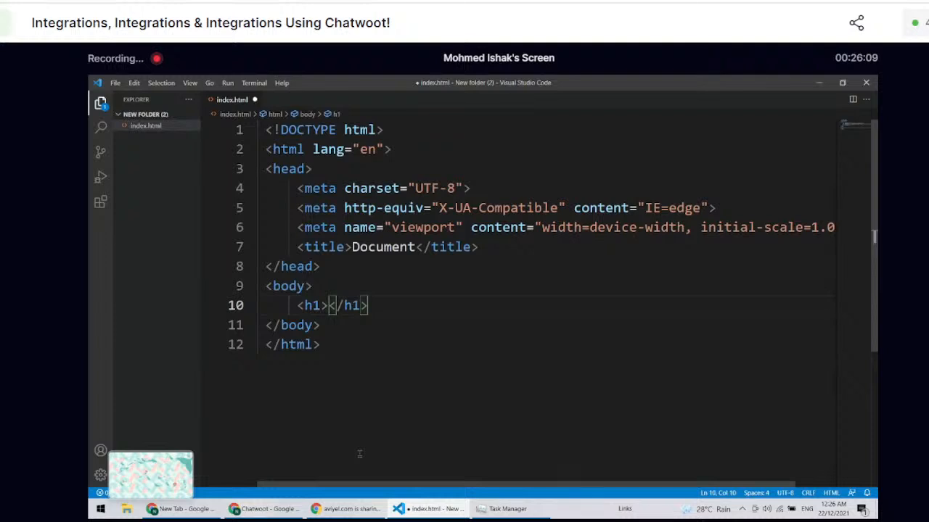
text(Welcom)
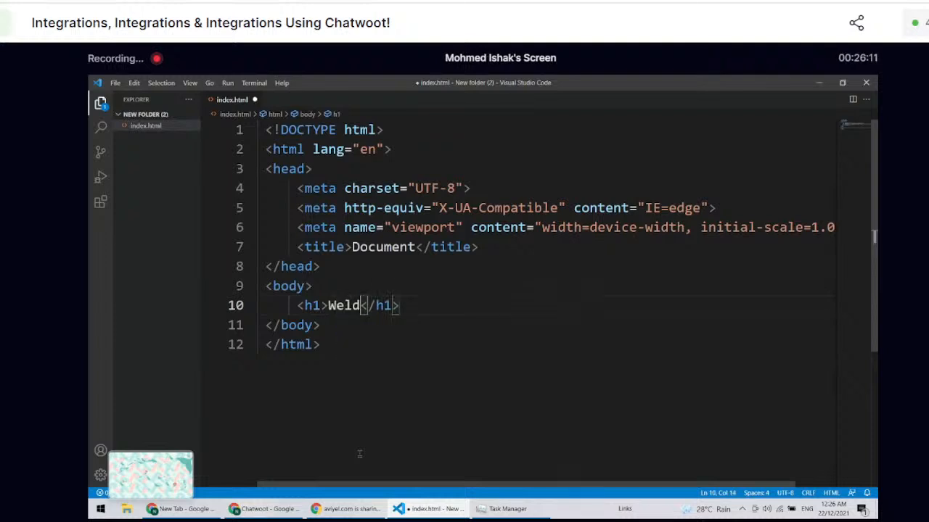
text(e to Avi)
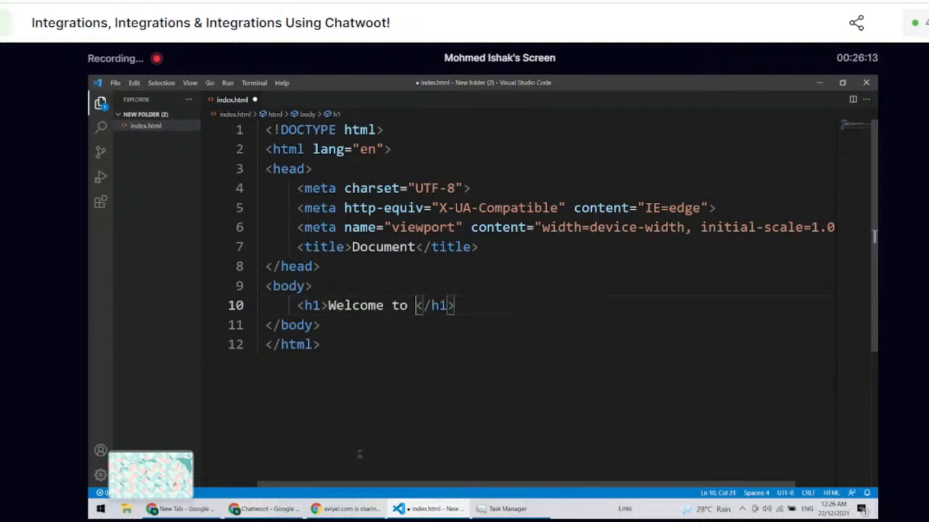
text(yel!)
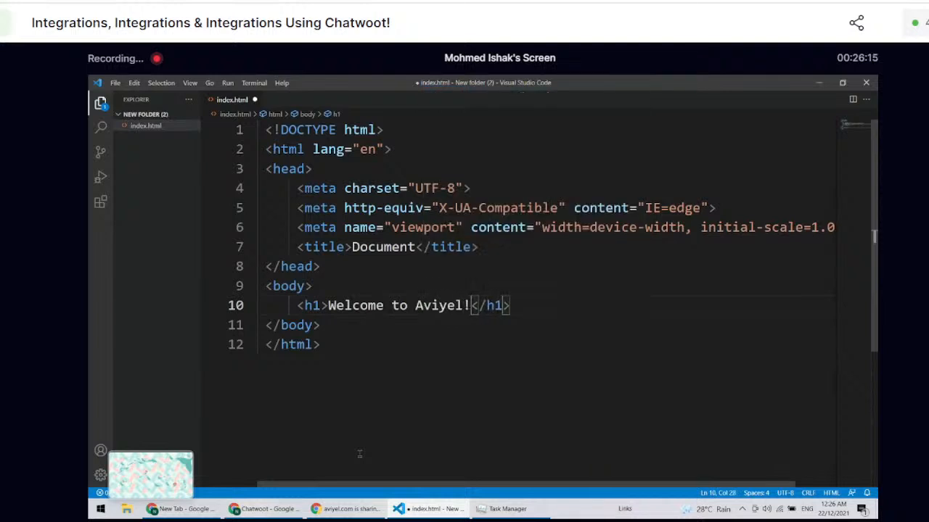
Step: Save the edited index.html file
click(359, 454)
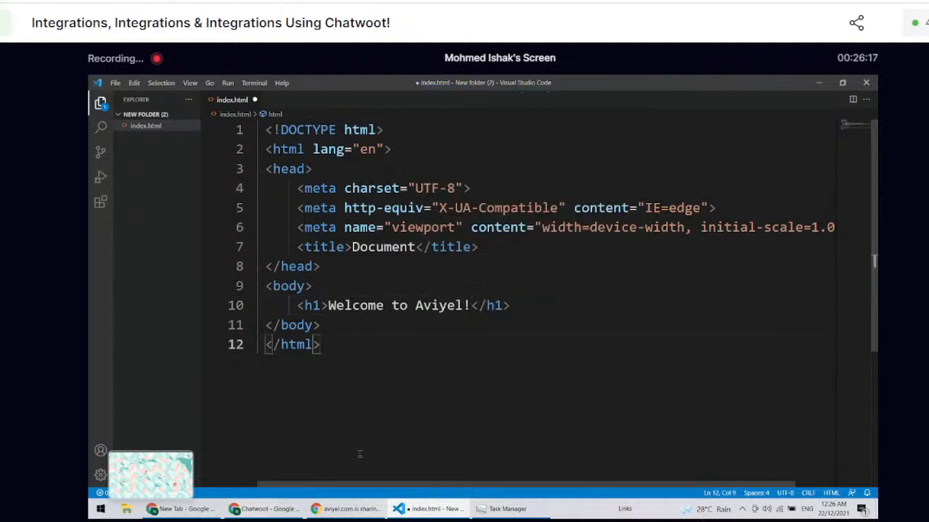
key(ctrl+s)
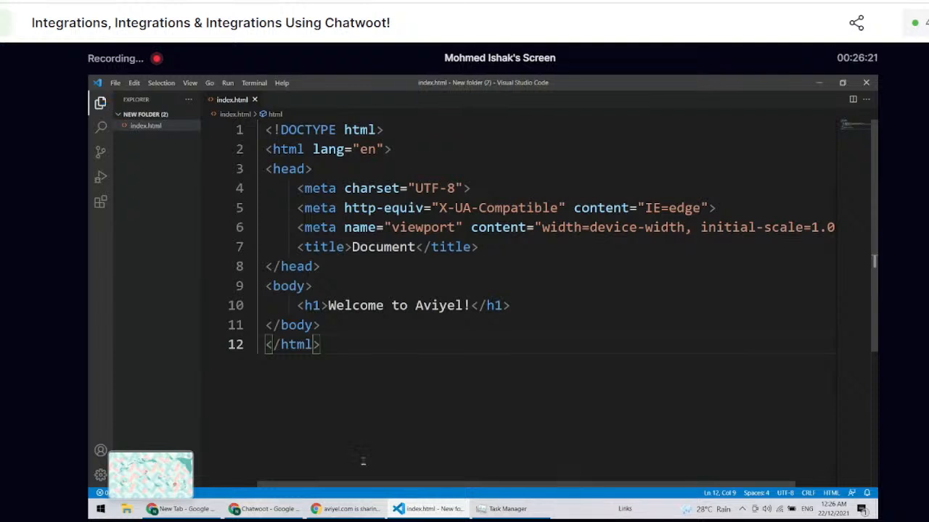
right_click(140, 128)
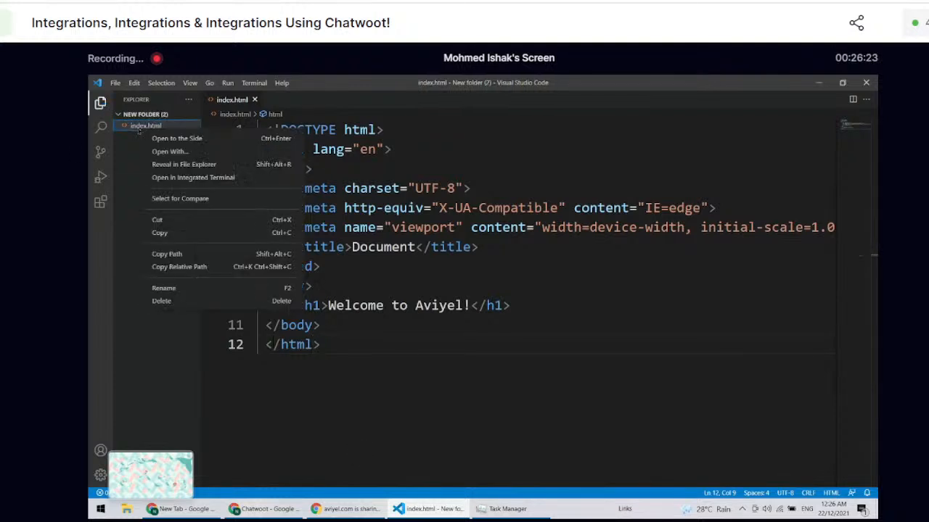
key(Escape)
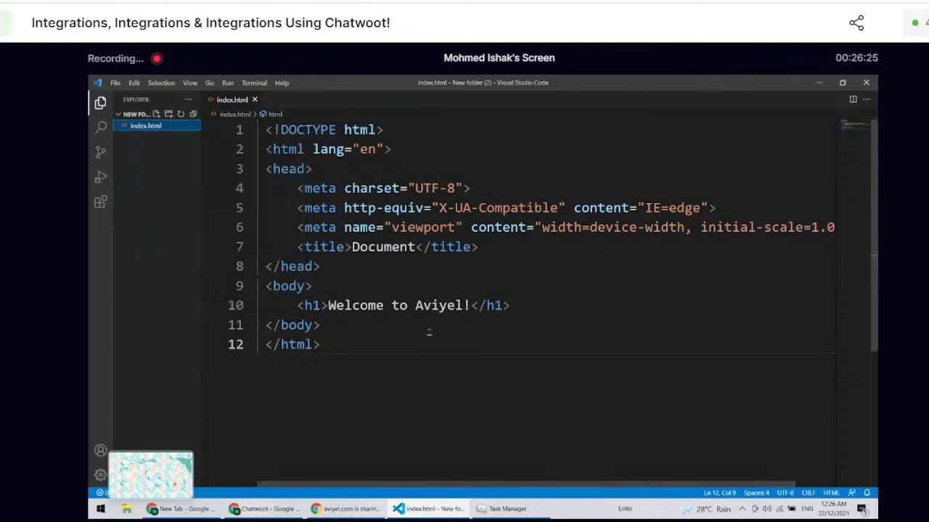
Step: Minimize the open windows to reach the desktop and close Task Manager
click(817, 82)
click(818, 82)
click(819, 82)
click(818, 83)
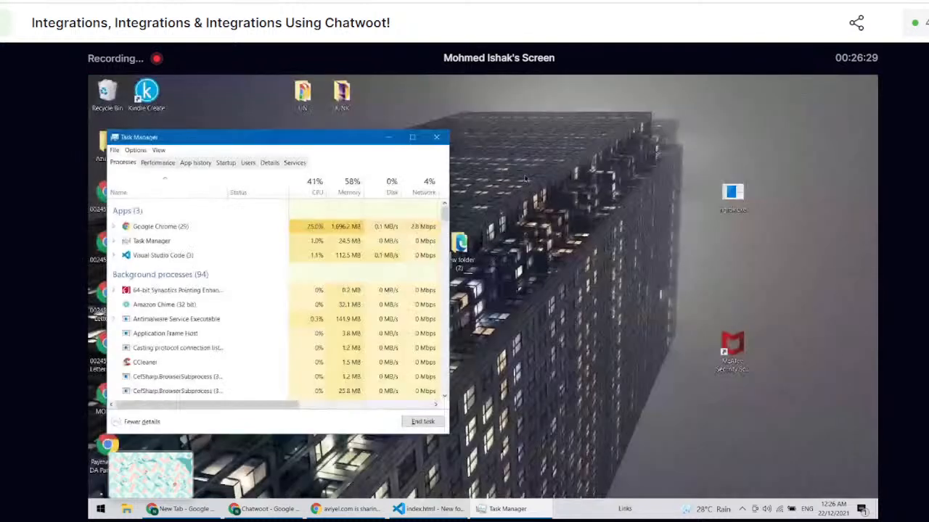
click(436, 137)
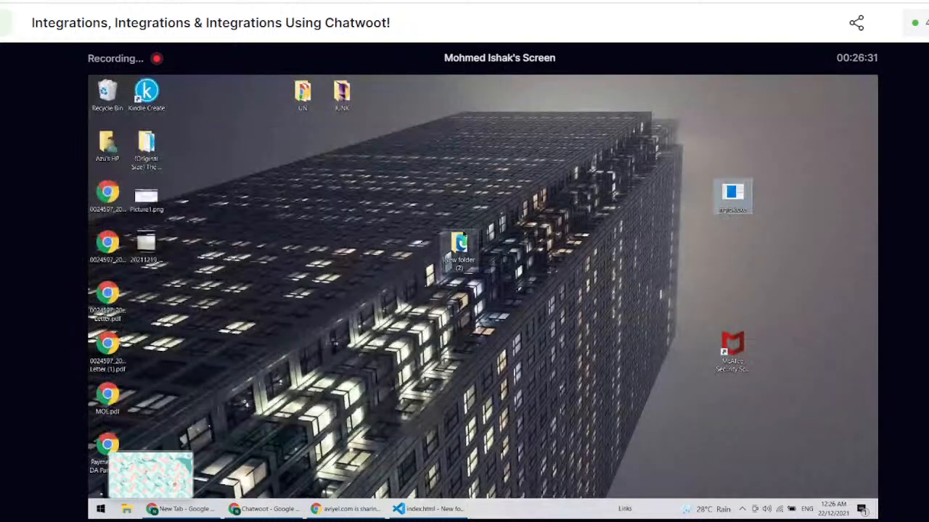
Step: Open the desktop folder "New folder (2)" and open its index.html file with Google Chrome
double_click(459, 250)
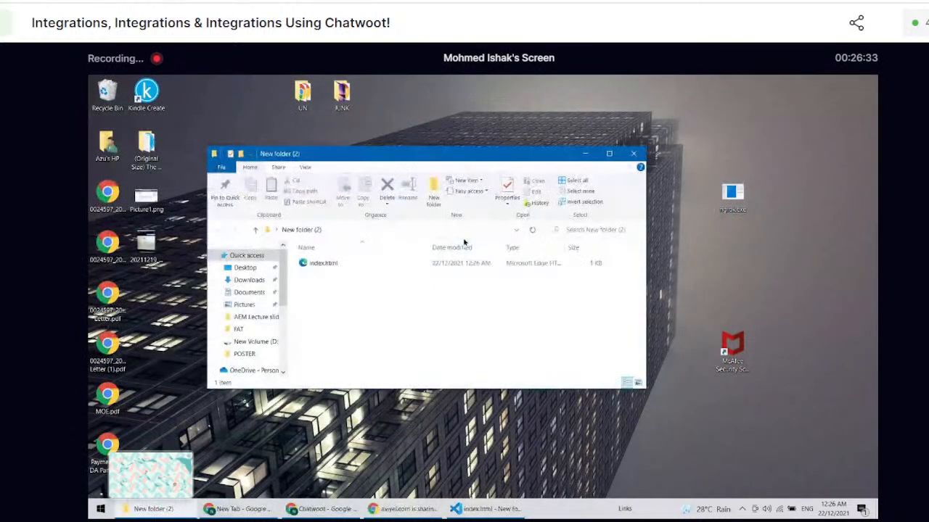
click(406, 269)
right_click(407, 268)
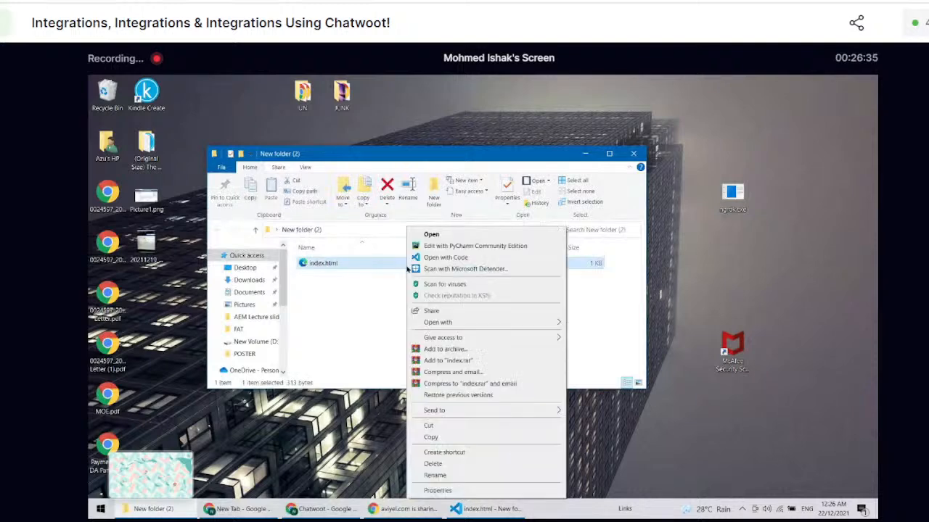
mouse_move(530, 323)
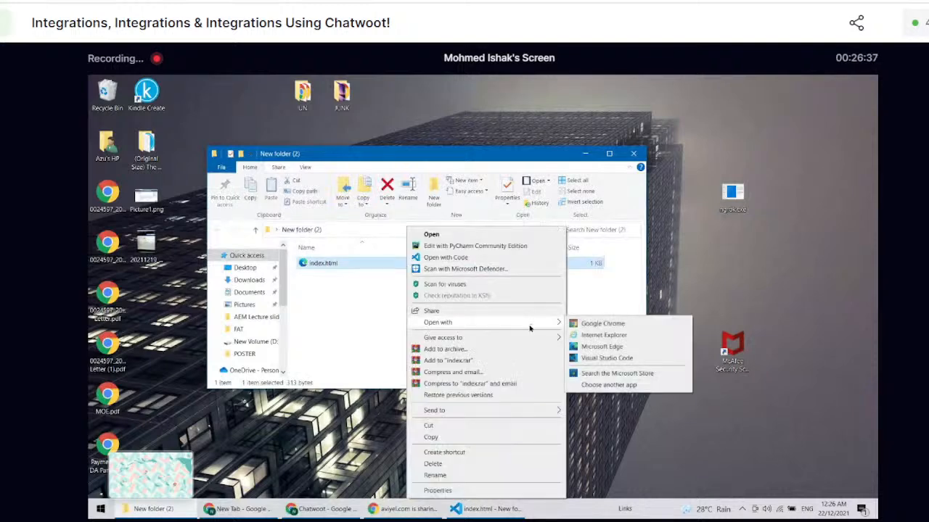
click(603, 321)
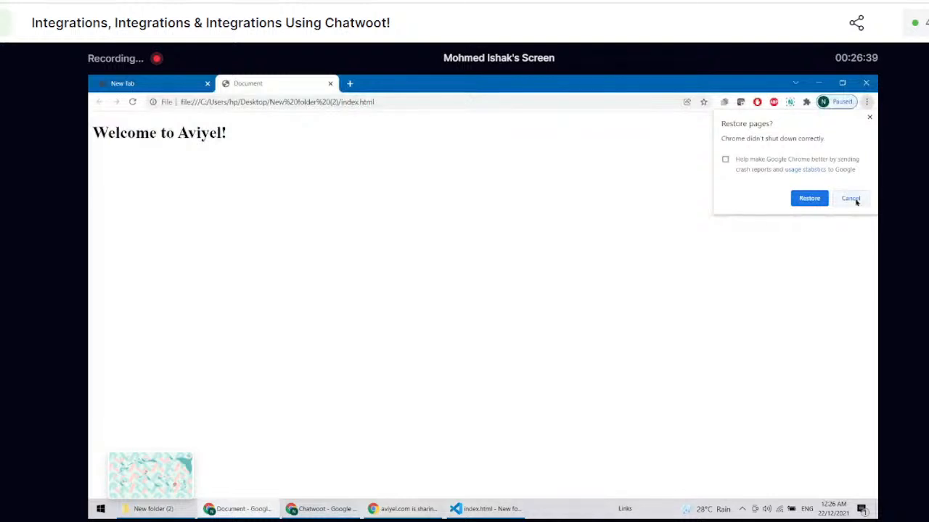
Step: Restore the previous Chrome pages and close every tab except the index.html one
click(827, 199)
click(311, 79)
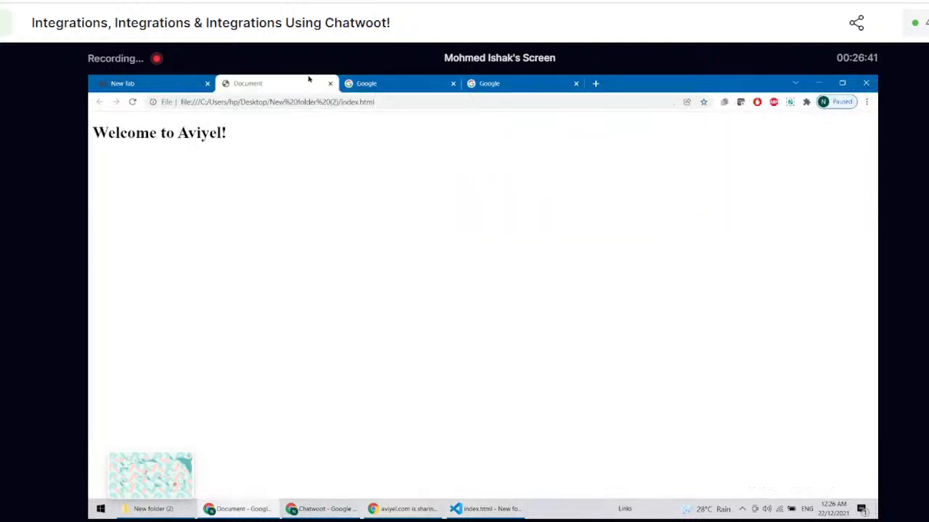
click(459, 87)
click(453, 83)
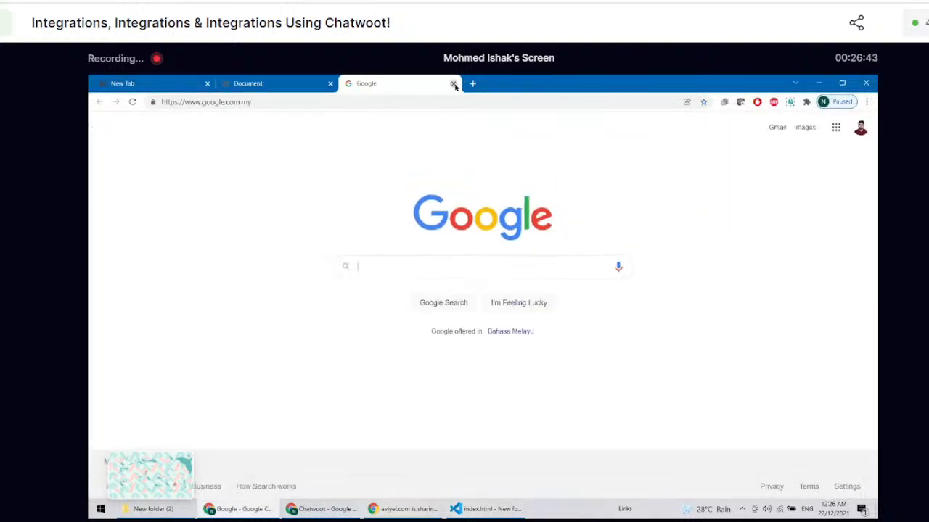
click(453, 83)
click(206, 83)
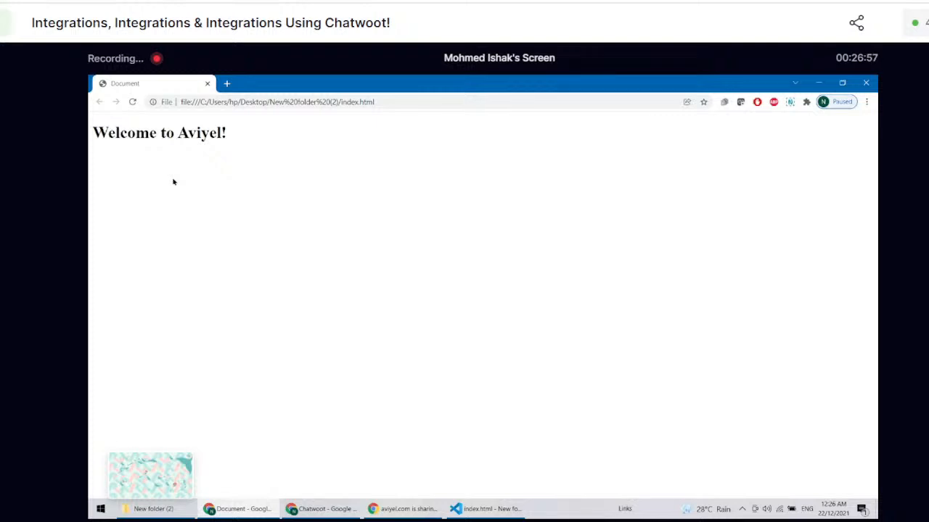
Step: Highlight the address of the opened index.html page to examine its local file path
click(263, 100)
double_click(264, 102)
click(263, 102)
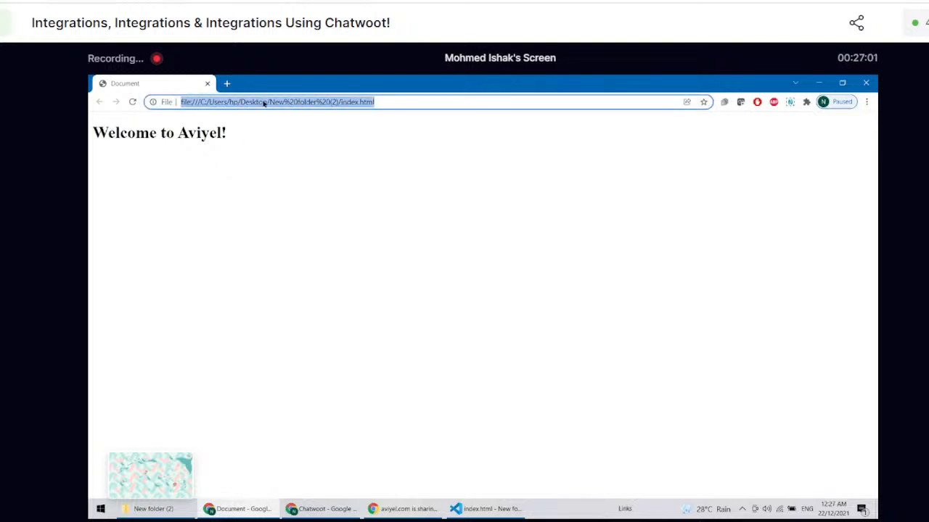
click(291, 102)
triple_click(289, 102)
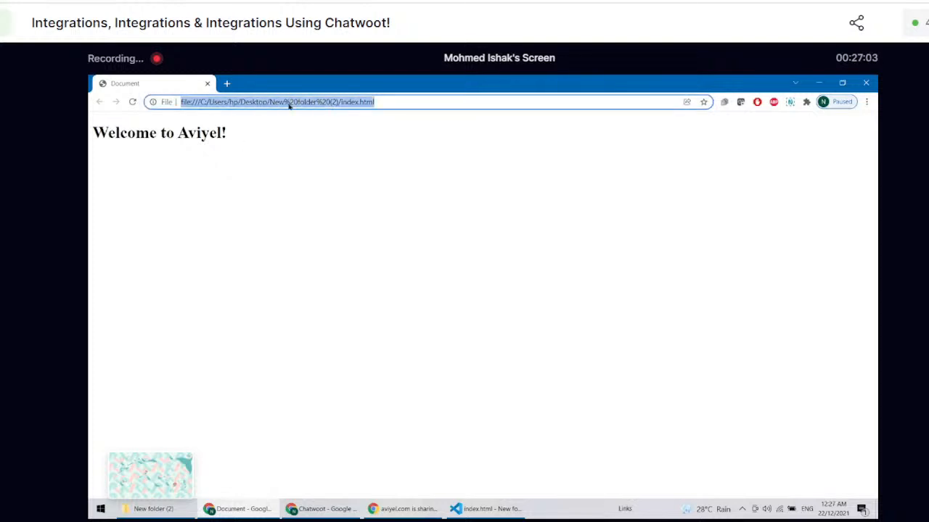
click(405, 293)
Step: Switch to Visual Studio Code, search the extensions for "live server" and install Live Server by Ritwick Dey
click(485, 508)
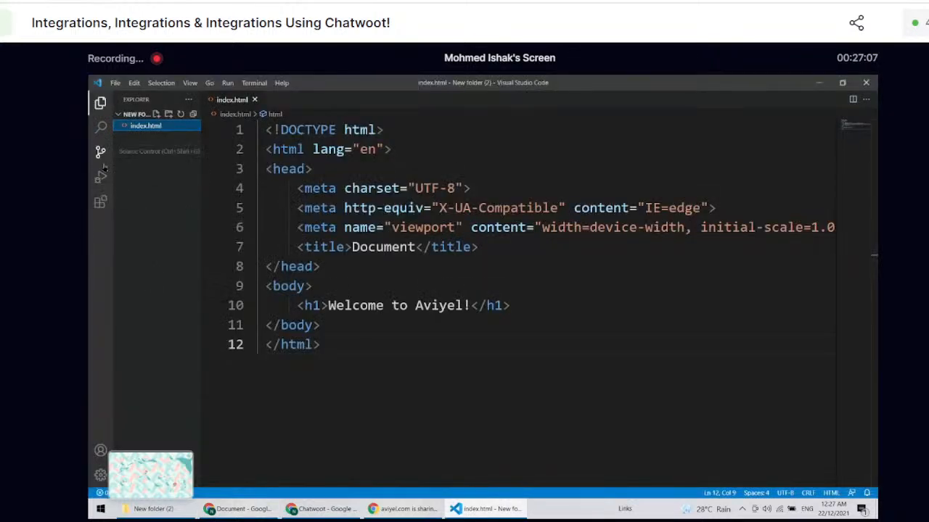
click(101, 203)
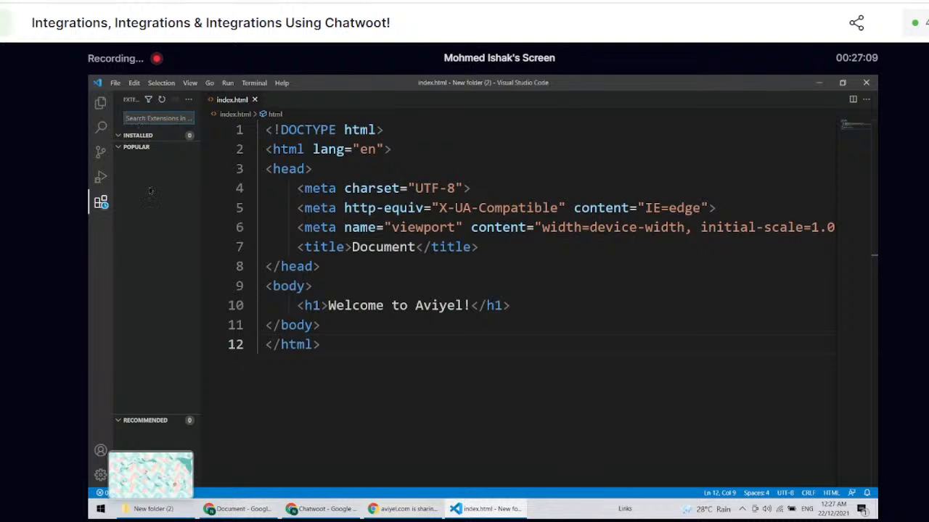
text(rver)
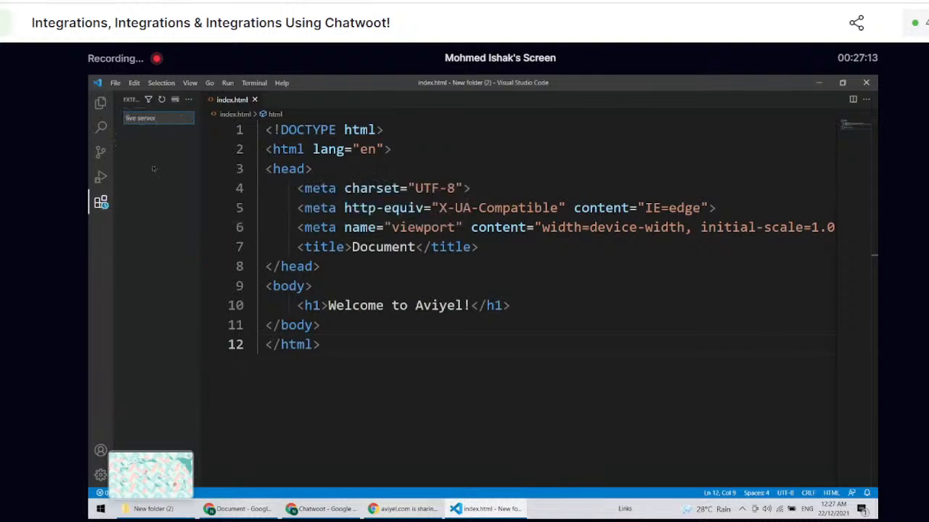
click(163, 158)
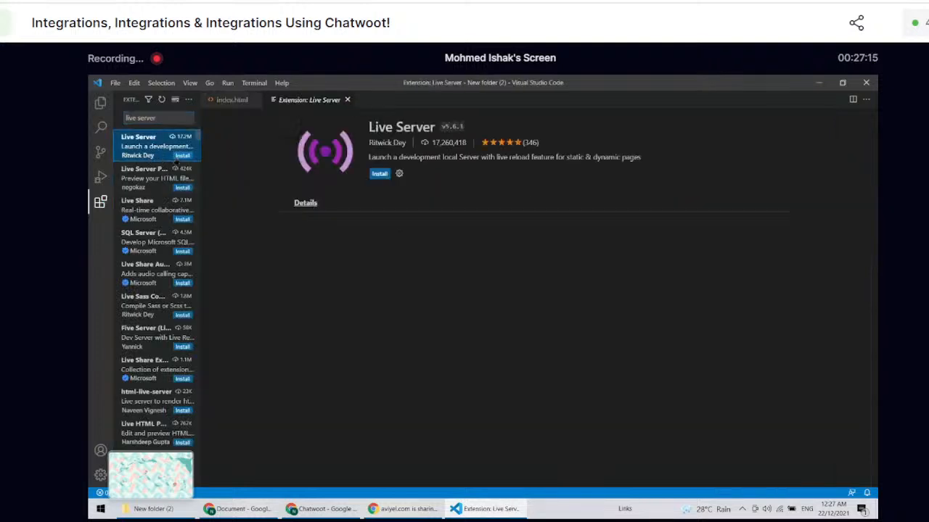
click(182, 155)
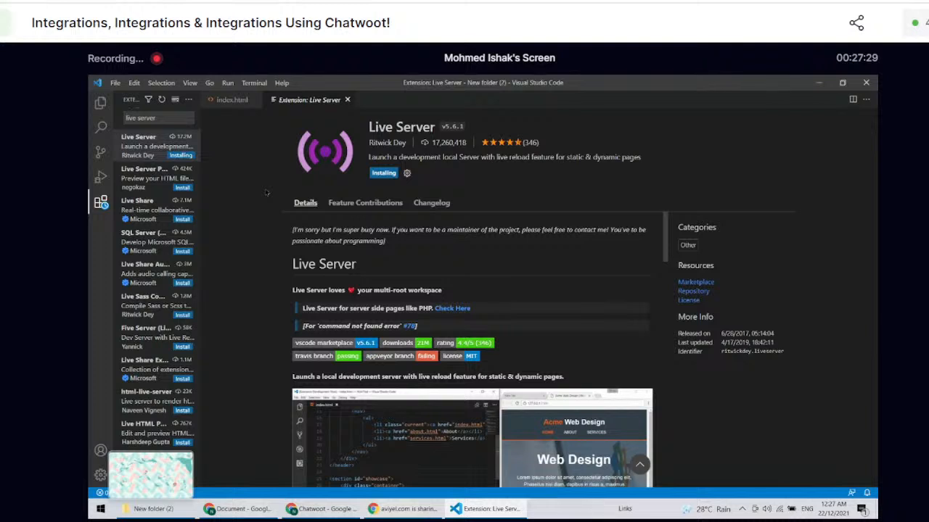
Step: Try to open index.html with Live Server and dismiss the extension's notification
click(233, 100)
right_click(574, 406)
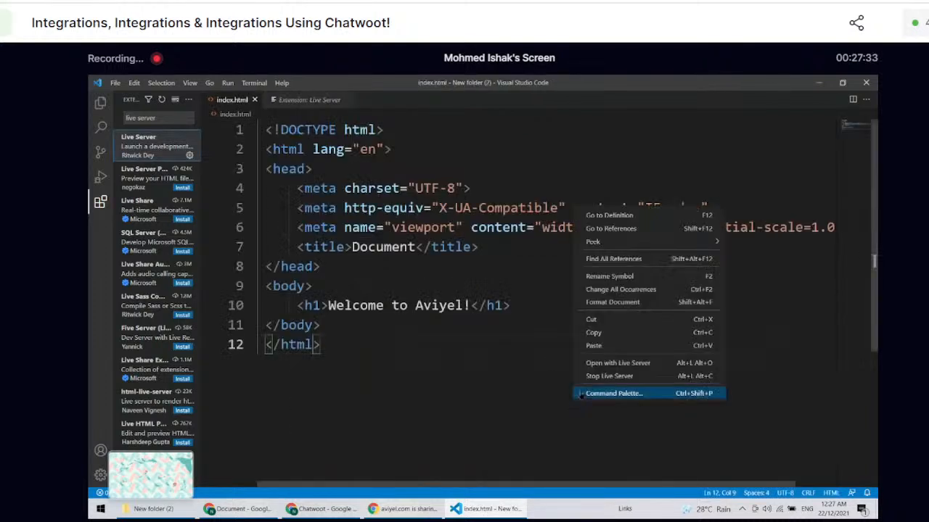
click(586, 363)
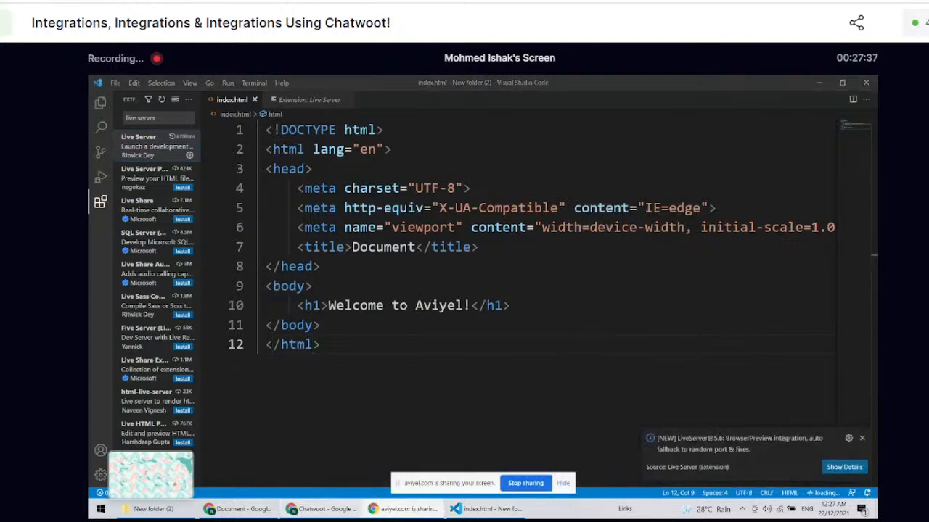
click(321, 510)
click(486, 509)
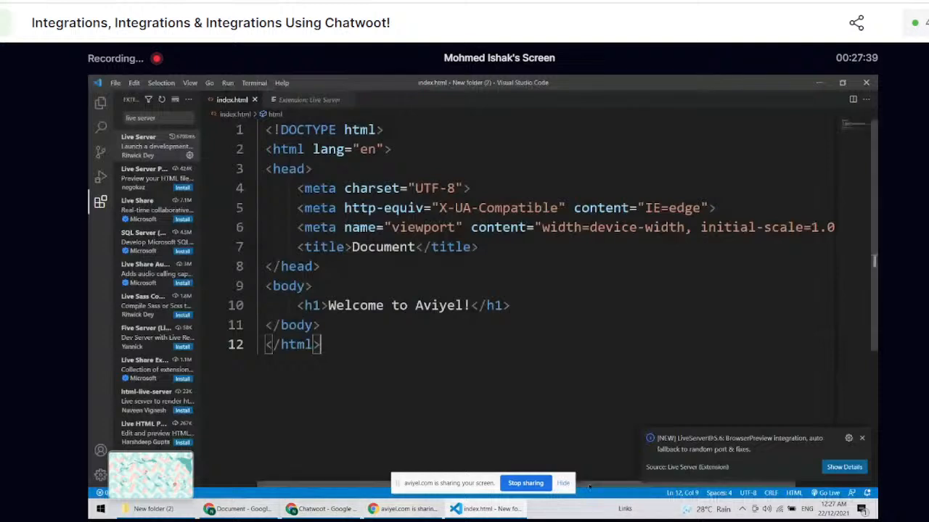
click(861, 438)
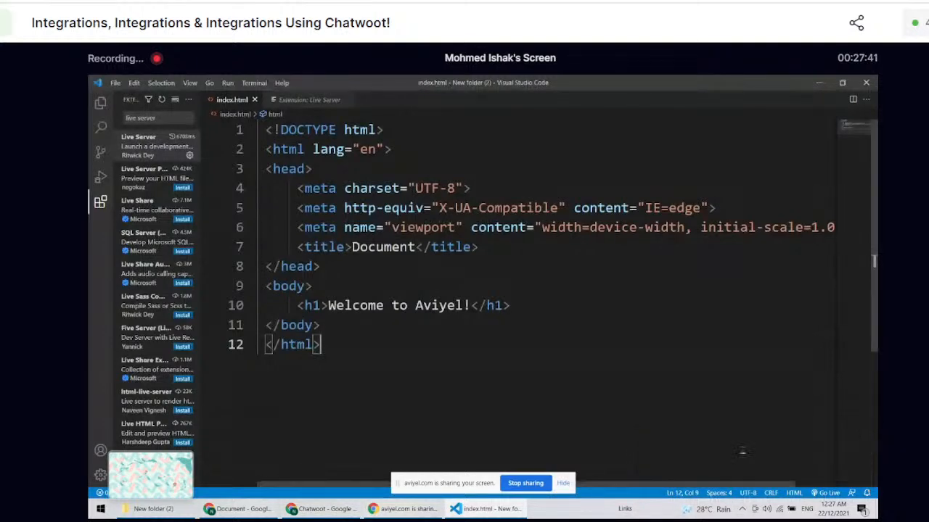
Step: Check the Chatwoot browser window for the page served by Live Server
click(423, 509)
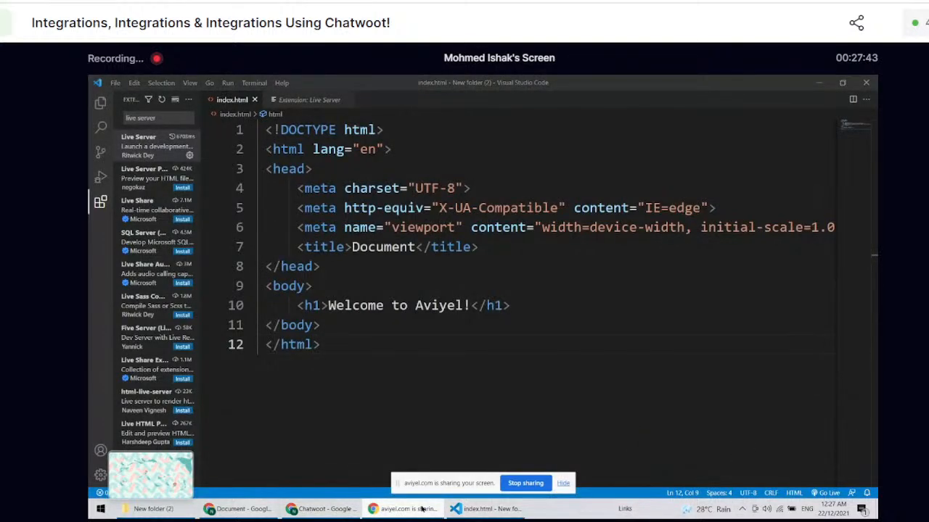
click(345, 510)
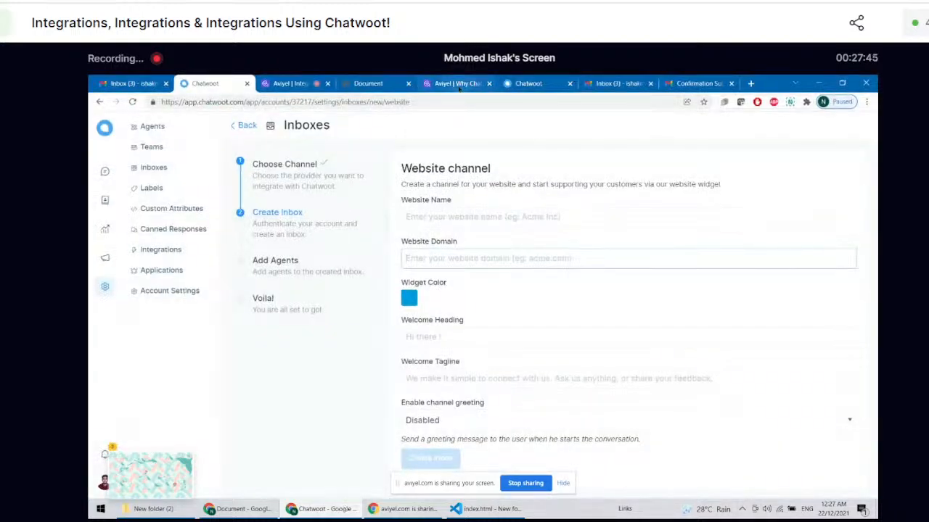
click(418, 512)
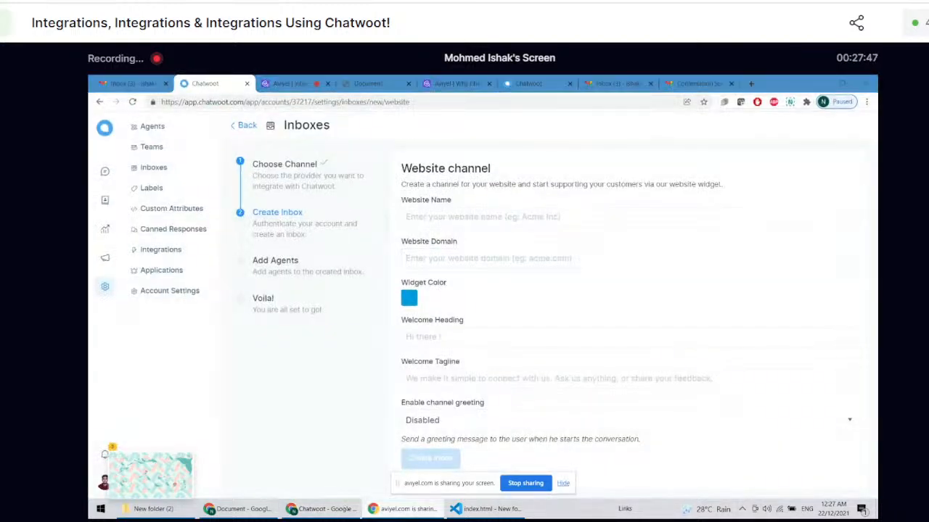
Step: Return to Visual Studio Code, open index.html with Live Server and allow its firewall access on private networks
click(454, 509)
right_click(460, 181)
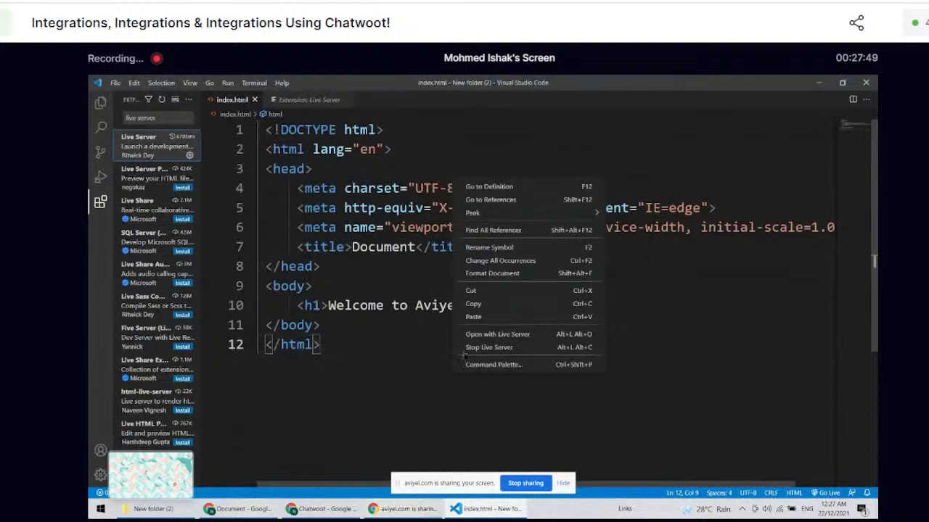
click(480, 334)
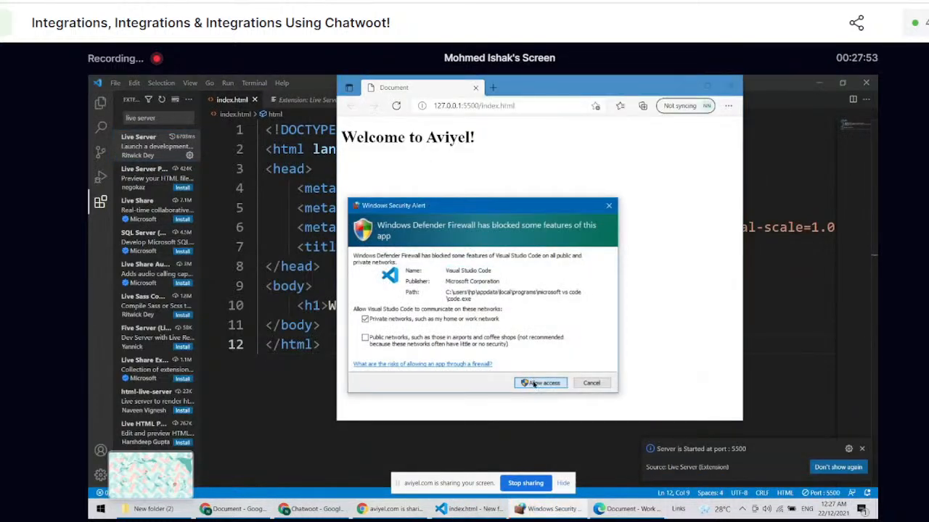
click(533, 383)
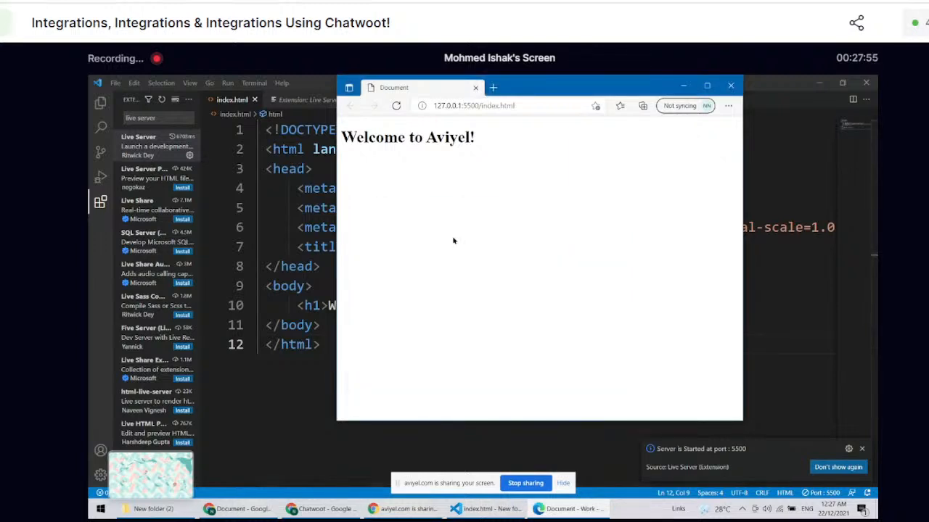
Step: Maximize the browser window with the served page, zoom it to 150% and examine its local server address
click(706, 85)
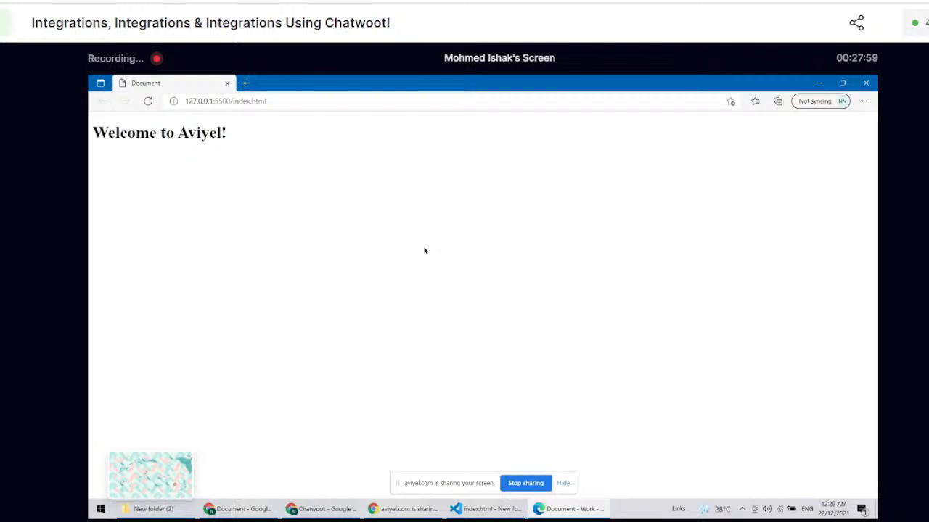
key(ctrl+plus)
key(ctrl+plus)
key(ctrl+plus)
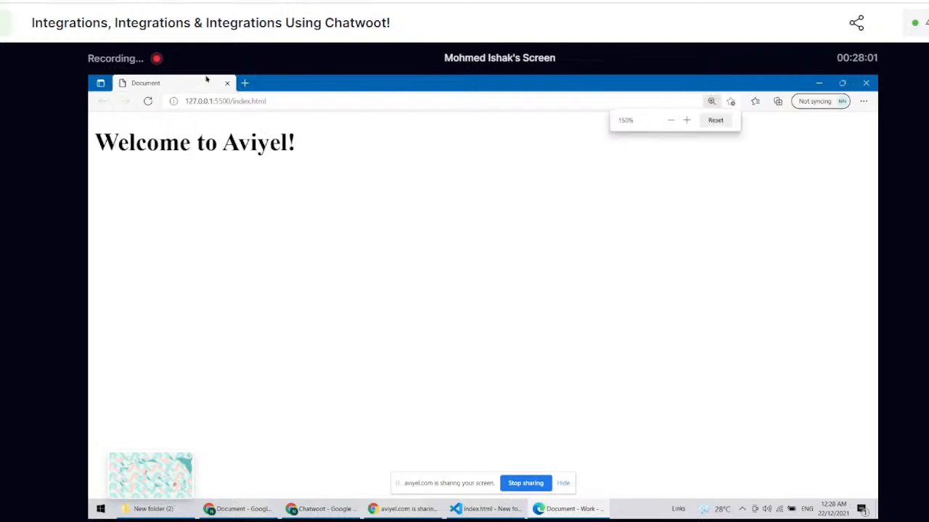
click(221, 102)
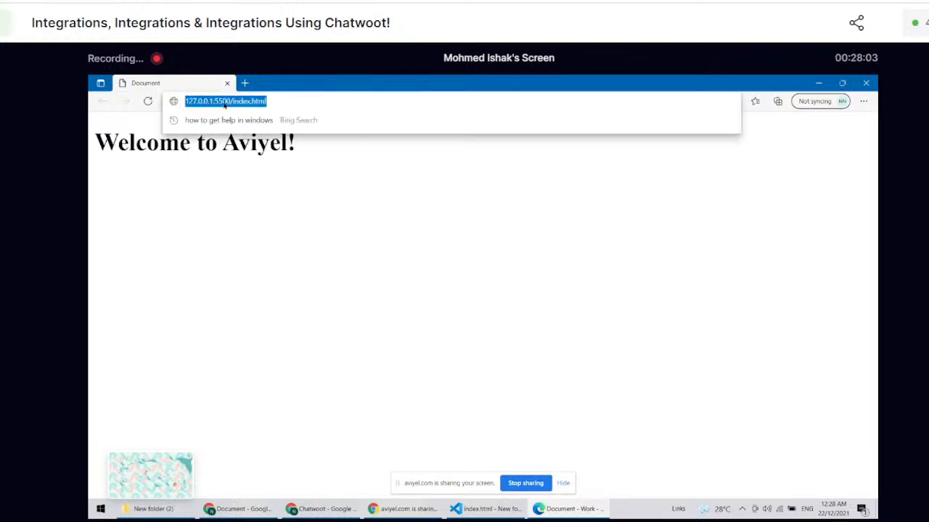
click(281, 259)
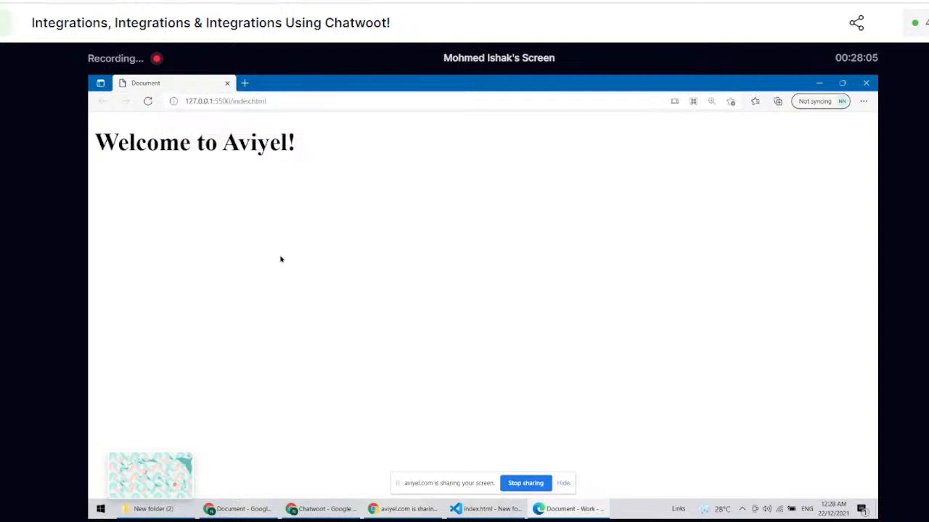
Step: Switch to the Chatwoot browser window and check the email inbox conversation and the Website channel form
click(404, 510)
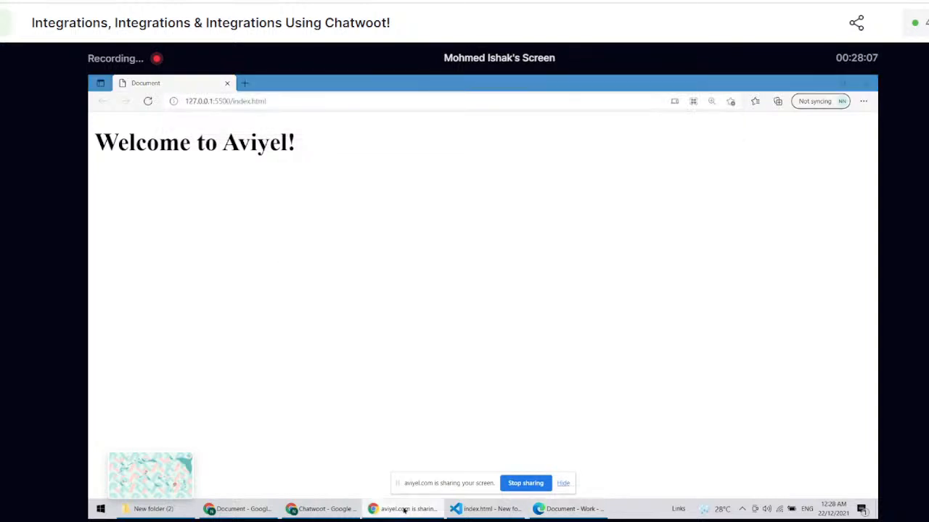
click(347, 510)
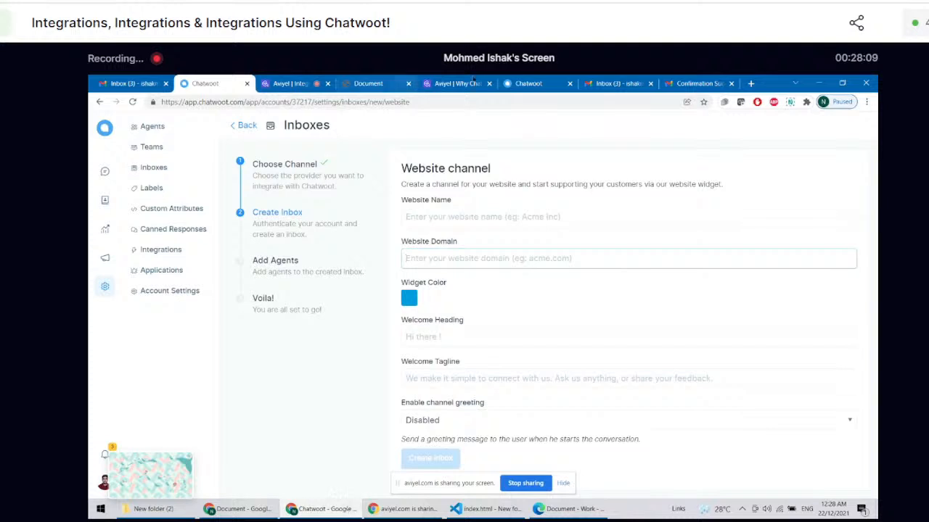
click(526, 82)
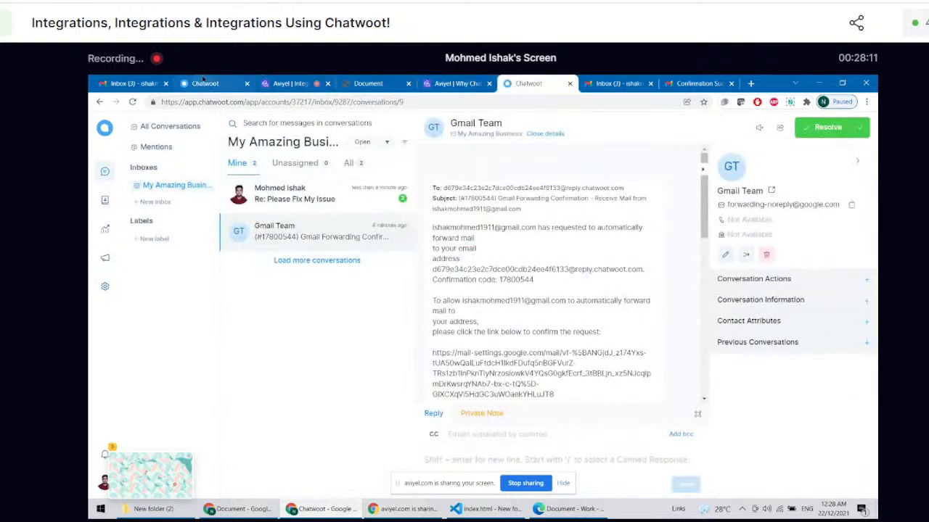
click(203, 82)
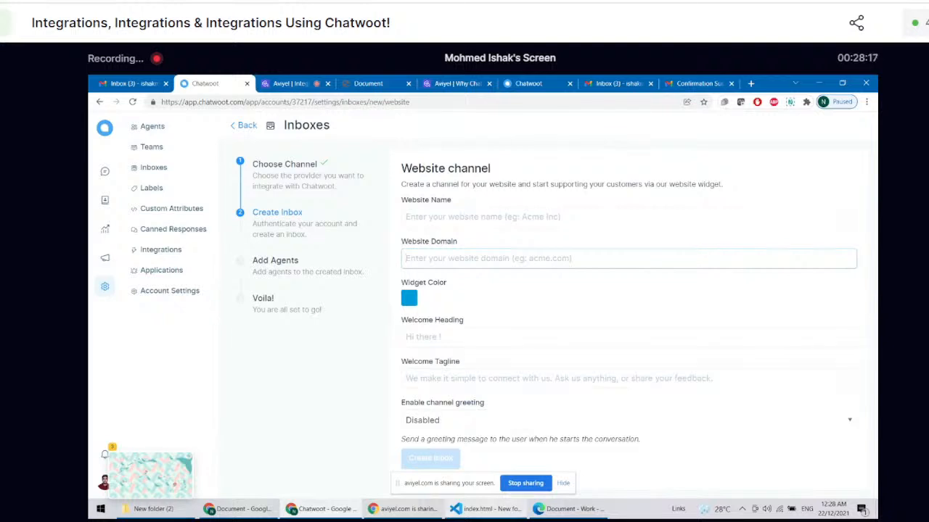
Step: Select the served page's address in the Edge window and return to the Chatwoot Website channel form
click(545, 511)
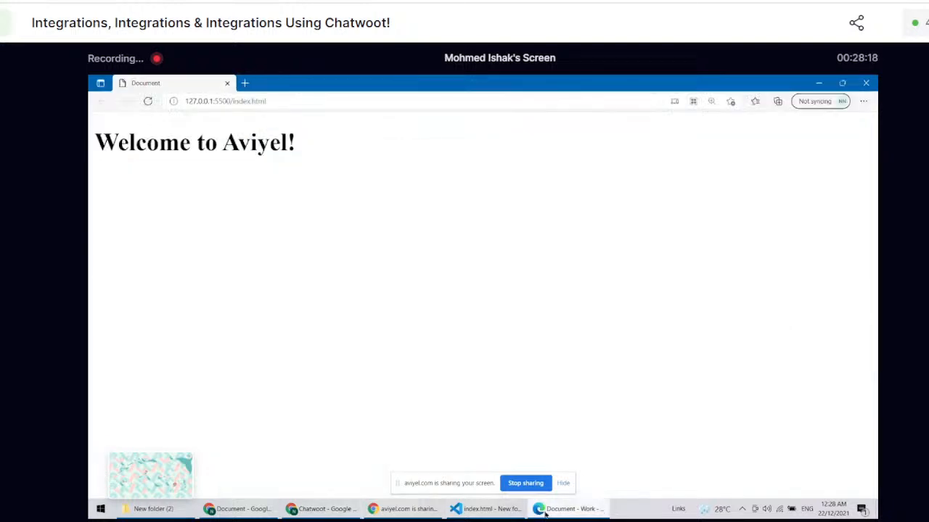
click(286, 100)
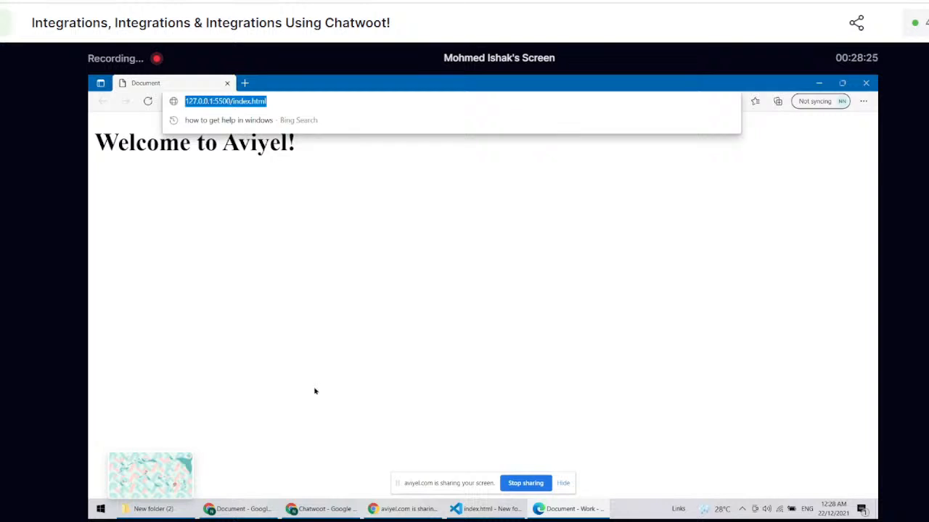
click(375, 510)
click(327, 510)
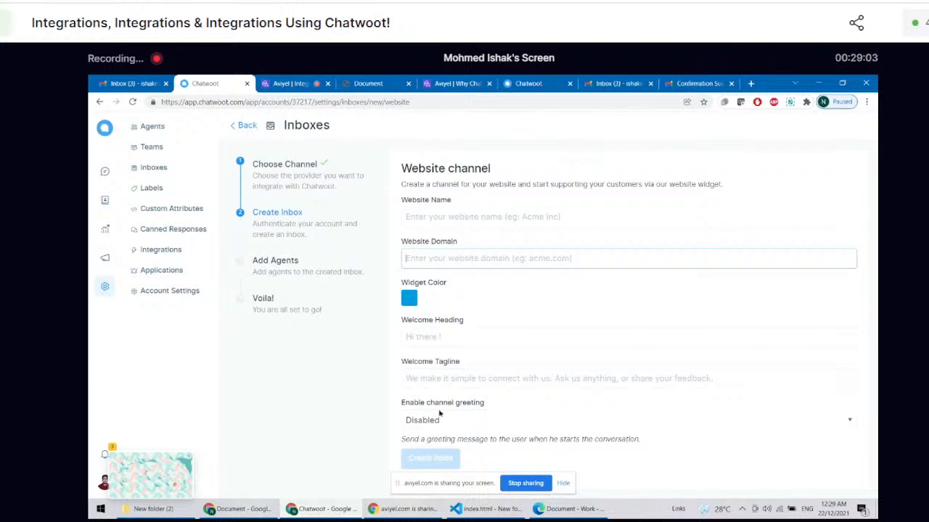
click(380, 507)
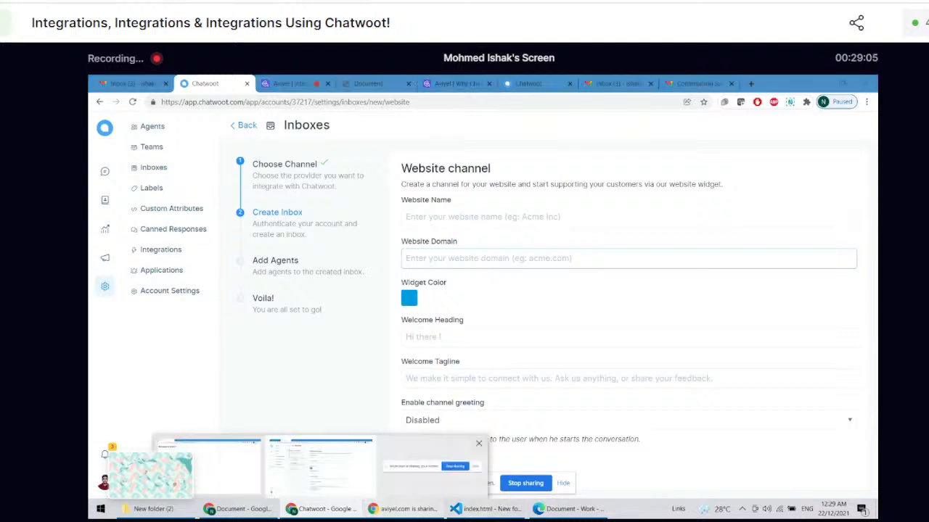
Step: Switch to the Chrome window showing index.html from its local file path and examine the page heading
click(261, 513)
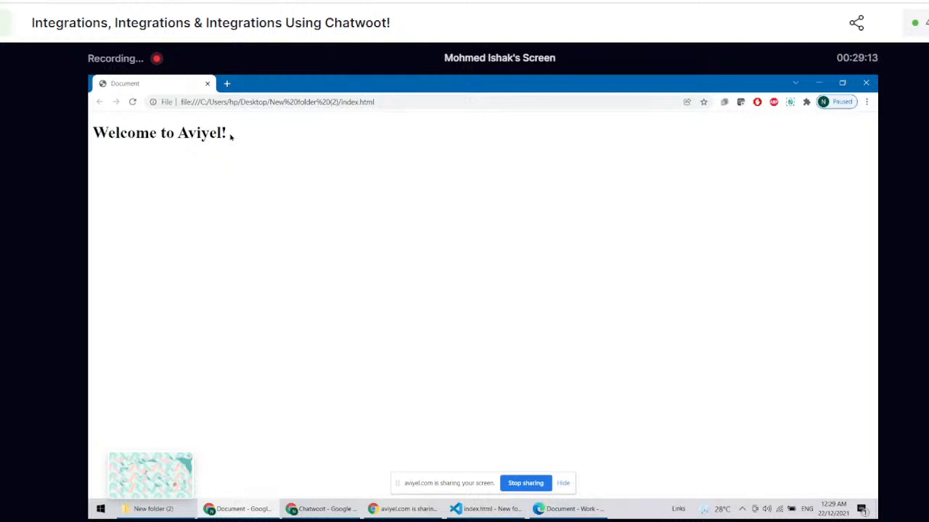
drag(232, 136, 90, 146)
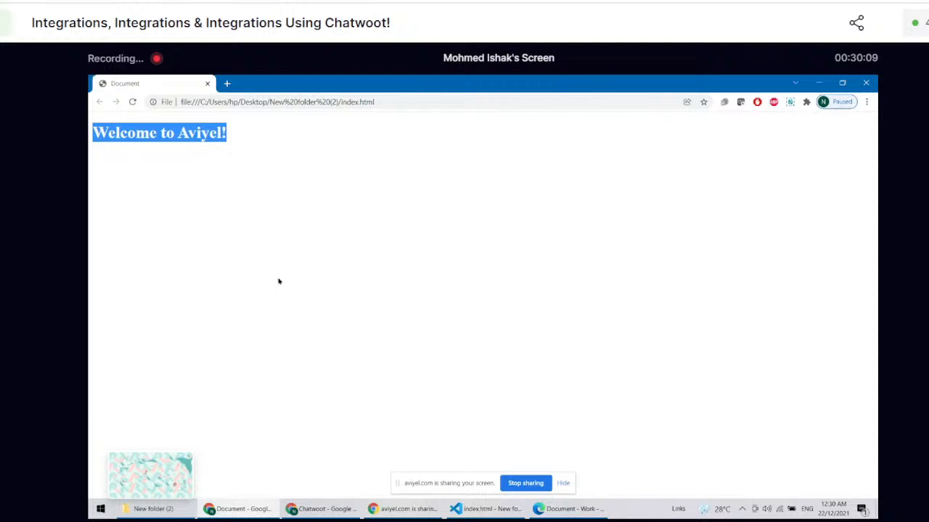
mouse_move(256, 516)
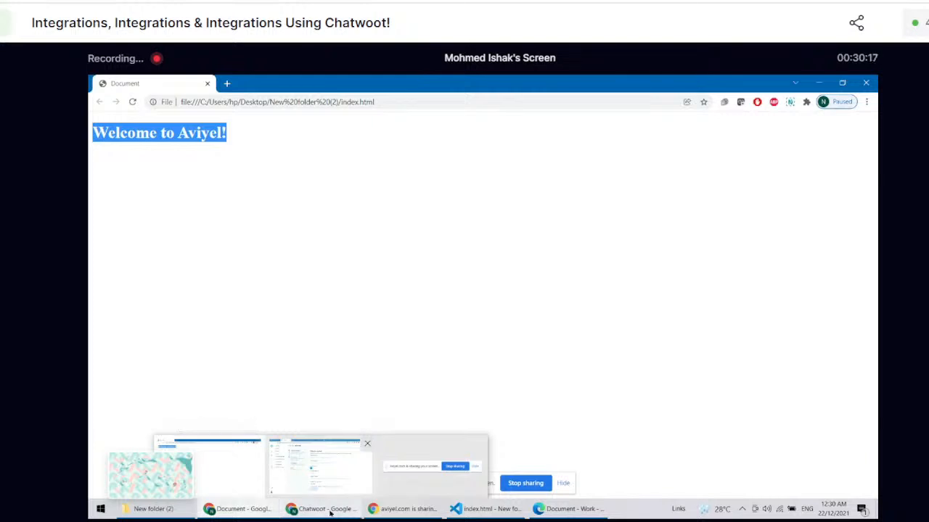
click(271, 171)
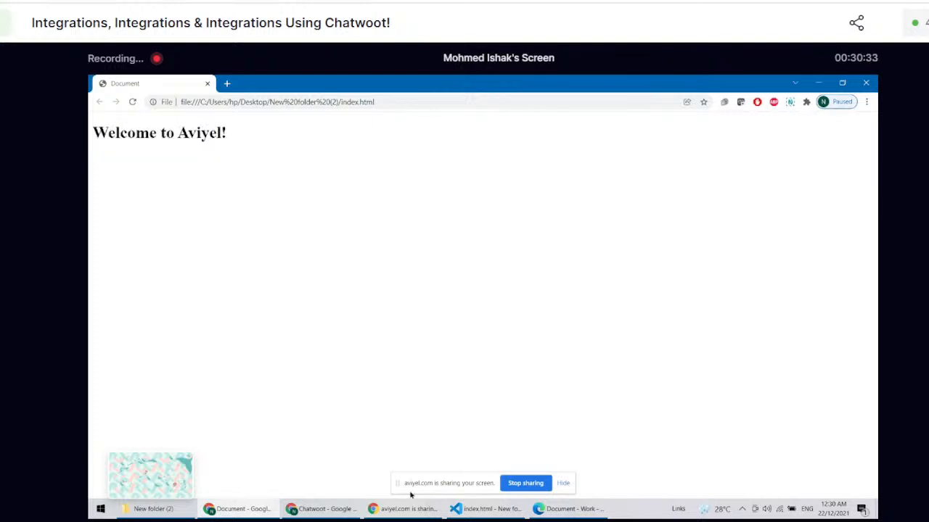
Step: Close the separate Chrome window that shows index.html from its local file path
click(387, 509)
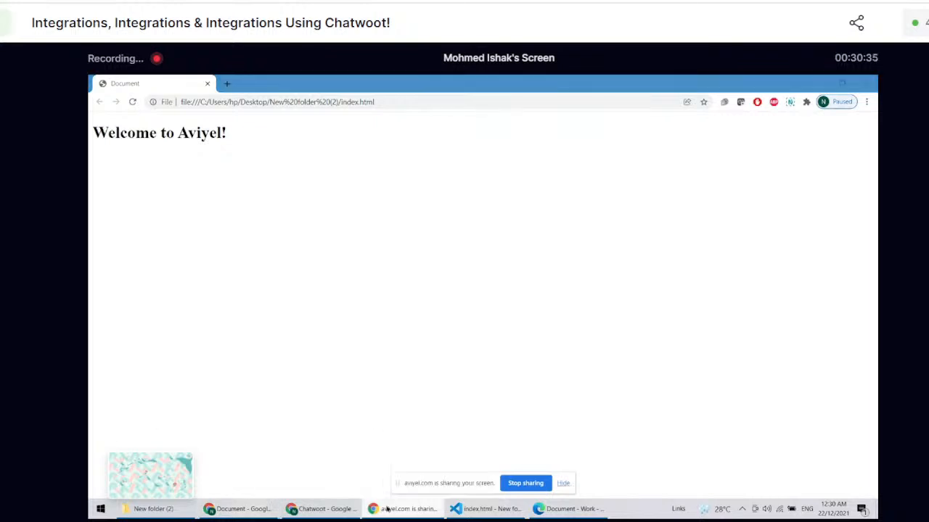
click(323, 510)
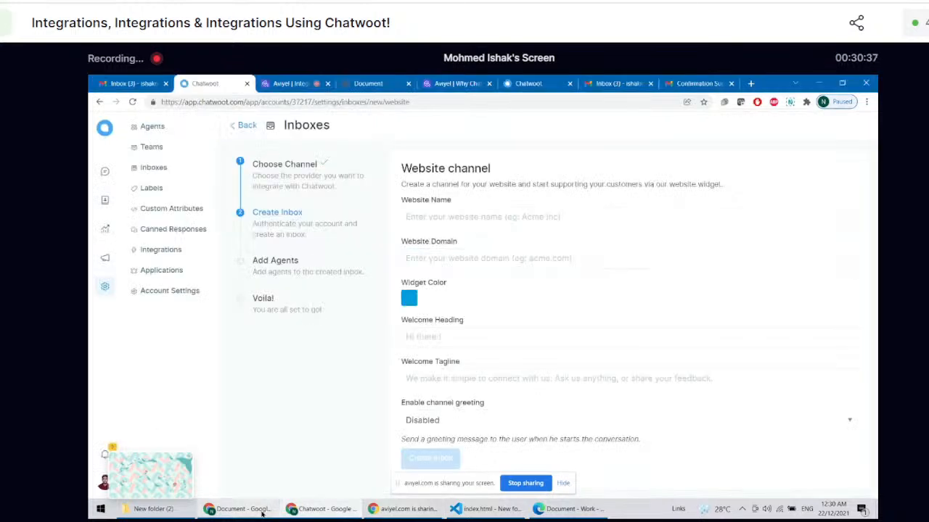
click(239, 509)
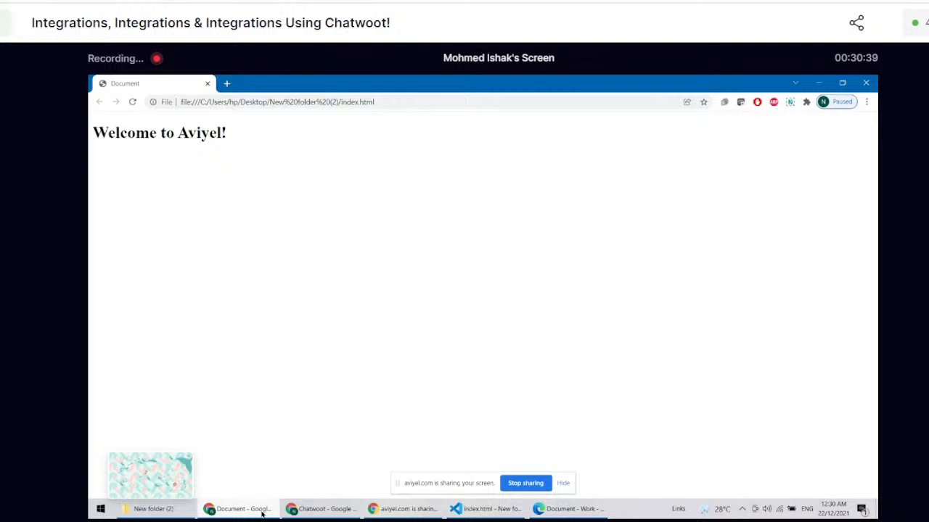
click(865, 82)
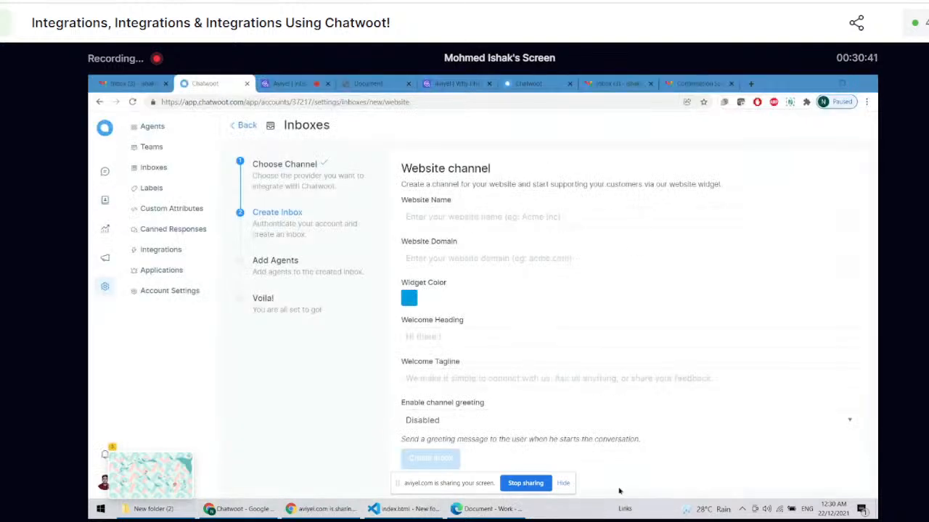
click(521, 514)
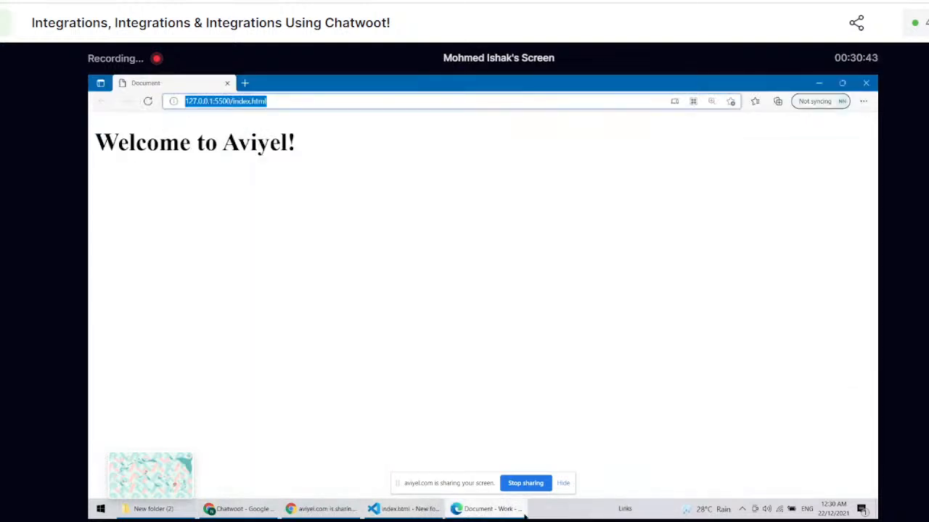
click(361, 97)
drag(361, 88, 365, 93)
triple_click(462, 109)
key(ctrl+c)
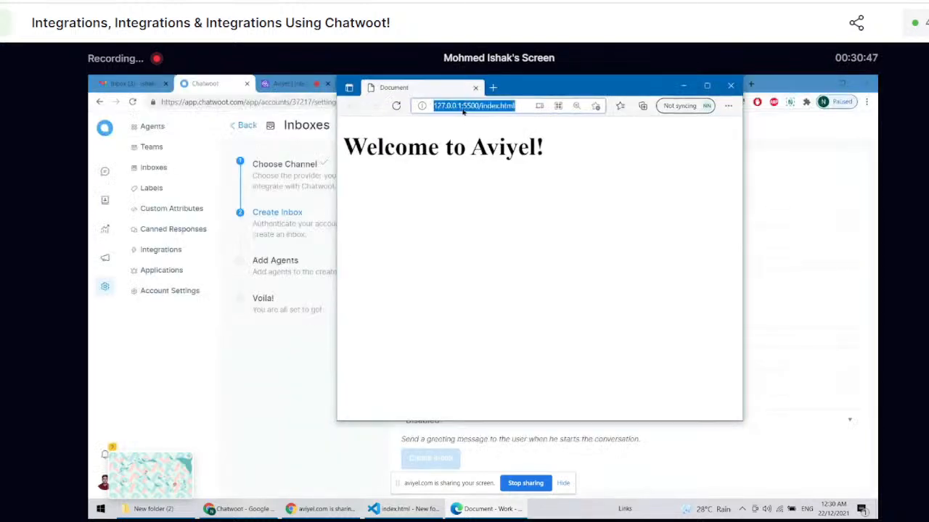
click(732, 86)
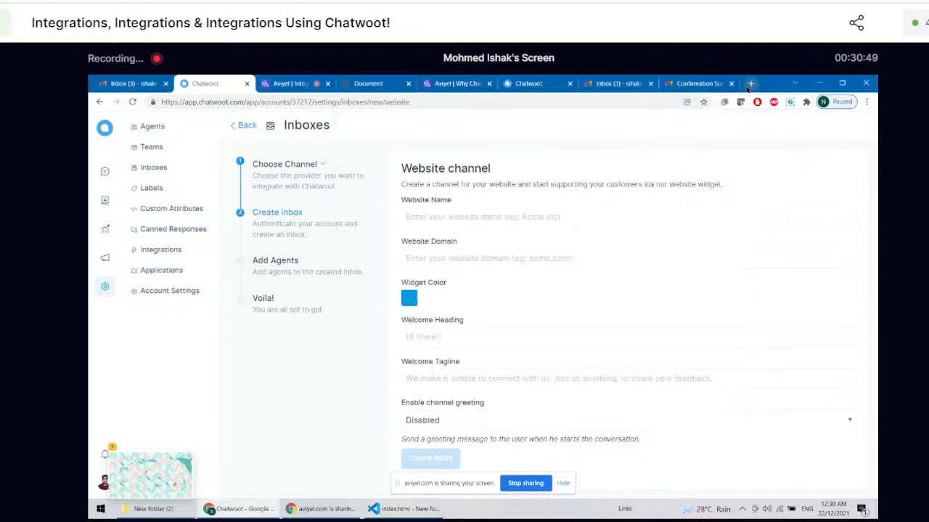
click(750, 84)
key(ctrl+v)
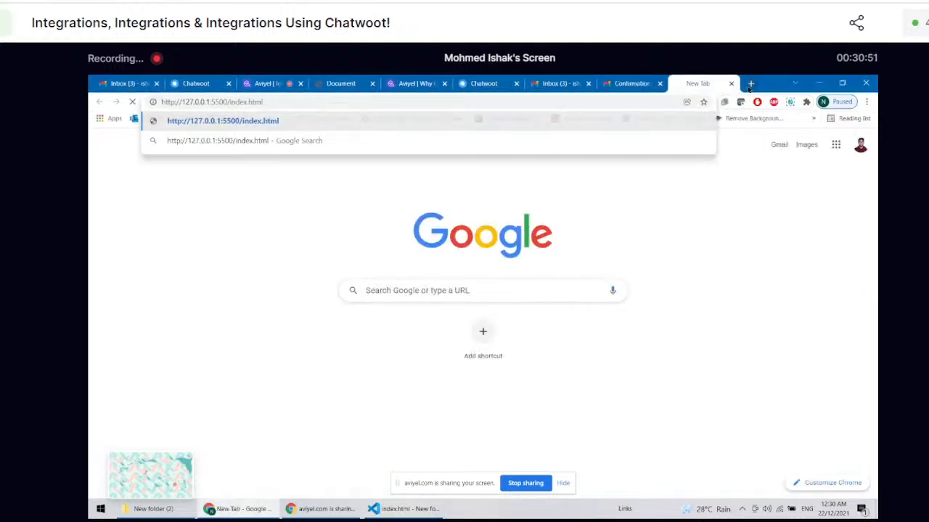
key(Return)
Step: Search Google for ngrok in a new tab, look over the results and close that tab
click(750, 84)
text(ngrok)
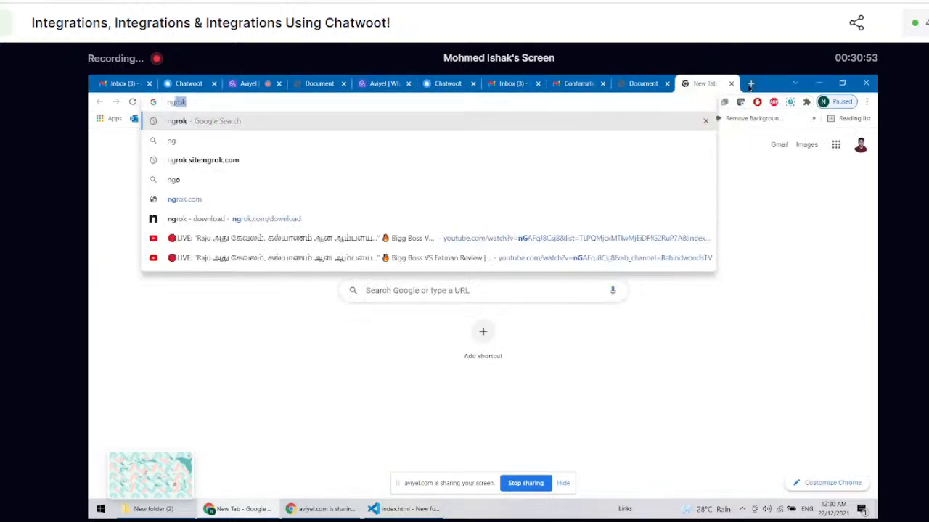
key(Return)
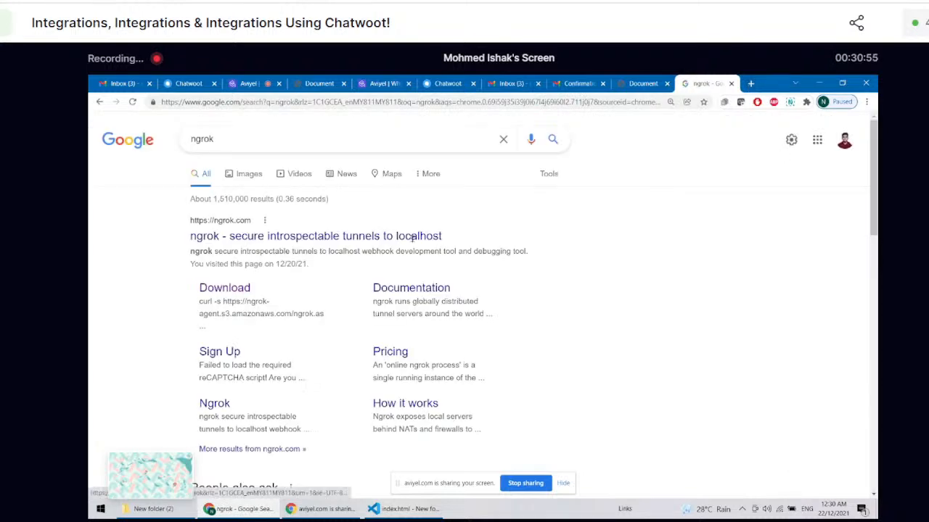
click(730, 84)
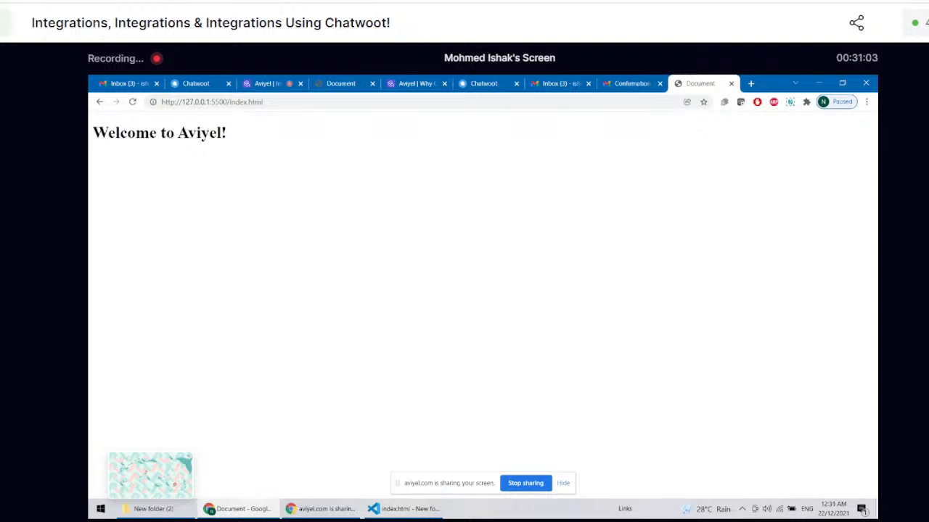
Step: Show the desktop, launch ngrok.exe from it and maximize its terminal window
key(super+d)
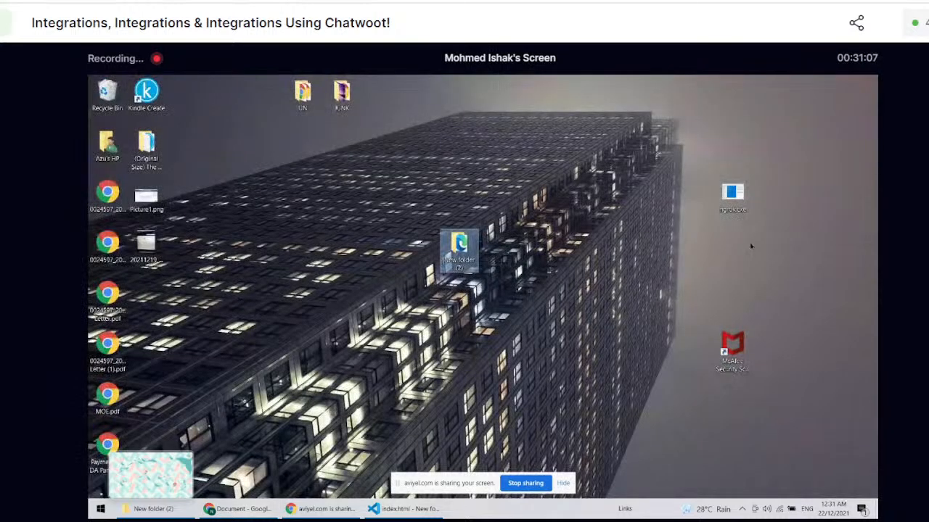
click(732, 199)
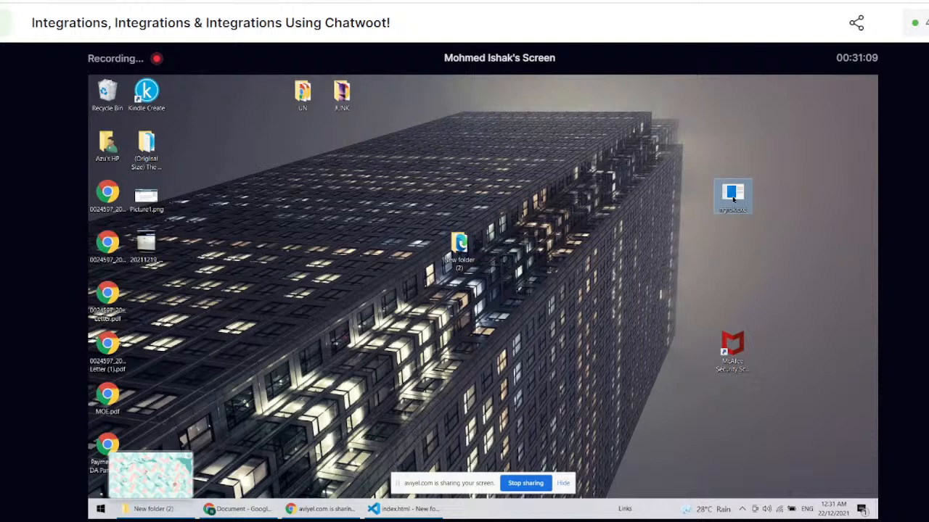
double_click(733, 199)
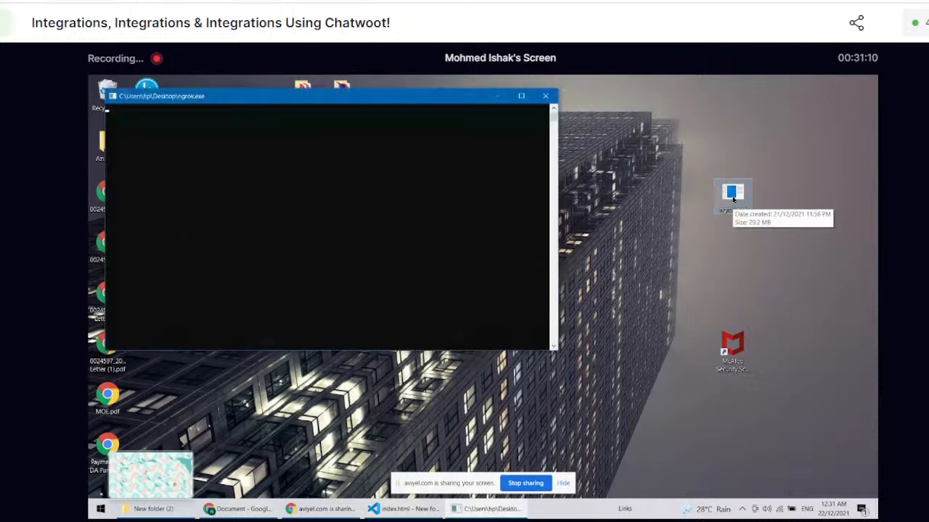
click(521, 96)
Step: Enlarge the terminal text and start an HTTP tunnel to port 5500 with the command "ngrok.exe http 5500"
scroll(437, 103, up, 1)
scroll(312, 312, down, 3)
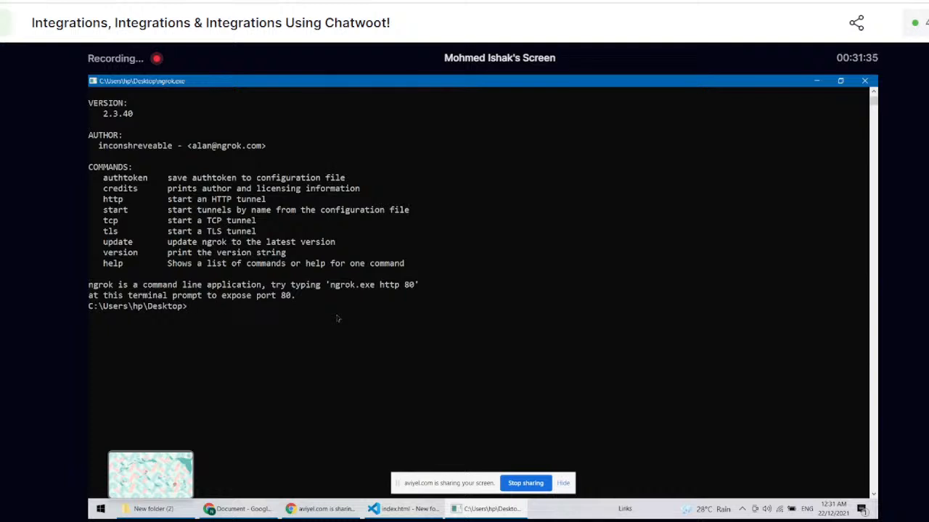
scroll(338, 320, up, 3)
text(ngrok.exe )
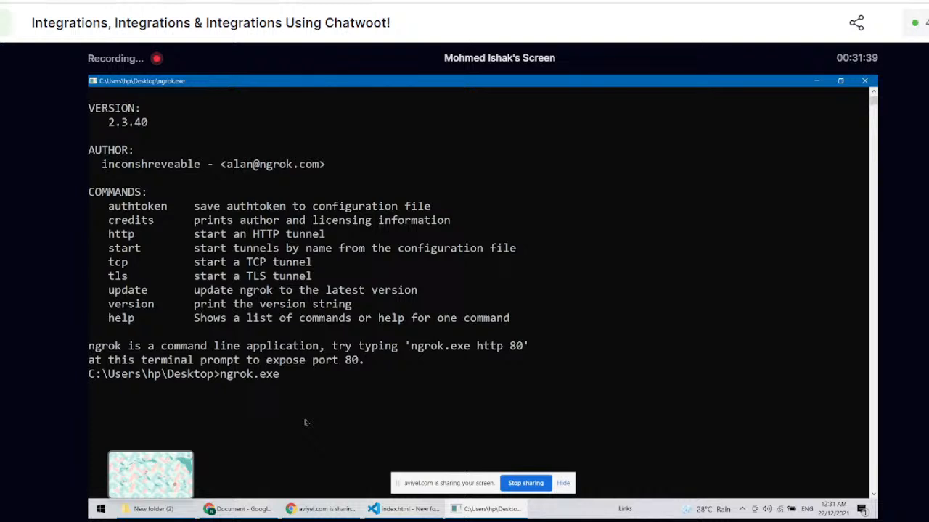
text(http 5500)
key(Return)
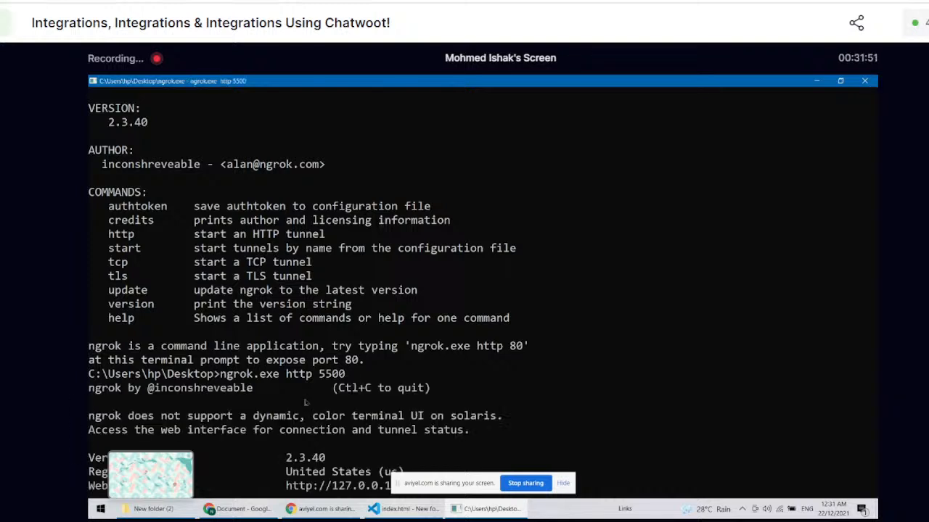
Step: Reduce the terminal text size and examine the ngrok session output for its web interface address
scroll(306, 402, up, 6)
click(433, 358)
scroll(435, 370, down, 2)
click(434, 368)
right_click(434, 376)
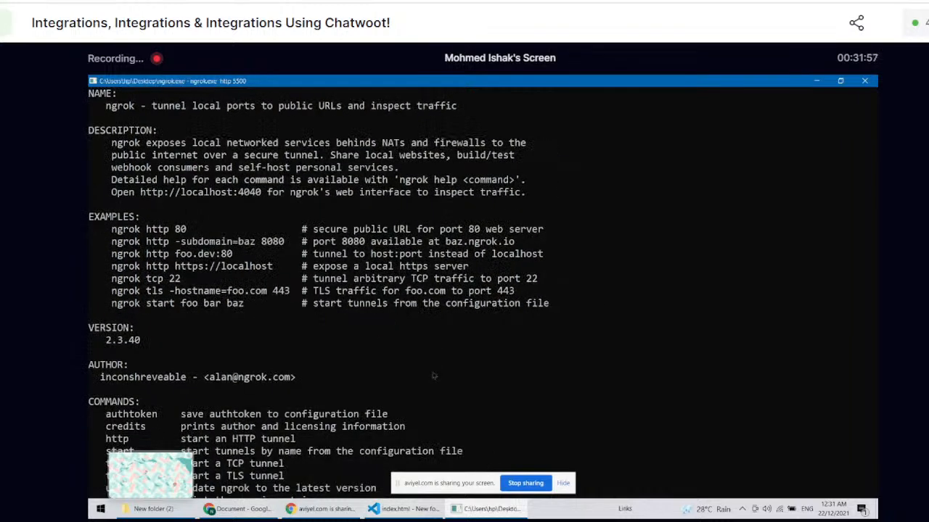
scroll(434, 376, down, 3)
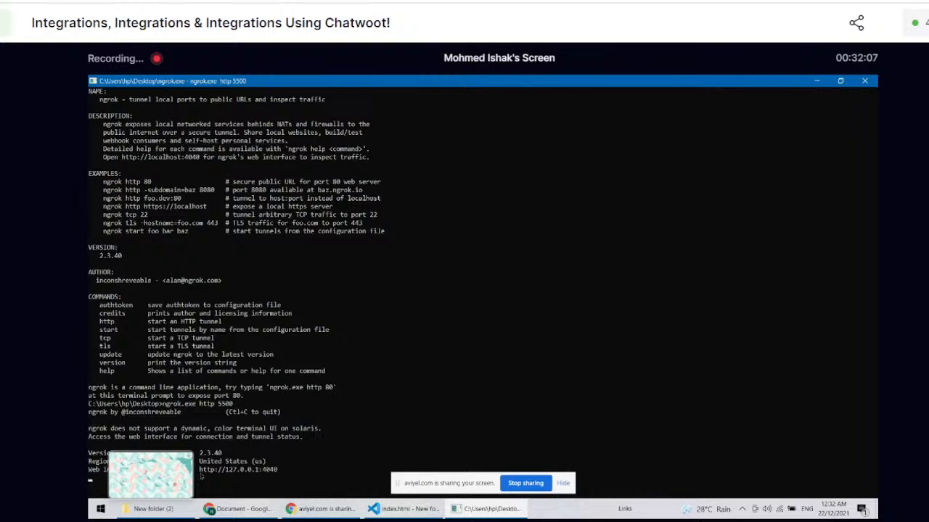
drag(201, 471, 281, 473)
right_click(282, 472)
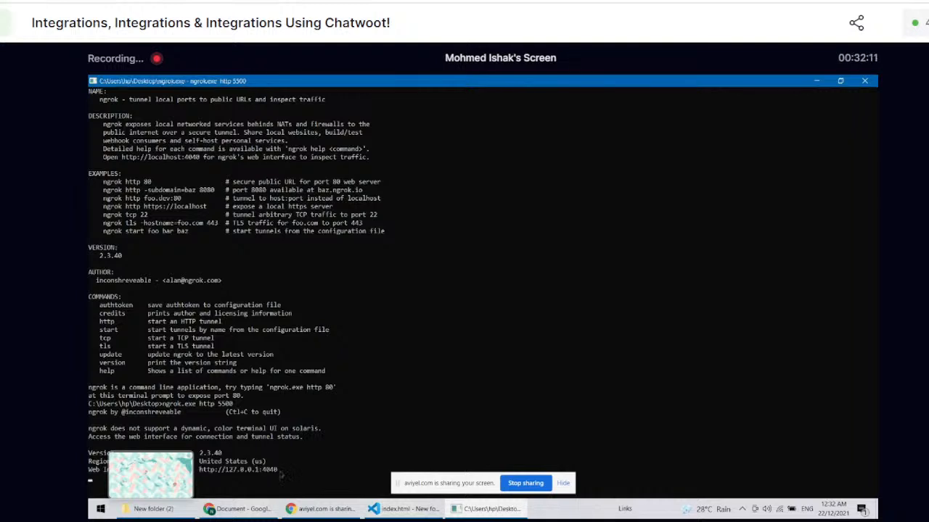
click(323, 509)
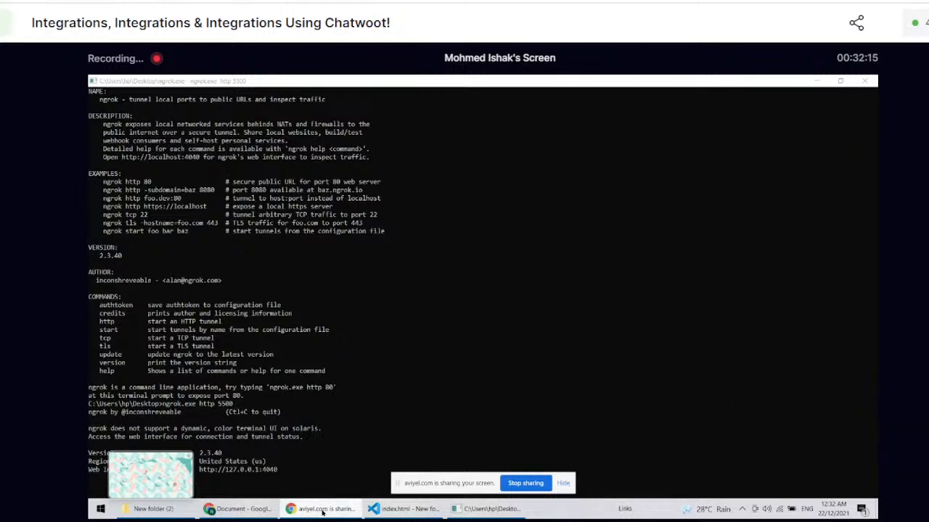
click(256, 510)
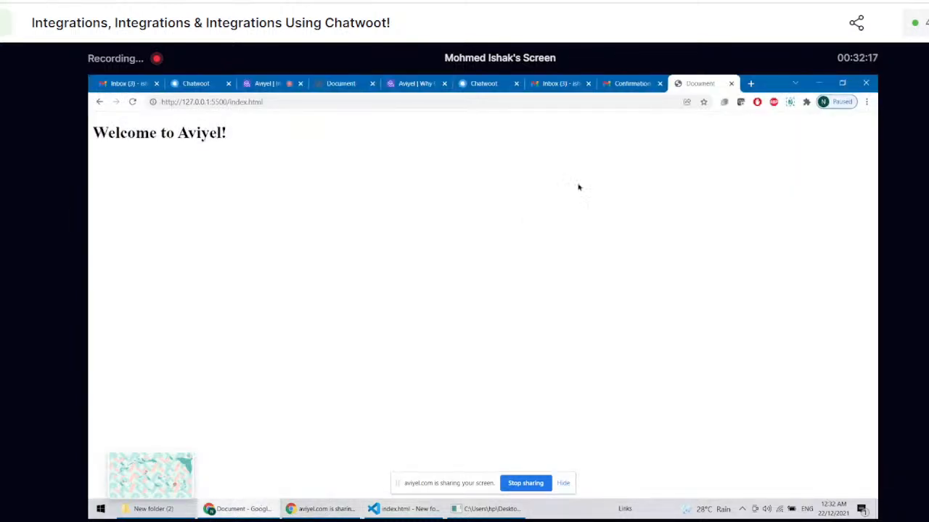
click(751, 84)
key(ctrl+v)
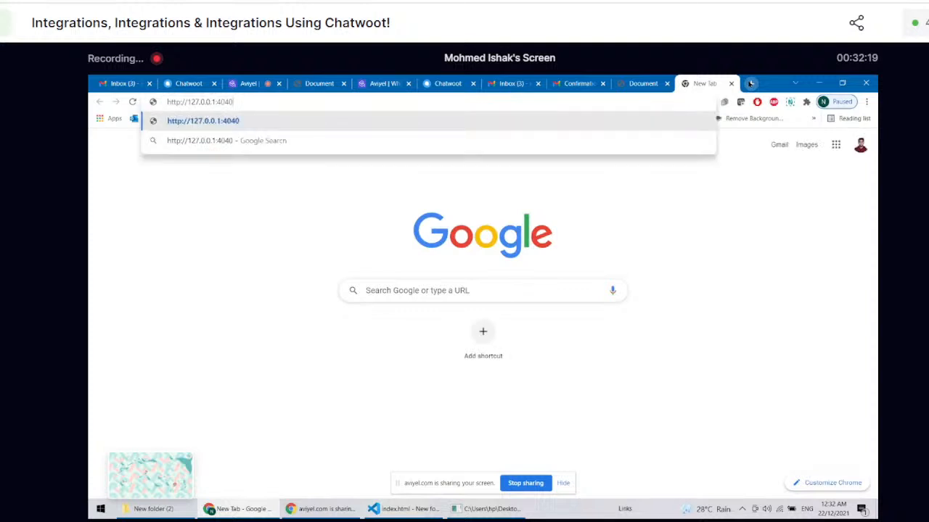
key(Return)
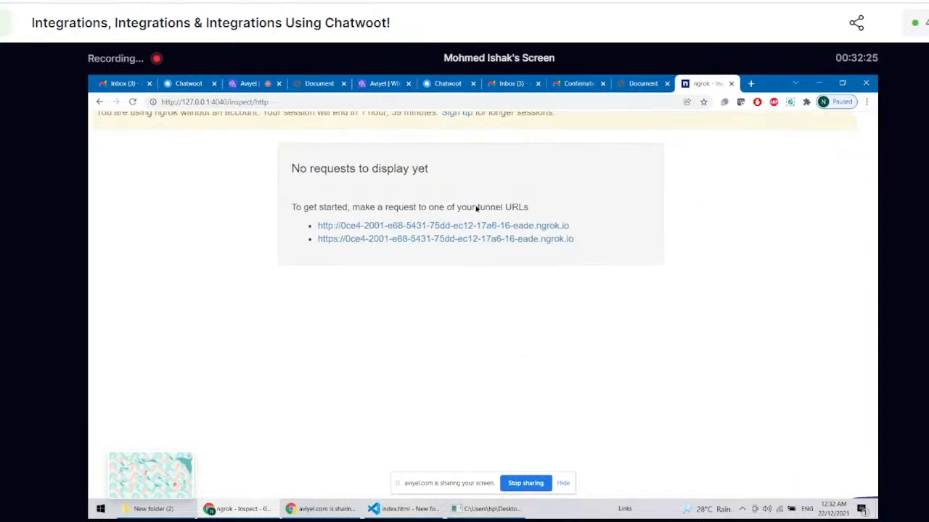
Step: Review the session time limit in the ngrok inspector, open the HTTPS tunnel URL, close its page and leave the inspector
scroll(396, 178, right, 1)
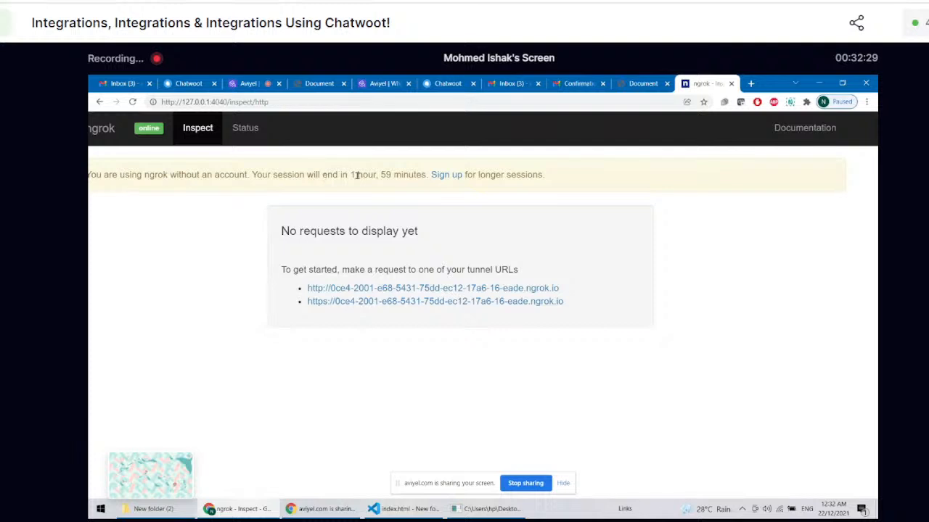
drag(360, 175, 415, 171)
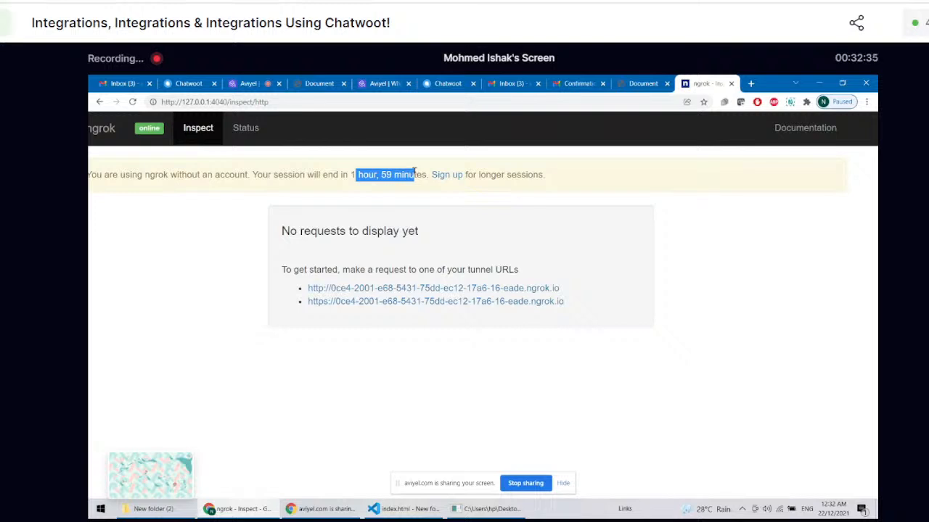
click(423, 194)
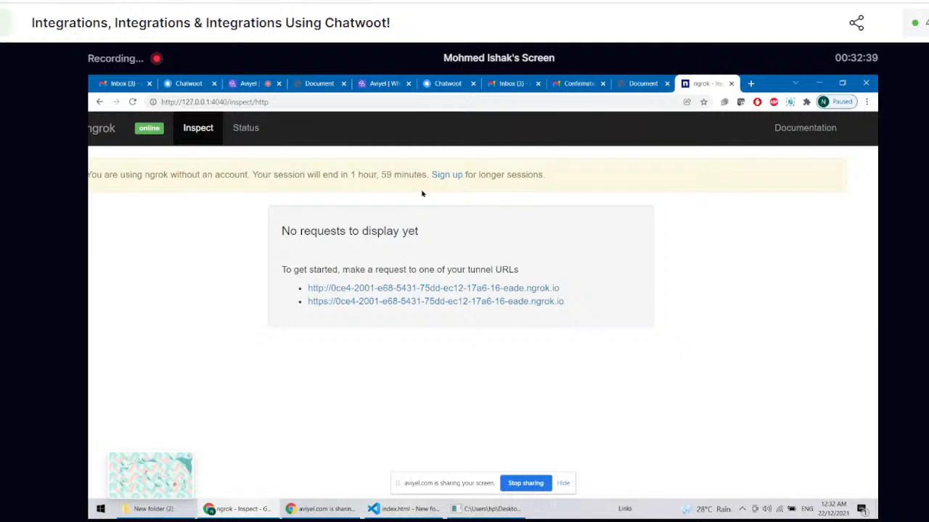
click(462, 305)
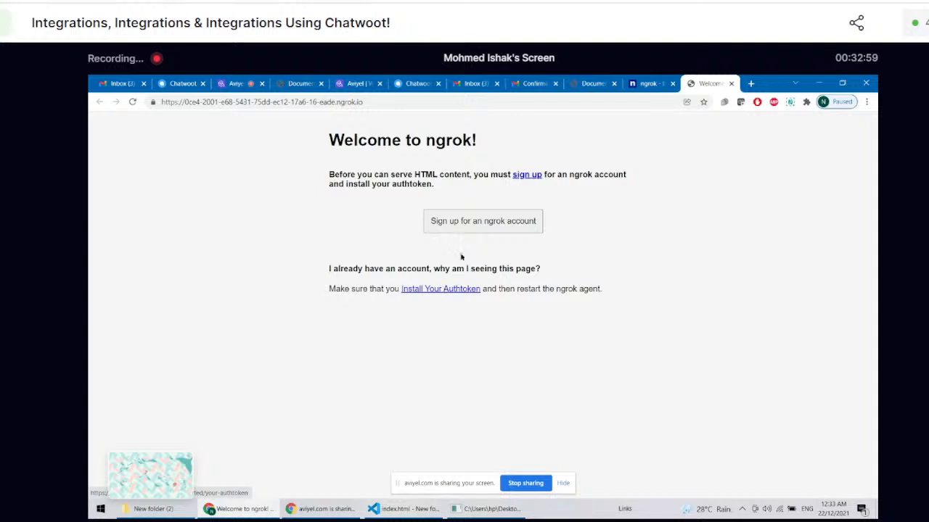
click(732, 85)
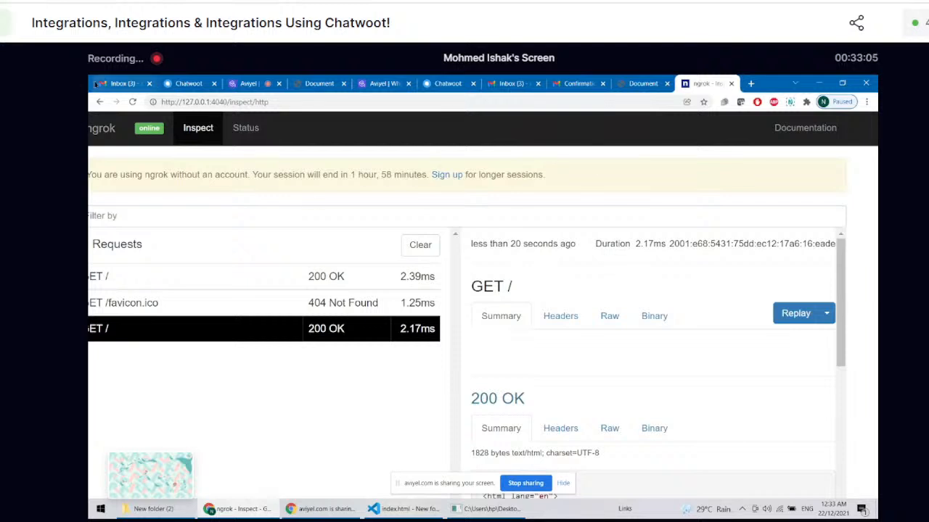
click(101, 102)
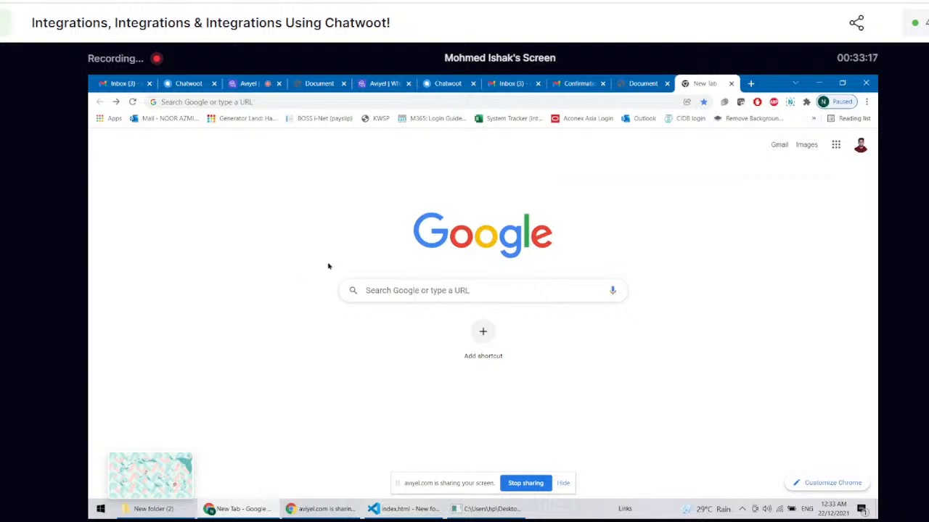
Step: Search Google for ngrok in a new tab, open the official site, close the search results and go to its login page
click(661, 81)
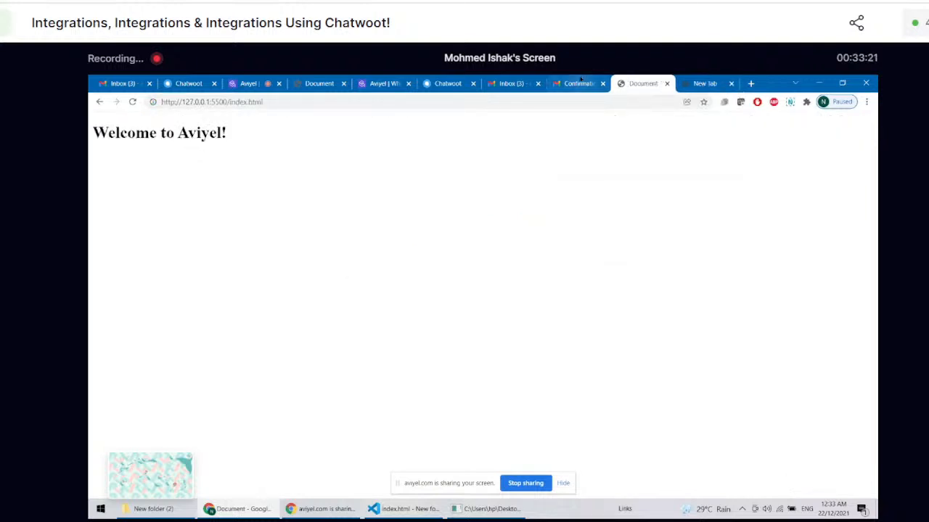
click(750, 83)
text(ngrok)
key(Return)
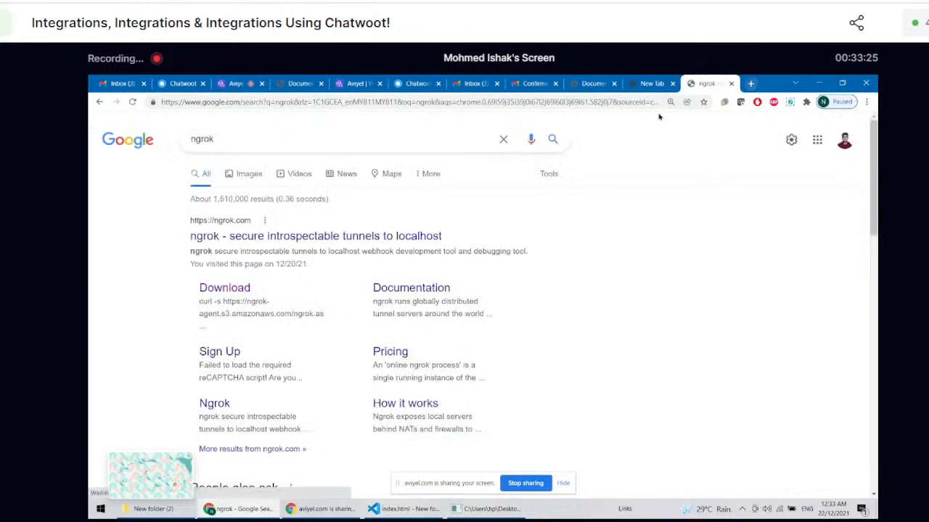
click(269, 241)
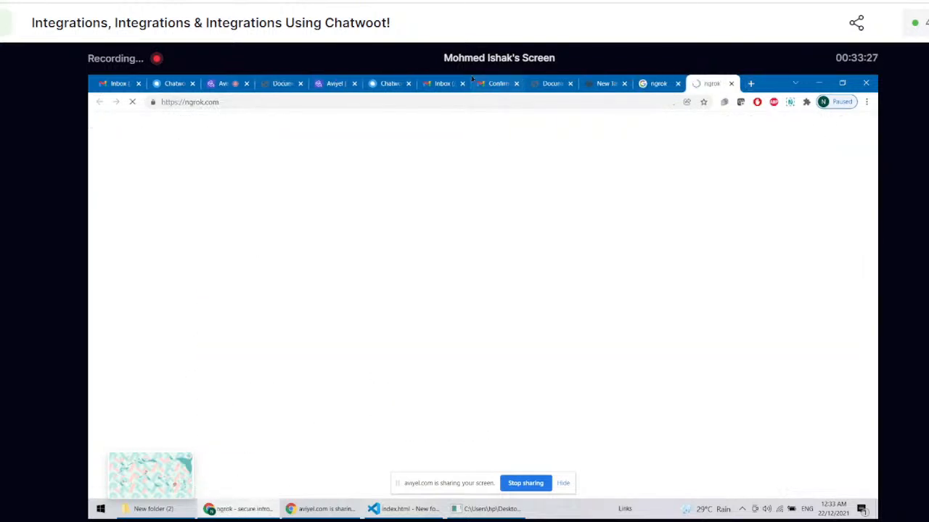
click(678, 83)
click(770, 129)
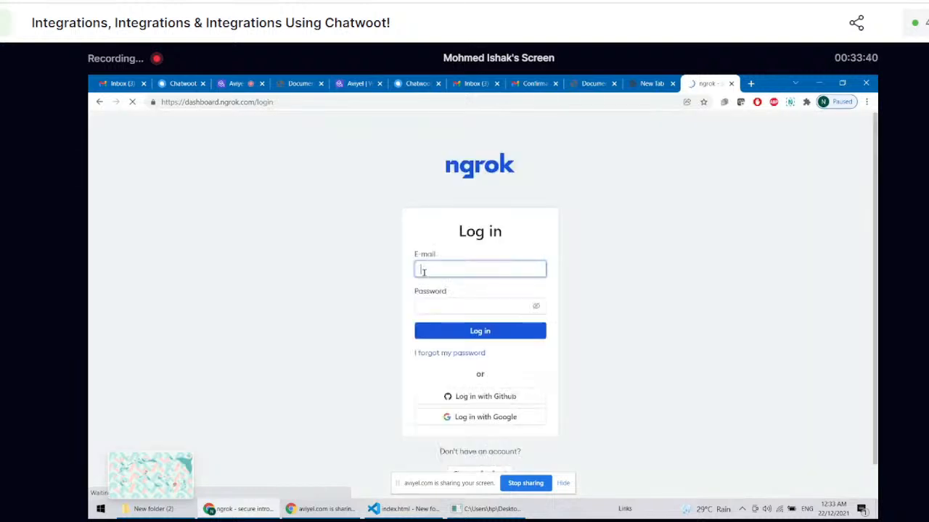
Step: Try to log in to ngrok with the account's e-mail address and password
click(439, 270)
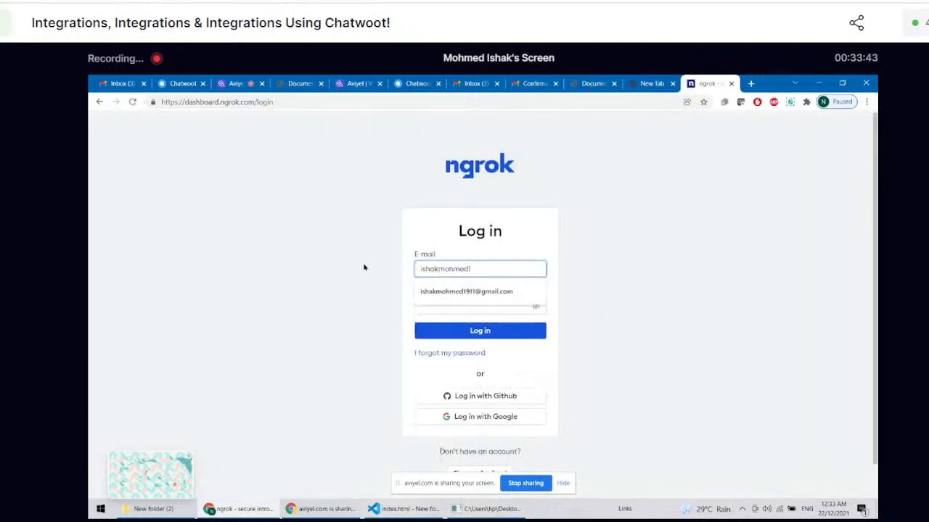
key(Down)
key(Tab)
text(•••••••••••)
click(456, 331)
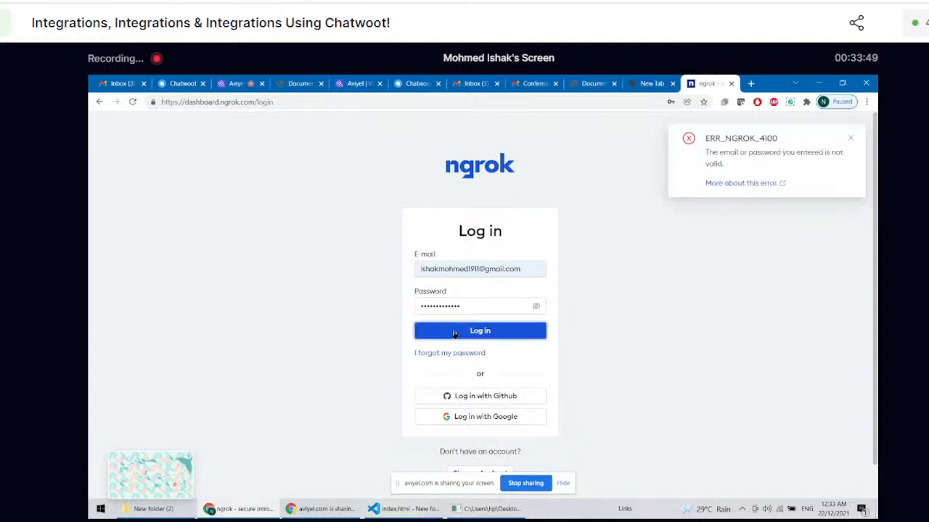
Step: Log in to ngrok with Google and read the setup instructions for installing ngrok and connecting the account
click(475, 417)
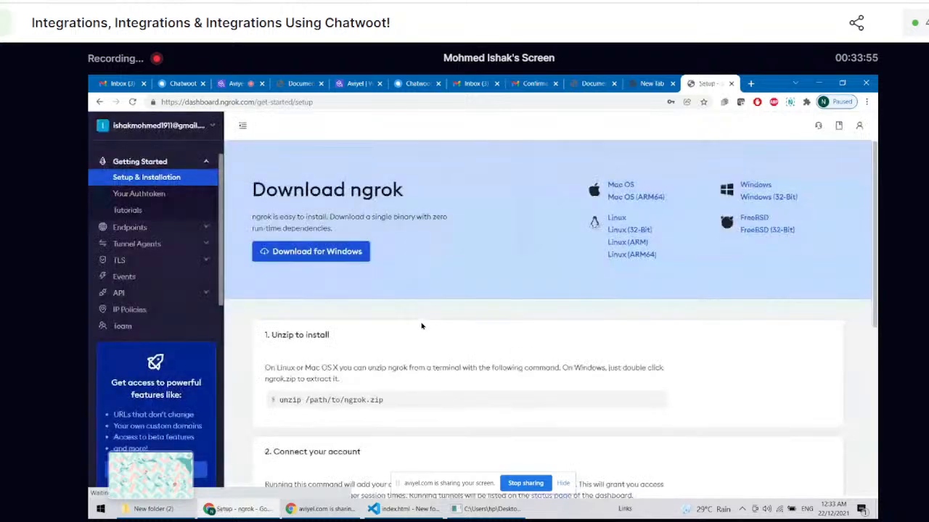
scroll(570, 336, down, 3)
scroll(569, 336, down, 5)
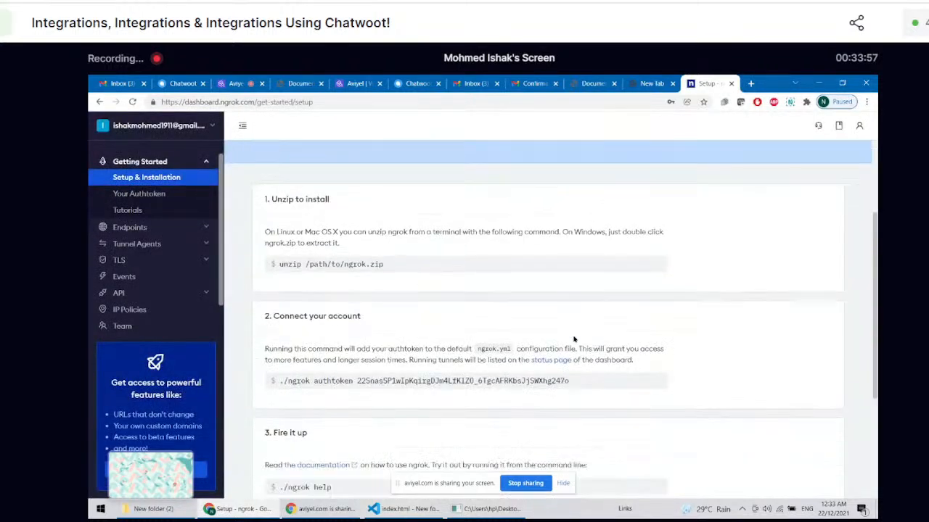
scroll(573, 339, up, 1)
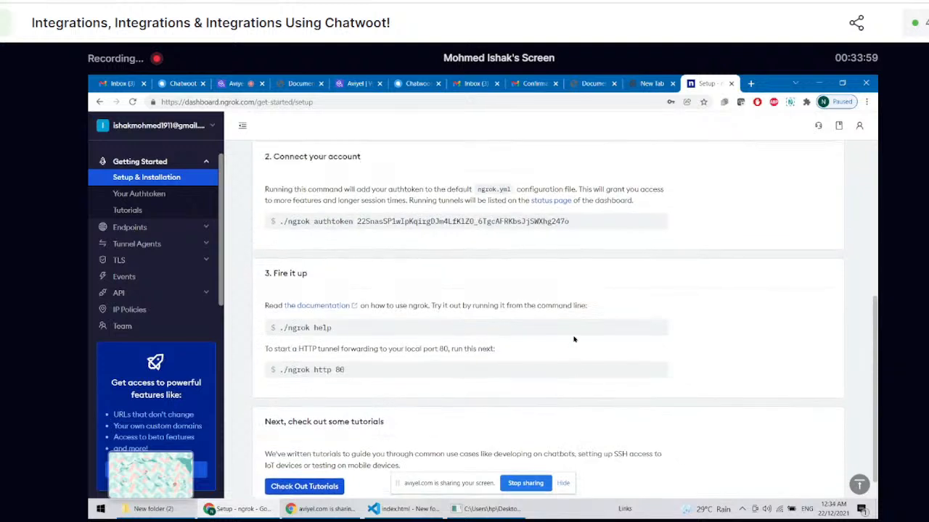
scroll(573, 338, up, 1)
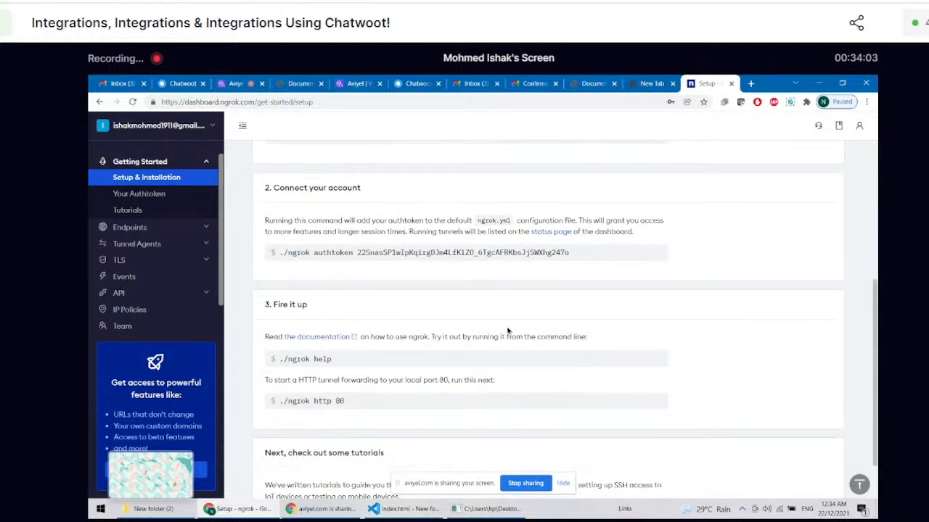
scroll(508, 331, up, 3)
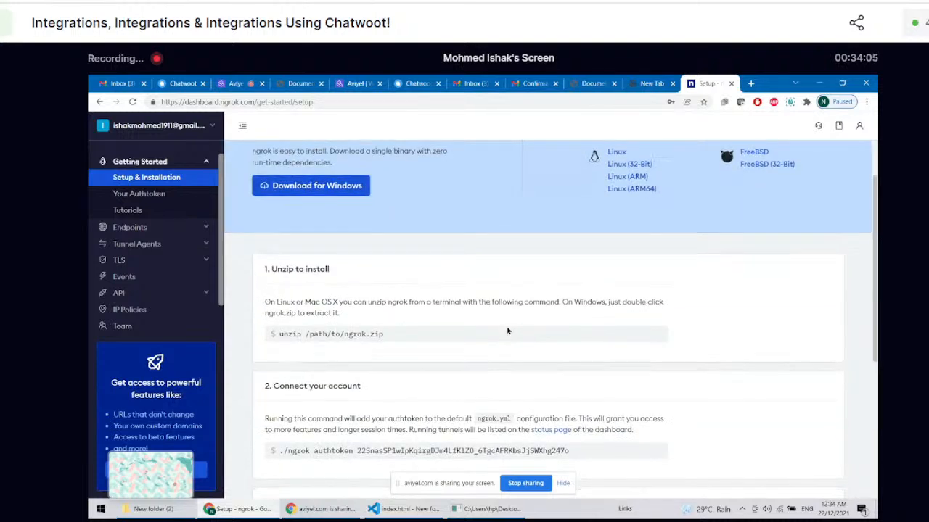
scroll(508, 331, down, 3)
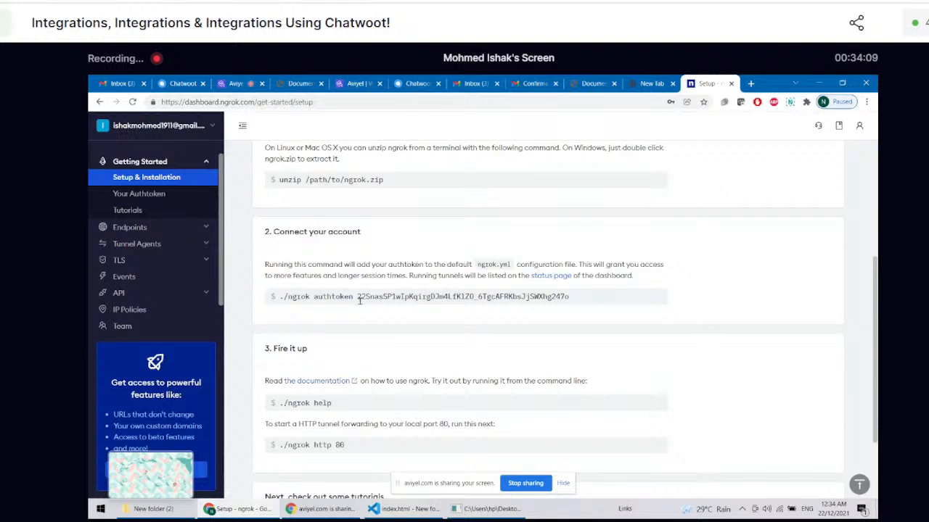
Step: Search Google for ngrok in the empty tab, open the official site, close the search results and go to its download page
click(647, 84)
click(619, 101)
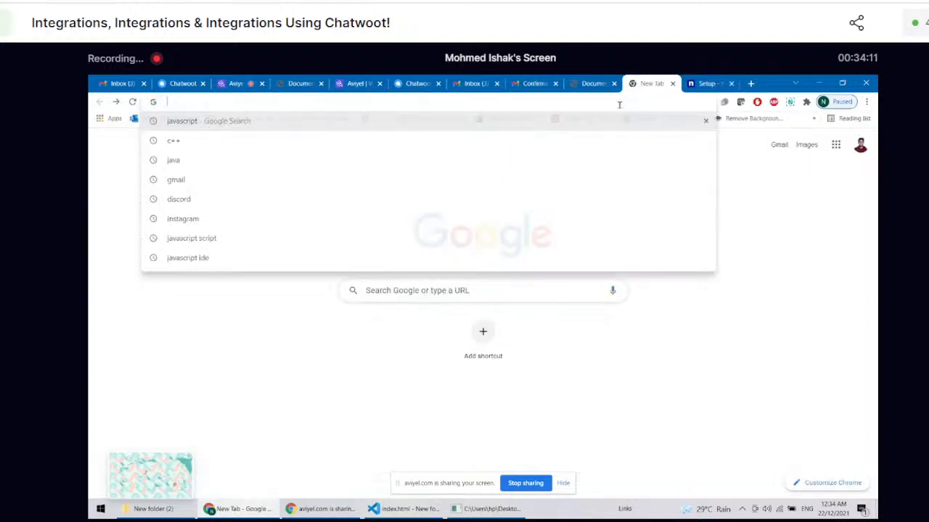
text(ngrok)
key(Return)
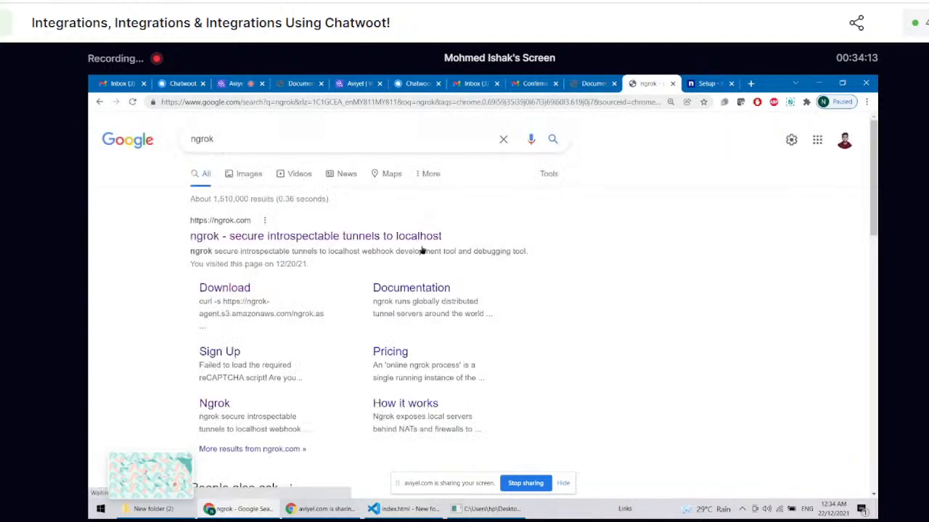
click(321, 236)
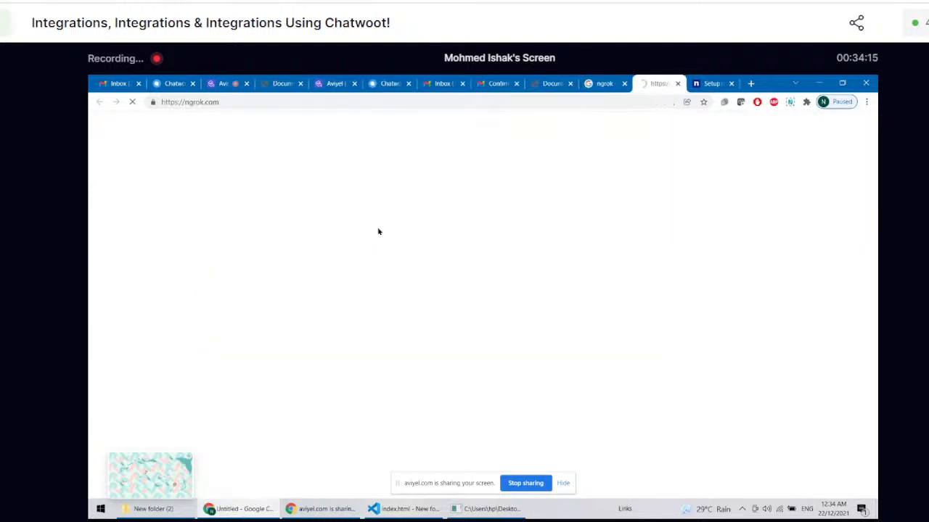
click(624, 84)
scroll(741, 154, down, 20)
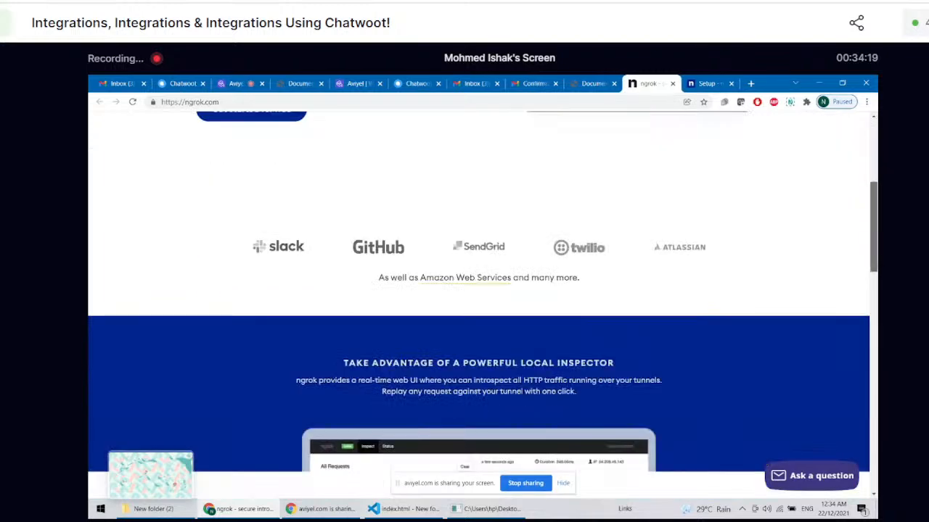
scroll(605, 134, up, 20)
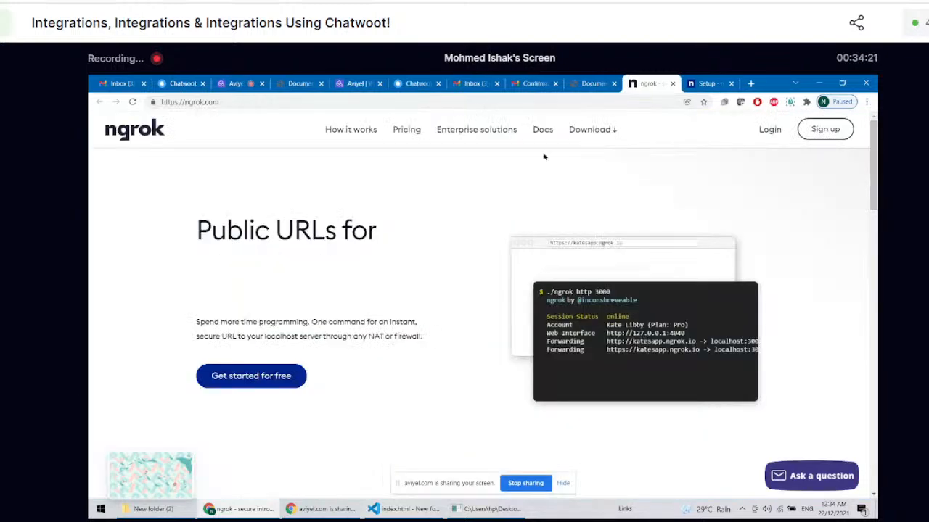
click(604, 133)
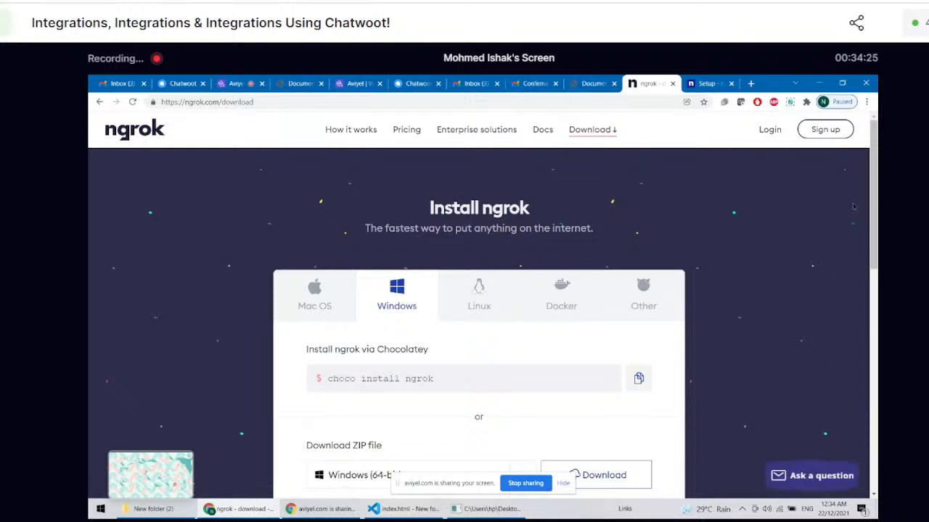
Step: Examine the "ngrok authtoken <token>" command in the Add authtoken section of the download page
scroll(641, 217, down, 5)
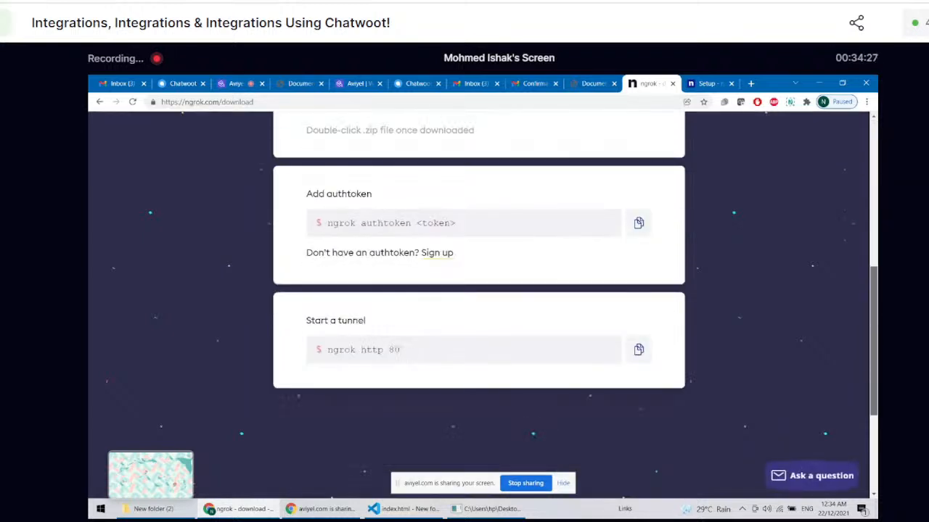
double_click(335, 221)
click(375, 220)
double_click(375, 219)
double_click(438, 220)
Step: Try to enter the authtoken from the ngrok dashboard's setup page into the console running the port 5500 tunnel
click(696, 82)
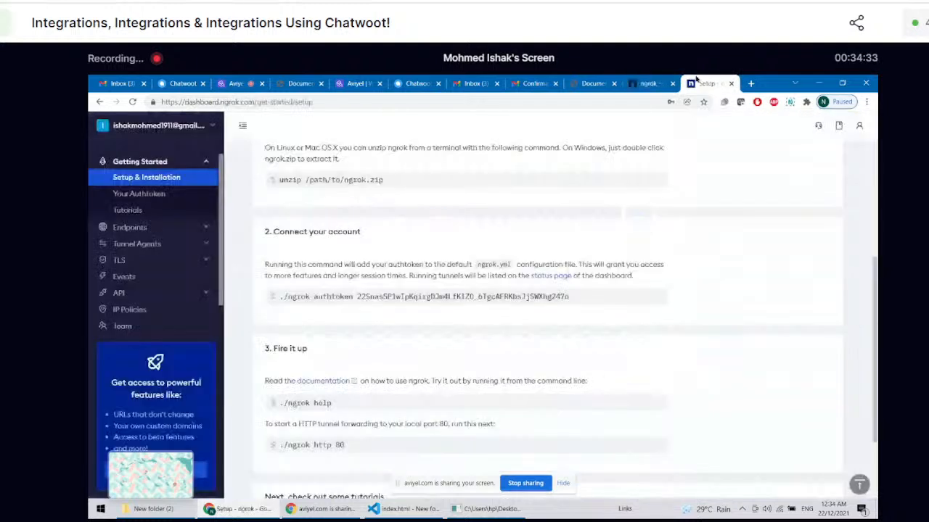
double_click(372, 297)
click(485, 508)
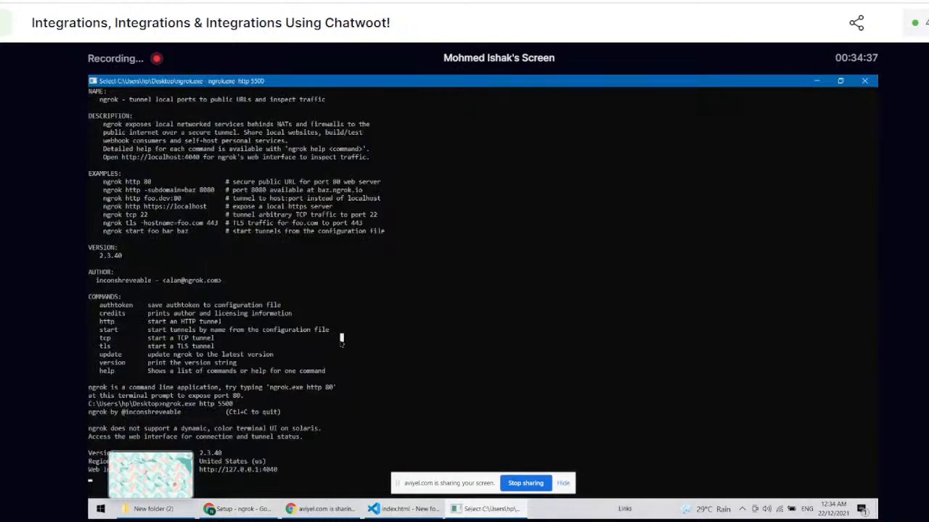
right_click(341, 342)
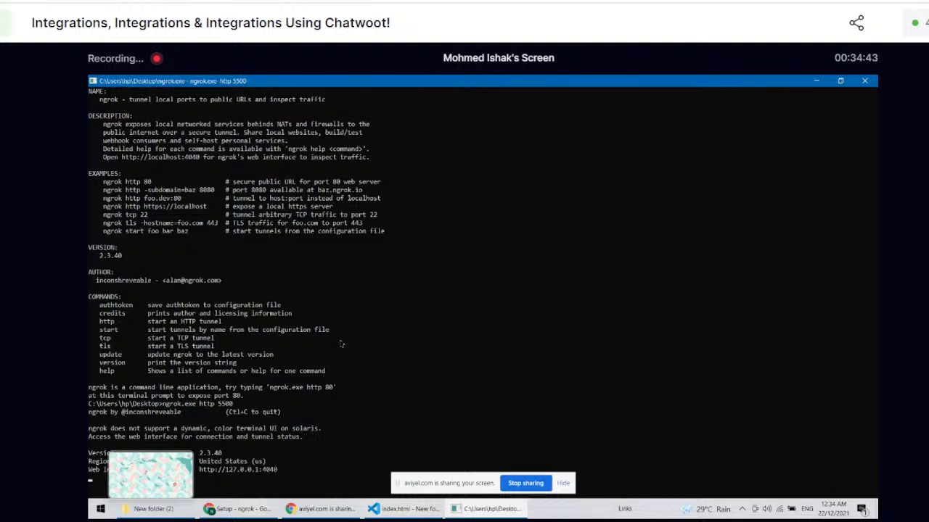
click(341, 344)
key(Escape)
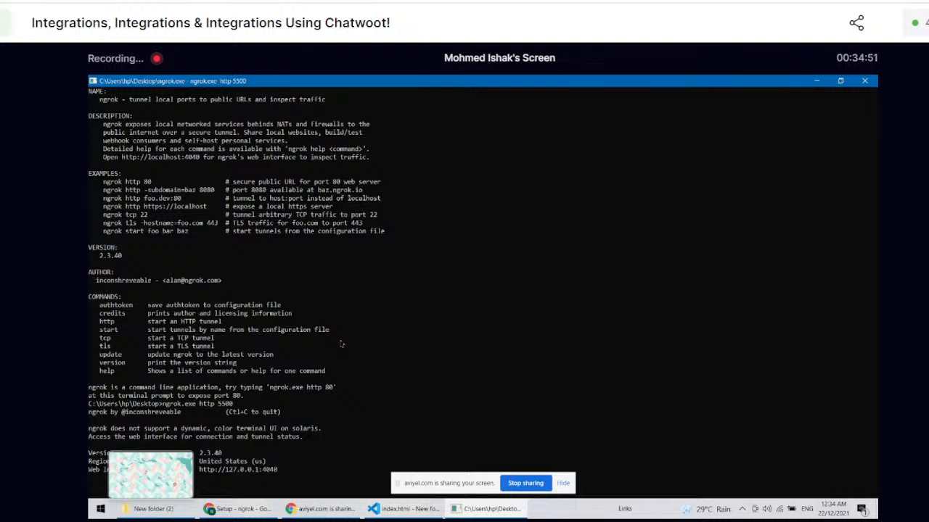
click(315, 469)
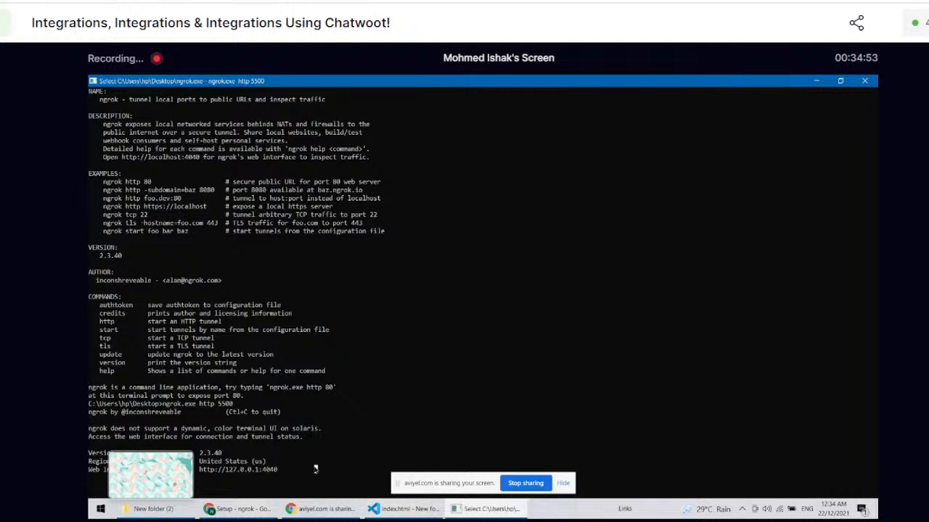
key(Escape)
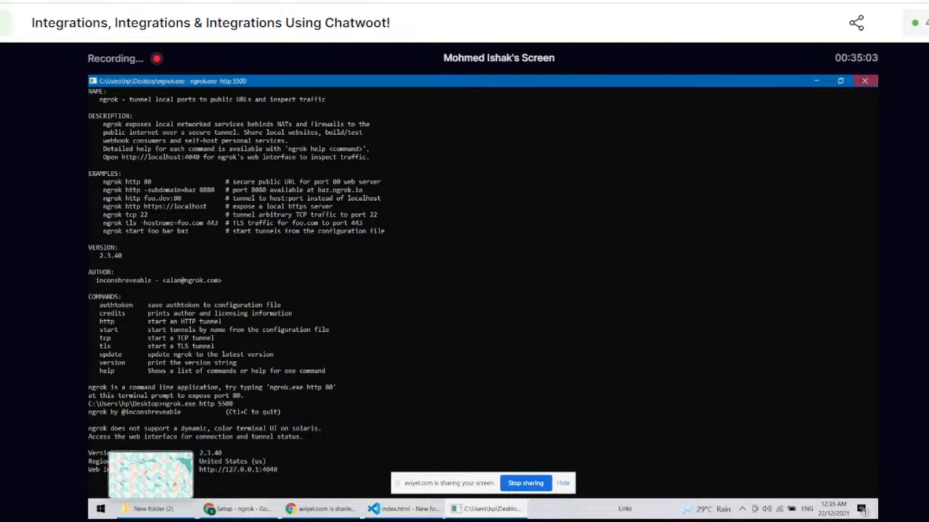
Step: Close the console running the tunnel and relaunch ngrok.exe from the desktop in a maximized window
click(864, 81)
click(819, 83)
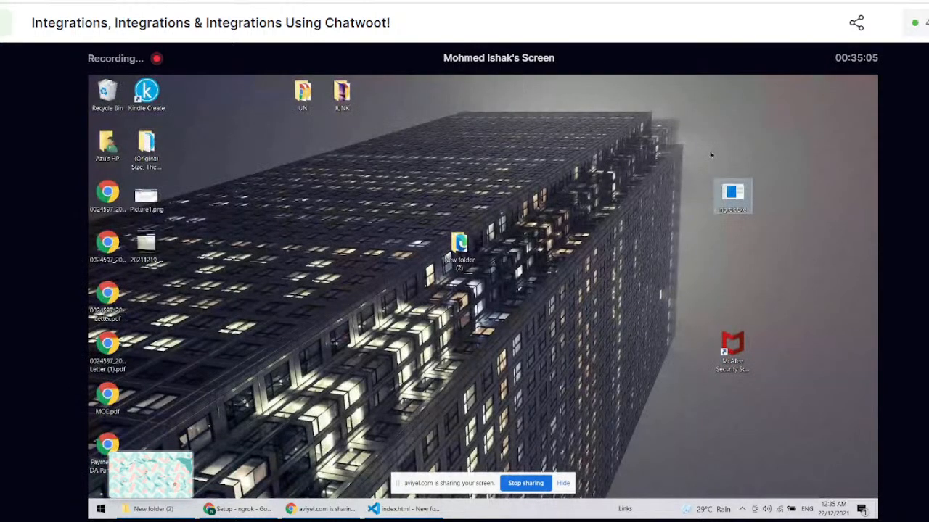
key(Return)
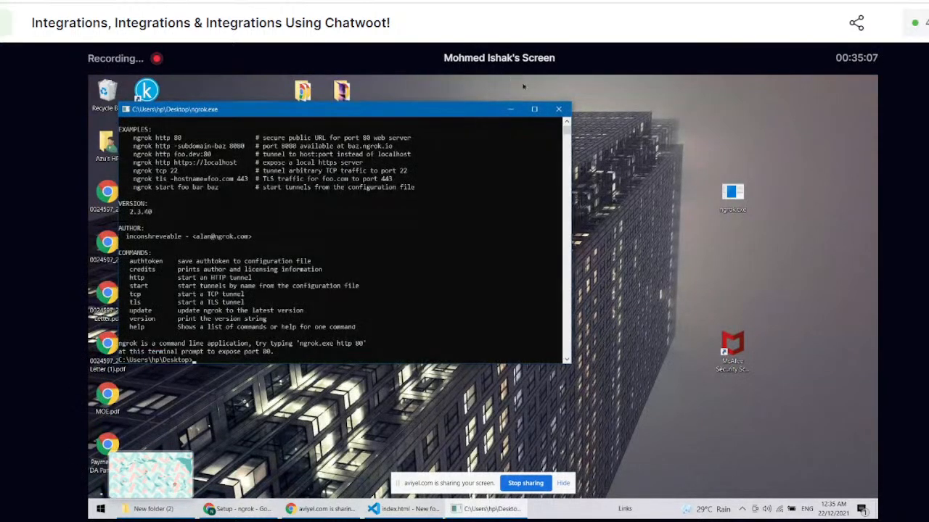
click(534, 109)
Step: Run "ngrok.exe authtoken" with the account's authtoken copied from the Connect your account section of the ngrok dashboard
text(ngrok.exe auth)
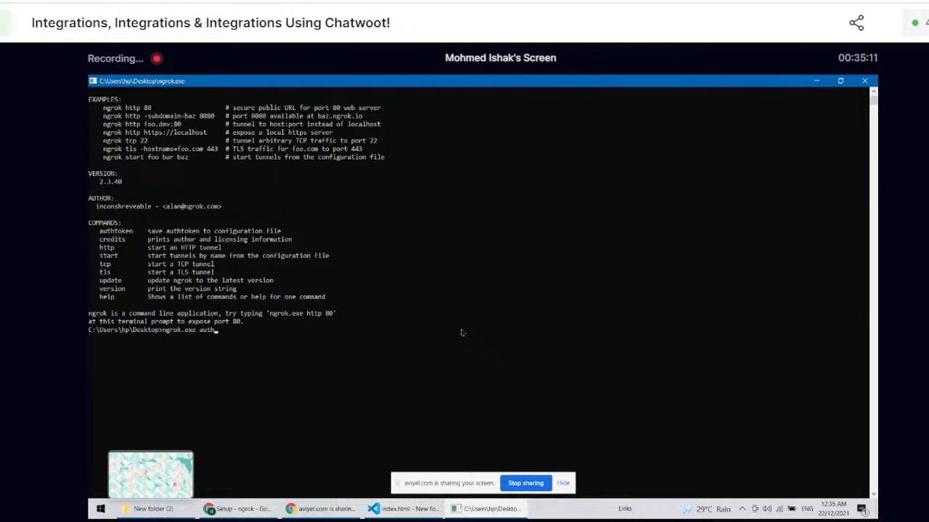
text(token)
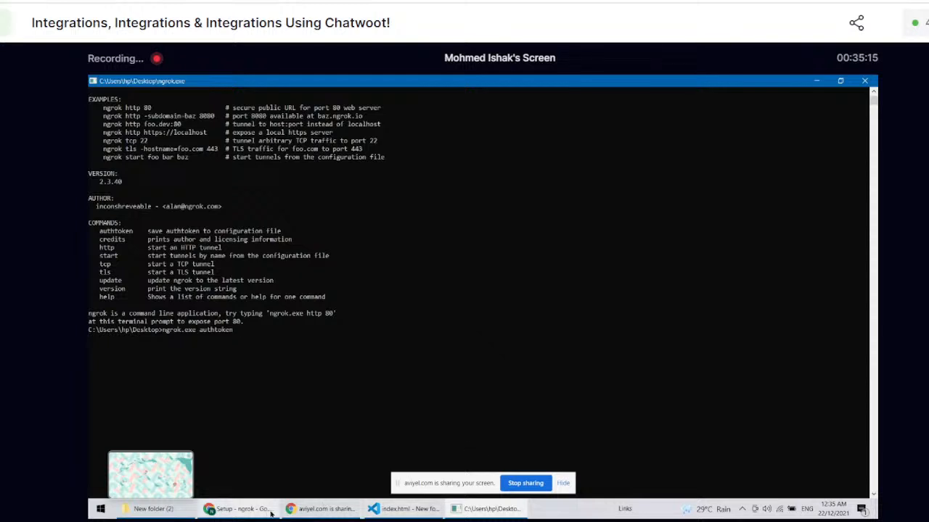
click(239, 509)
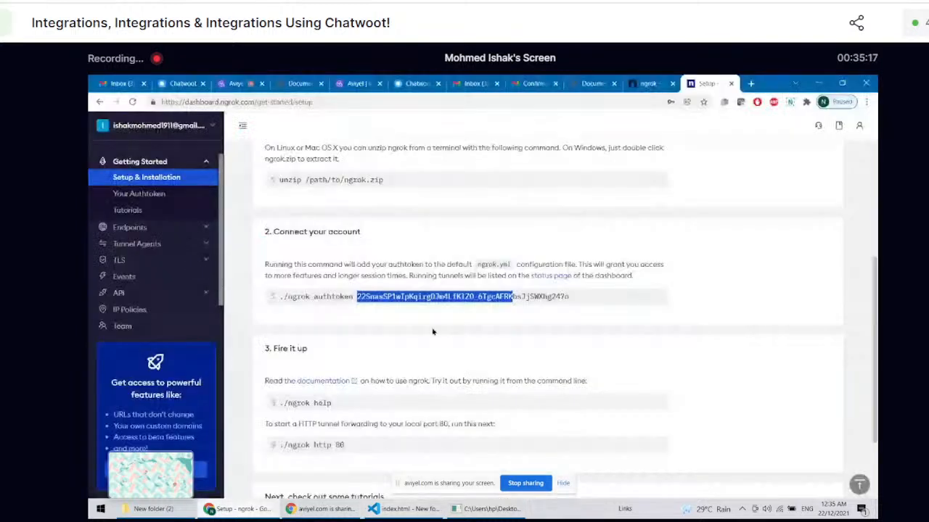
click(353, 300)
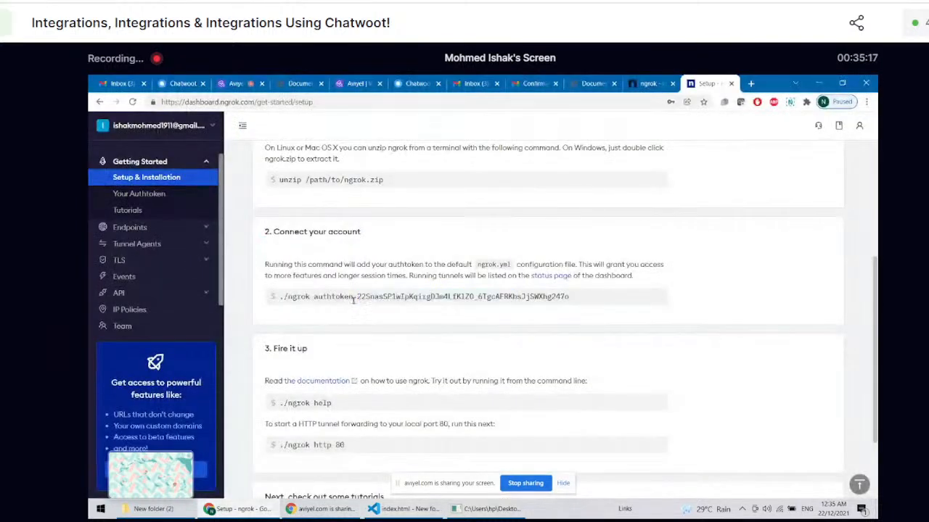
drag(358, 297, 571, 293)
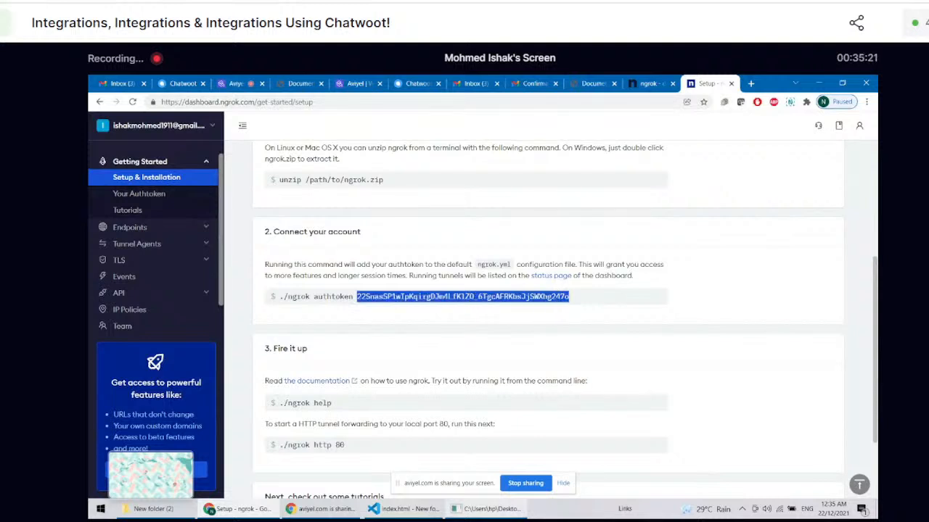
click(486, 509)
right_click(333, 371)
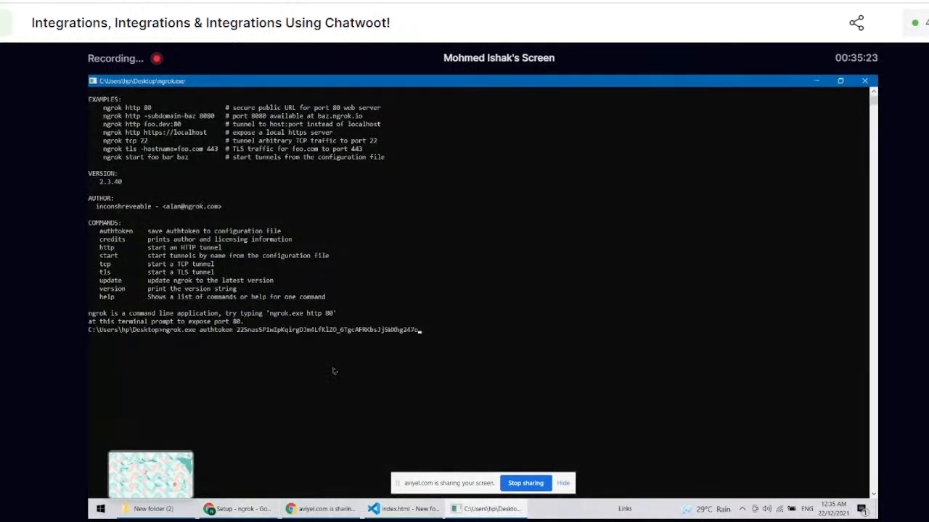
key(Return)
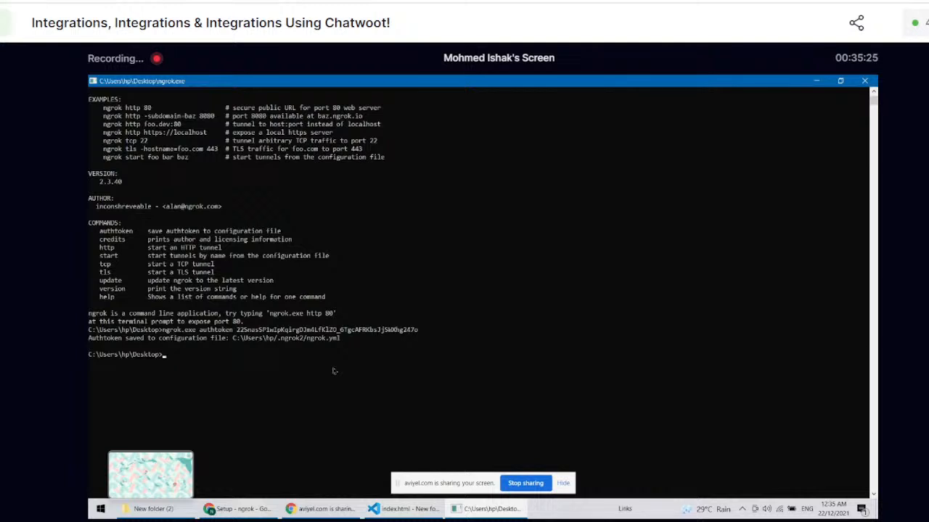
Step: Start a new "ngrok.exe" command at the prompt and enlarge the console text
text(ngrok)
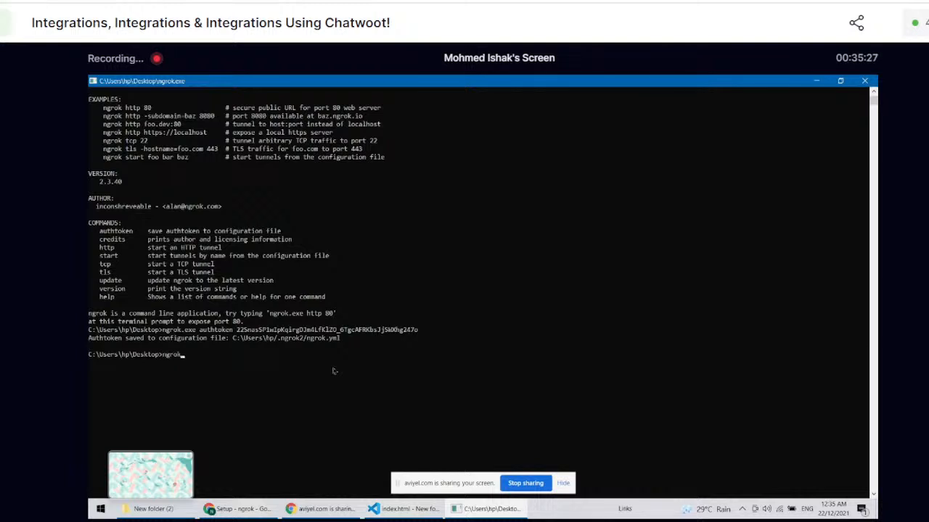
text(.exe)
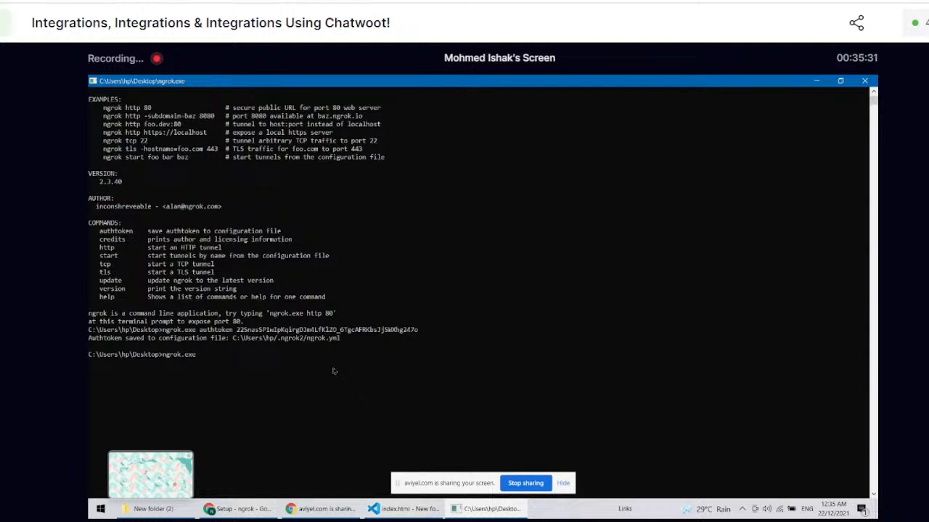
ctrl+scroll(330, 368, up, 1)
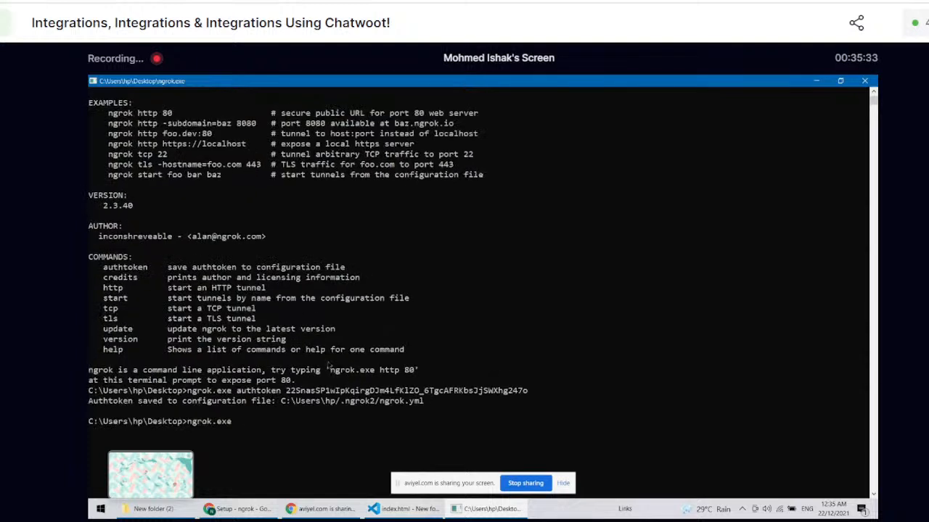
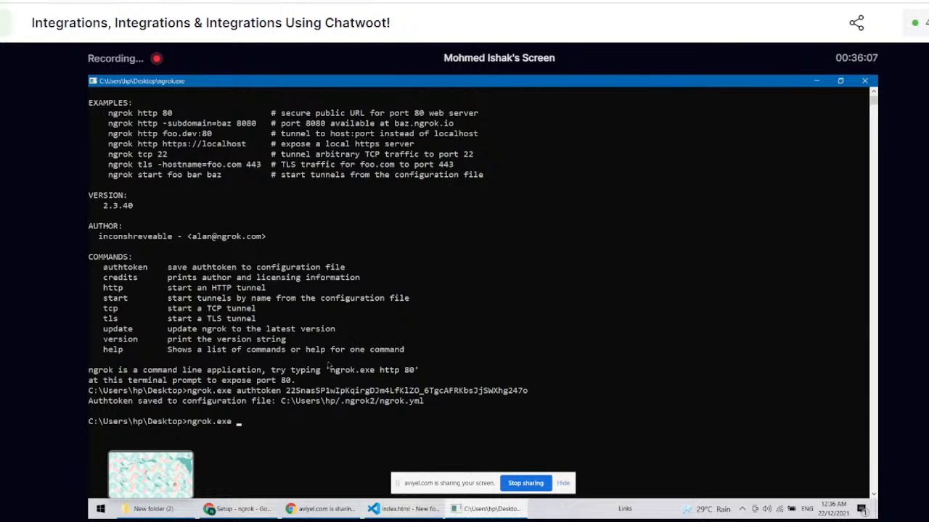
Step: Start an HTTP tunnel for port 5500 with the command "ngrok.exe http 5500"
text(http )
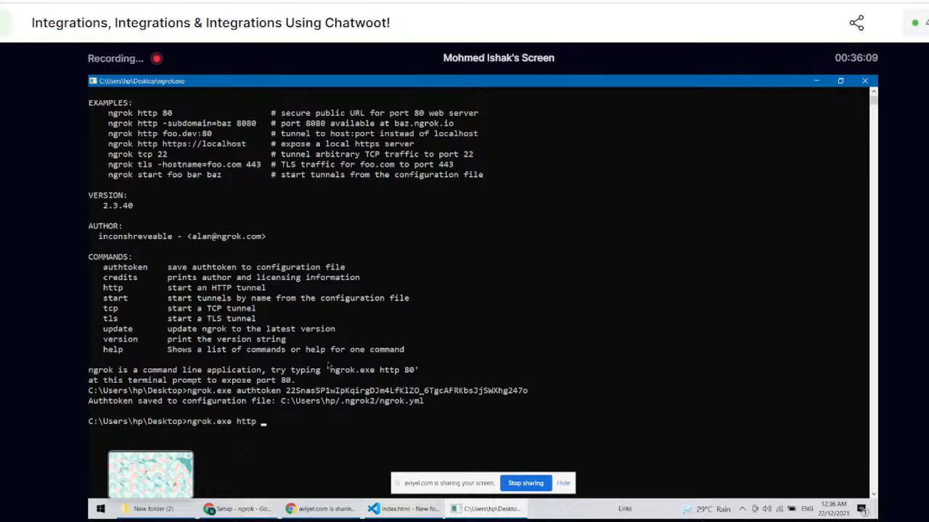
text(4500)
key(Return)
scroll(329, 366, up, 3)
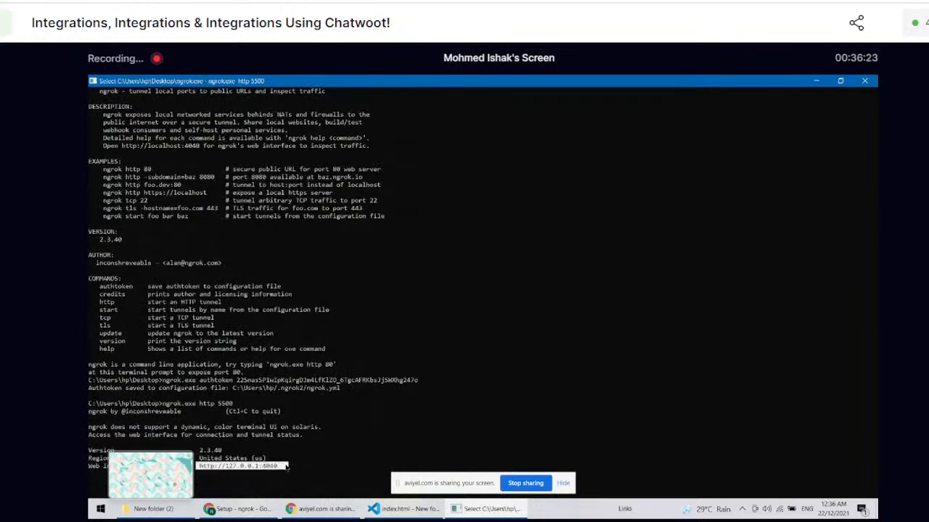
click(343, 510)
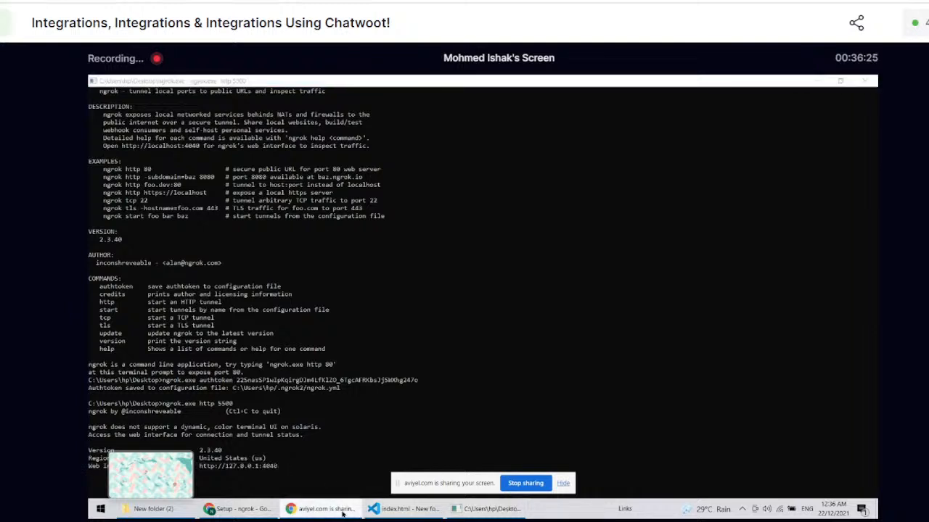
click(247, 509)
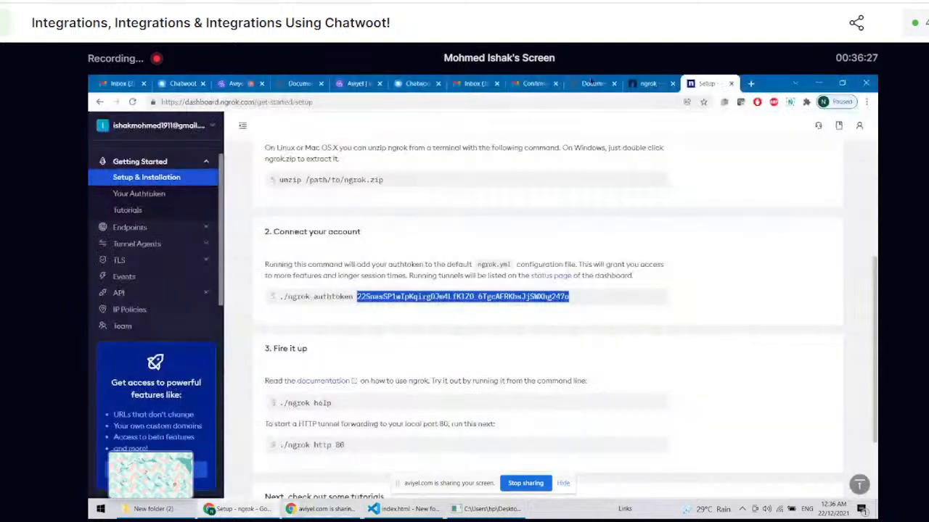
click(672, 86)
click(672, 85)
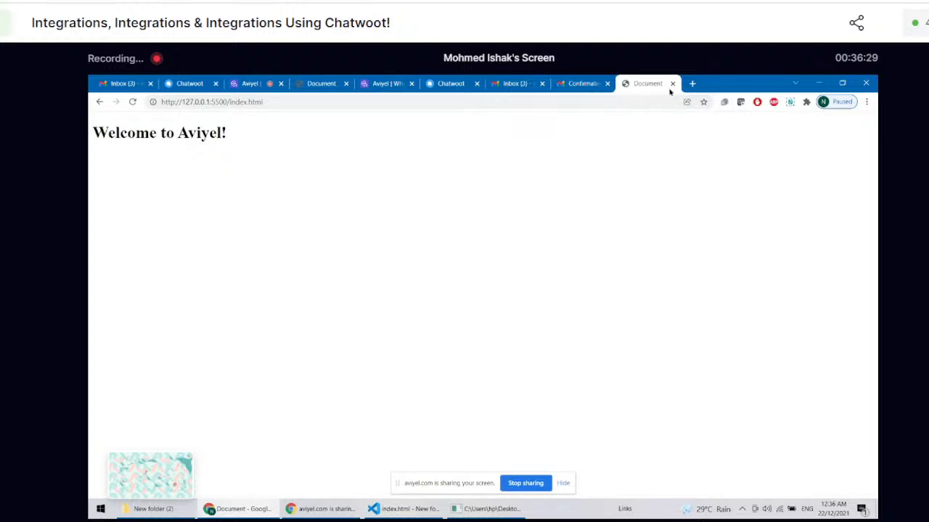
click(690, 85)
click(662, 85)
click(666, 84)
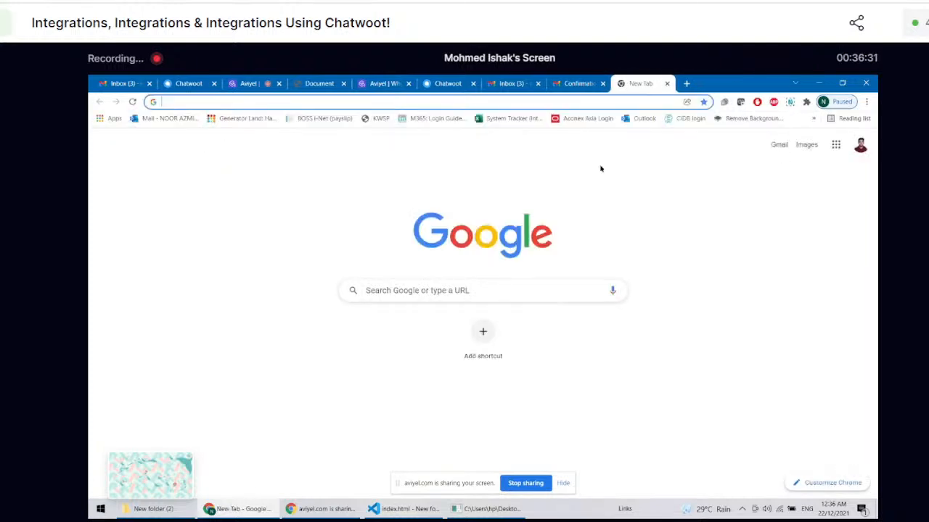
text(http://127.0.0.1:4040)
key(Return)
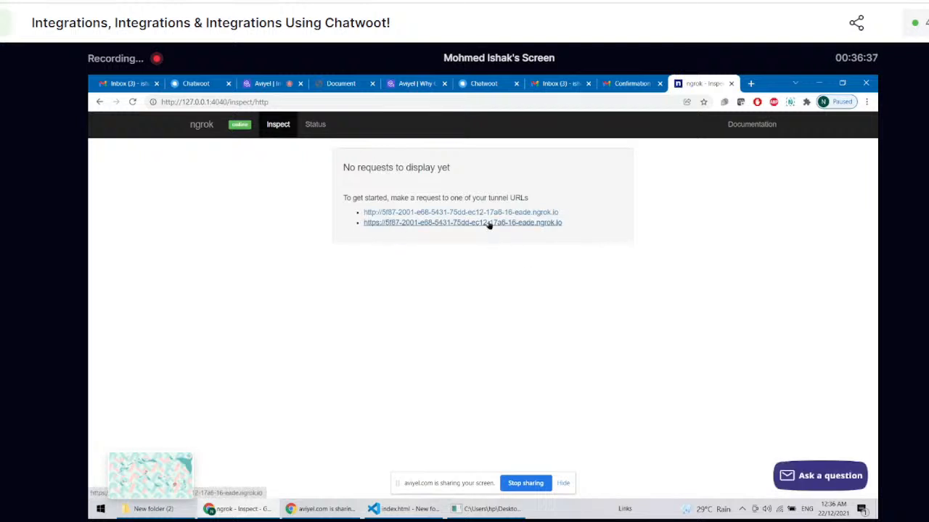
Step: Open the HTTPS tunnel URL from the ngrok inspector, check the logged requests, and copy the public page's address
click(489, 225)
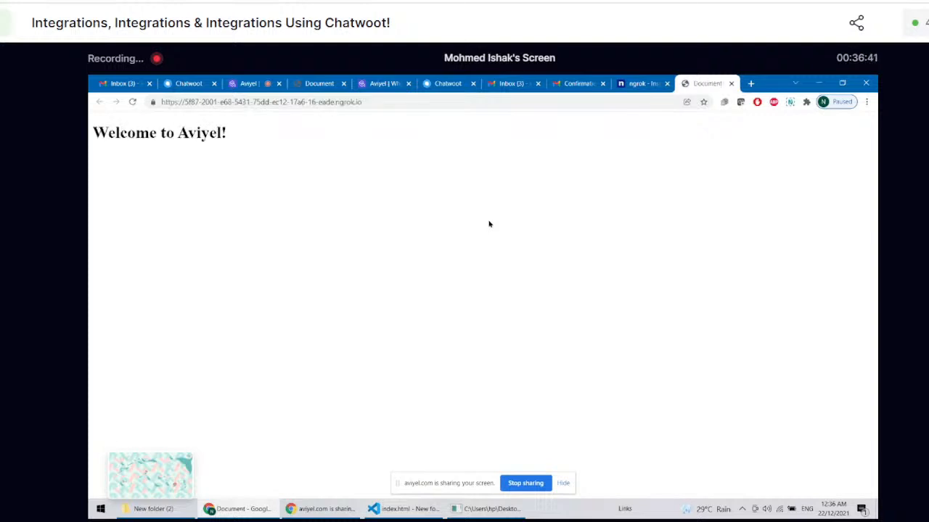
click(633, 83)
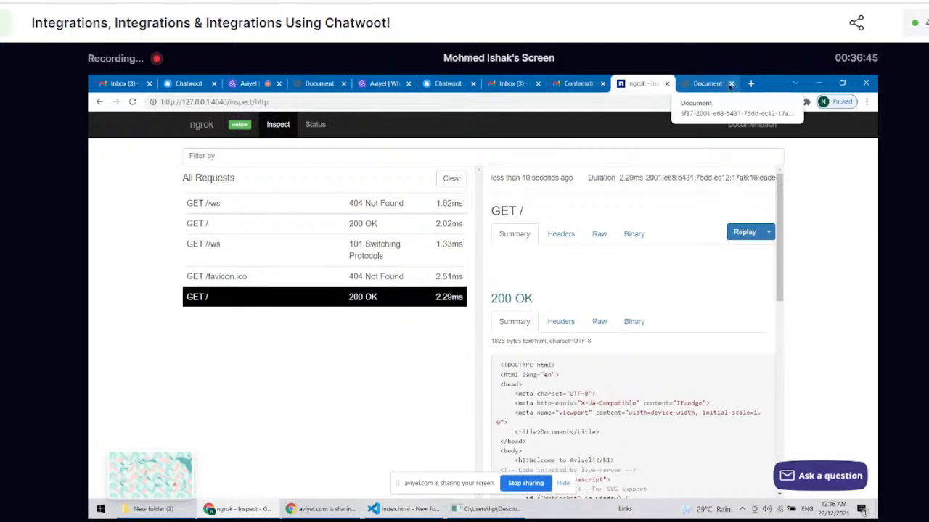
click(727, 83)
click(392, 106)
key(ctrl+c)
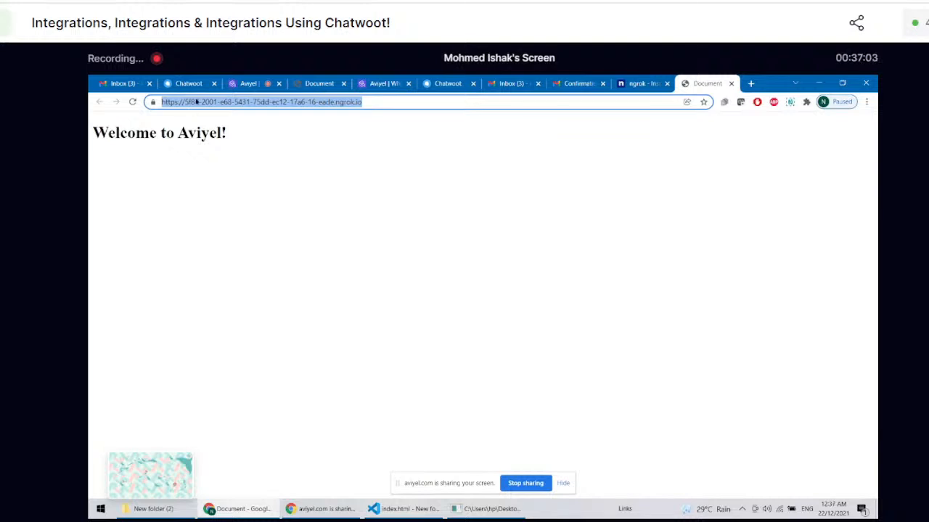
Step: Send the copied ngrok URL as a message in the Aviyel meeting's Speakers chat
click(245, 84)
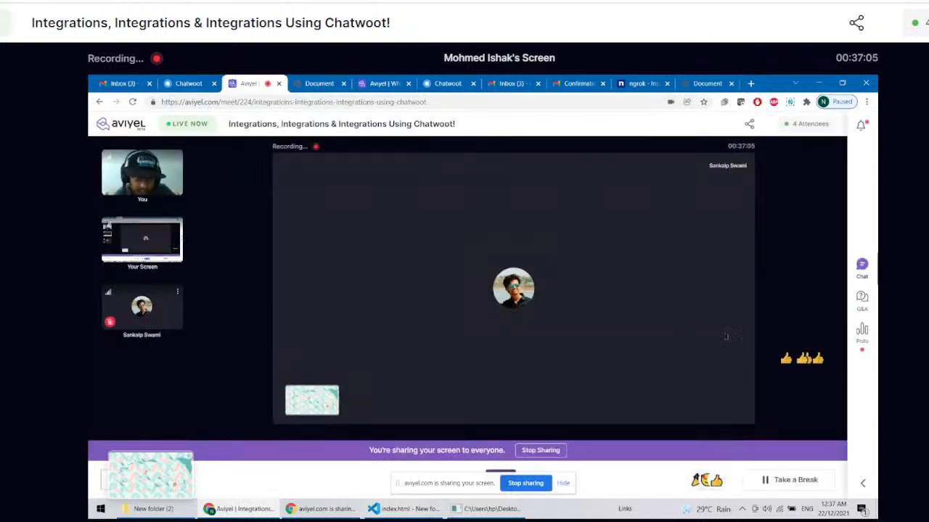
click(862, 266)
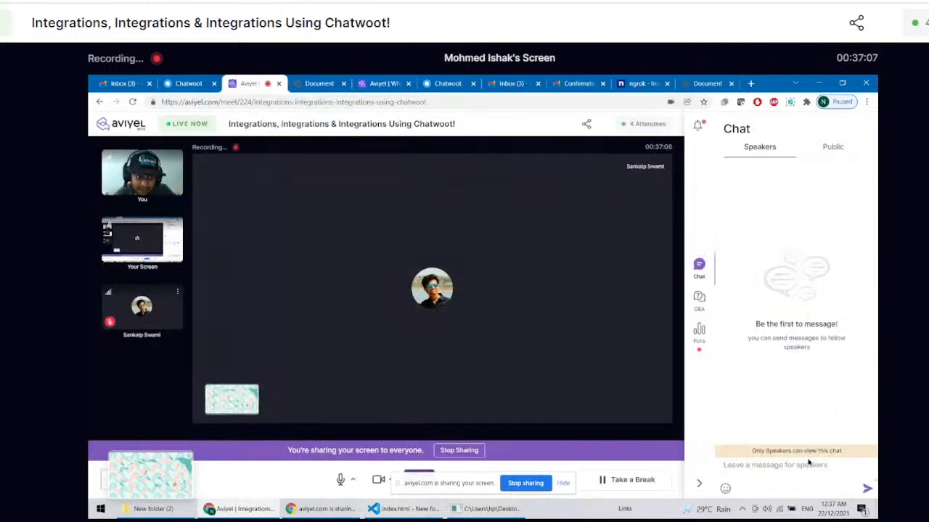
key(ctrl+v)
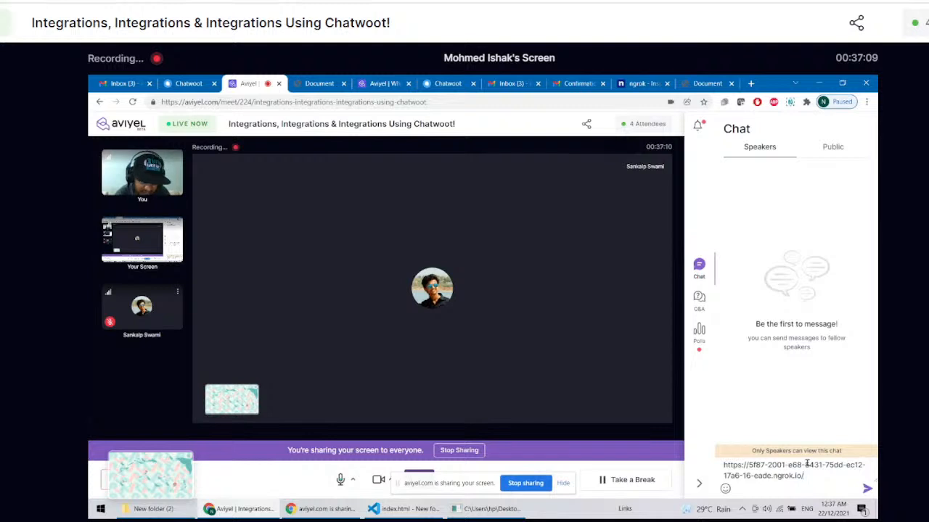
key(Return)
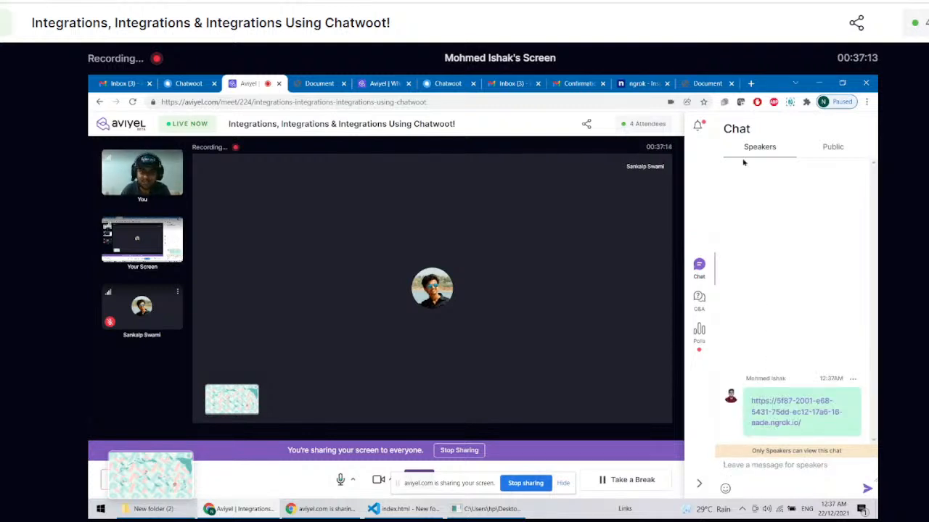
click(691, 80)
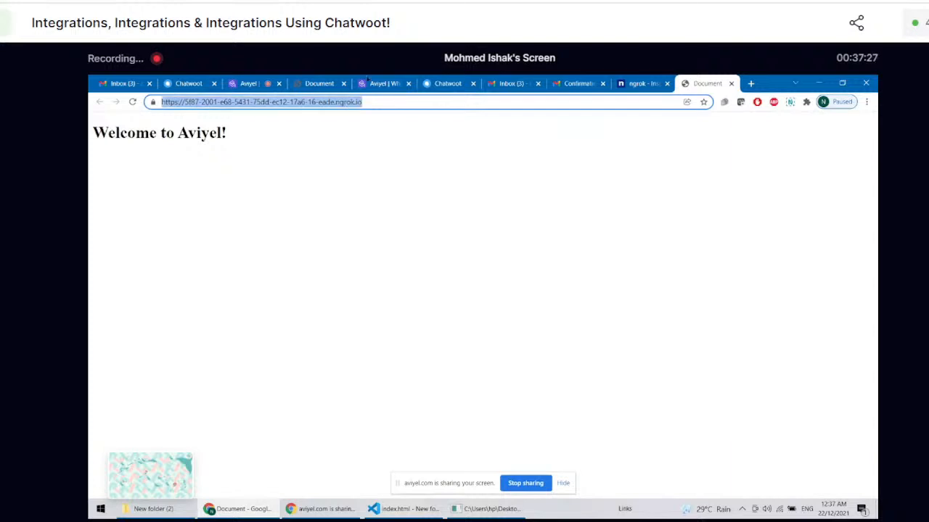
click(452, 82)
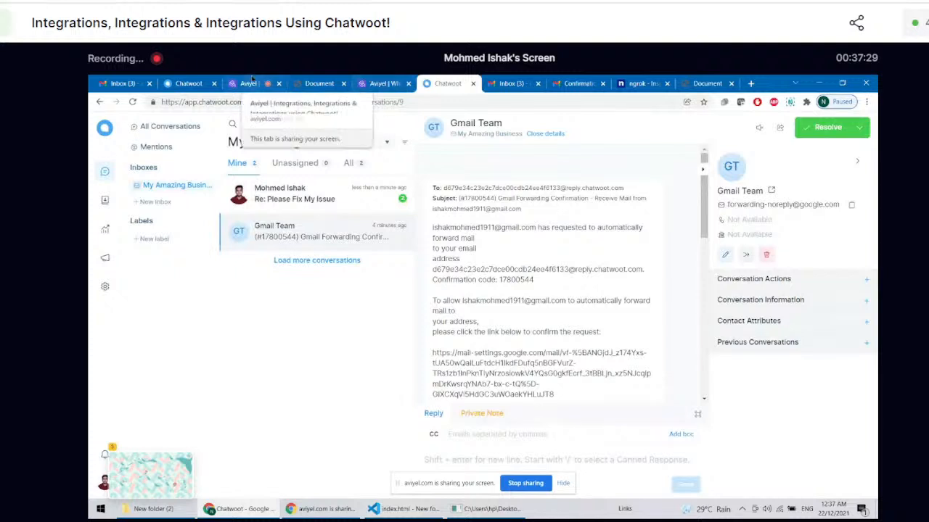
click(187, 83)
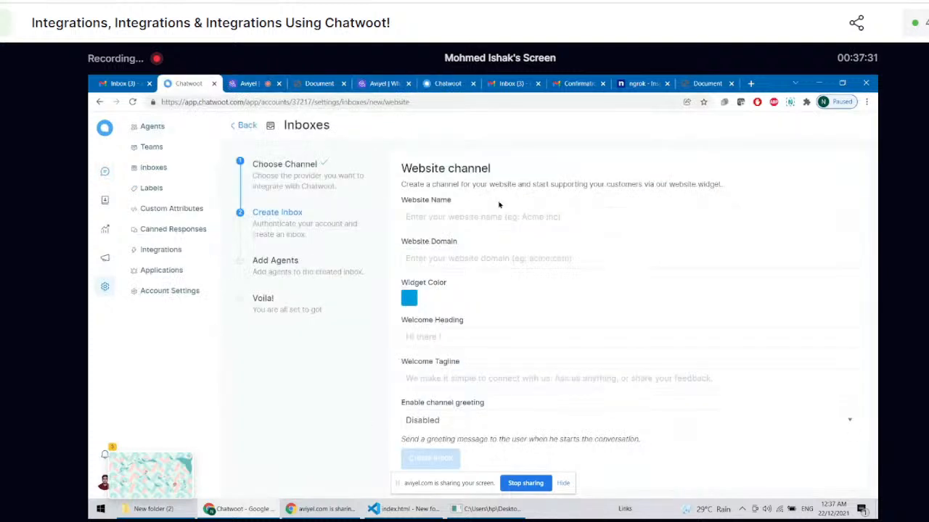
click(492, 259)
key(ctrl+v)
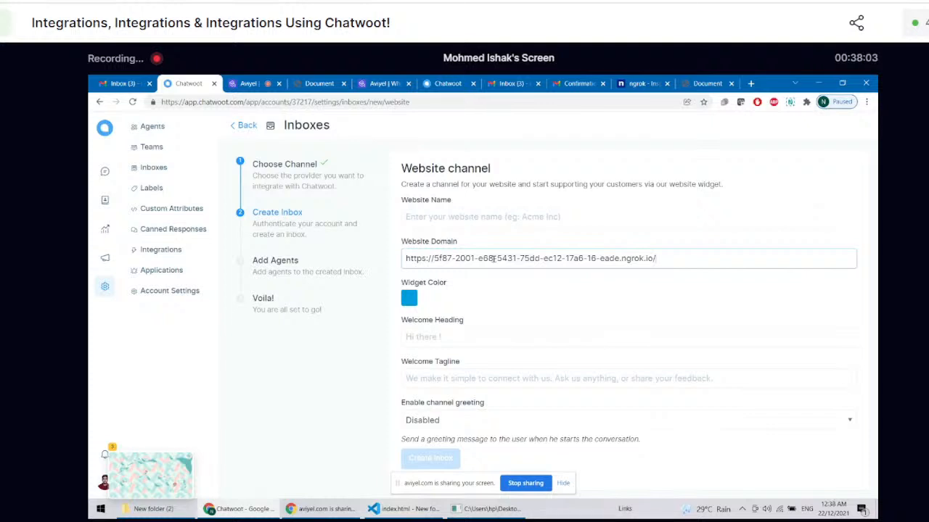
Step: Name the website "My Super Cool Website" and set the widget color to bright red
click(440, 209)
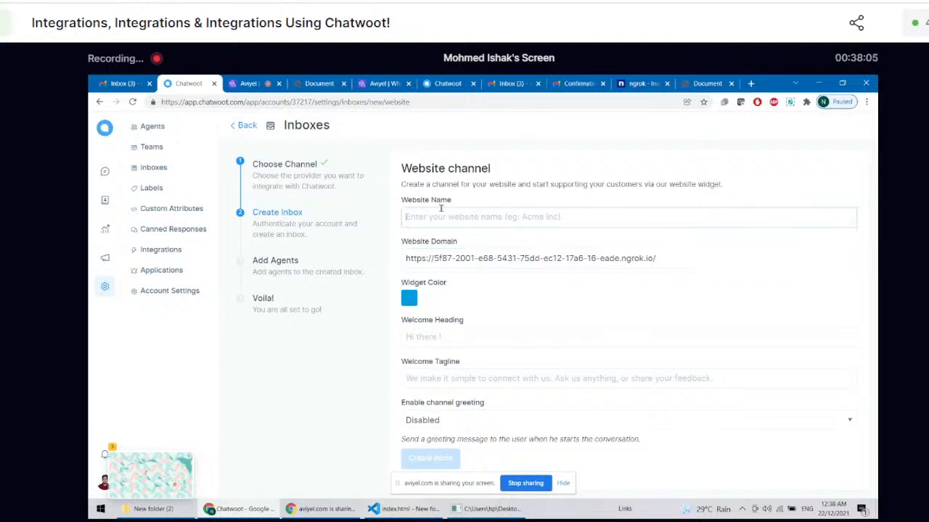
text(My Super Cool Website)
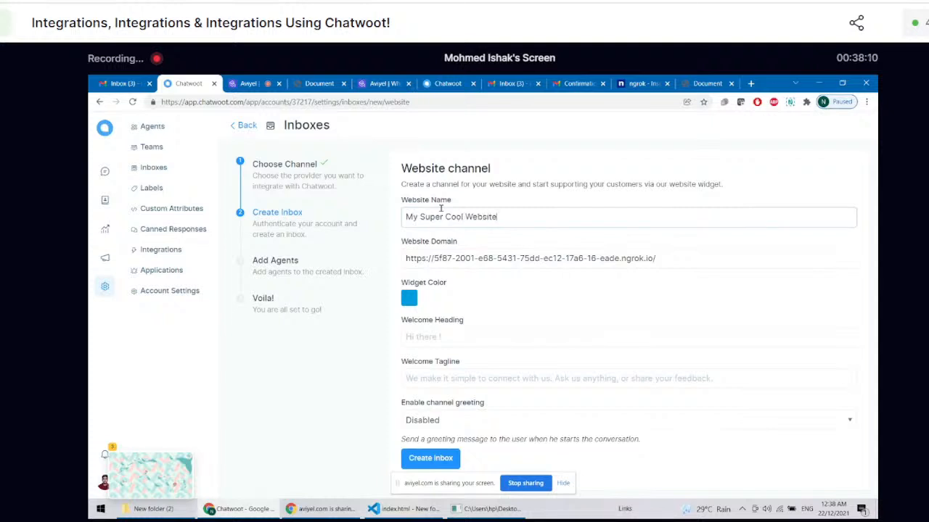
click(408, 299)
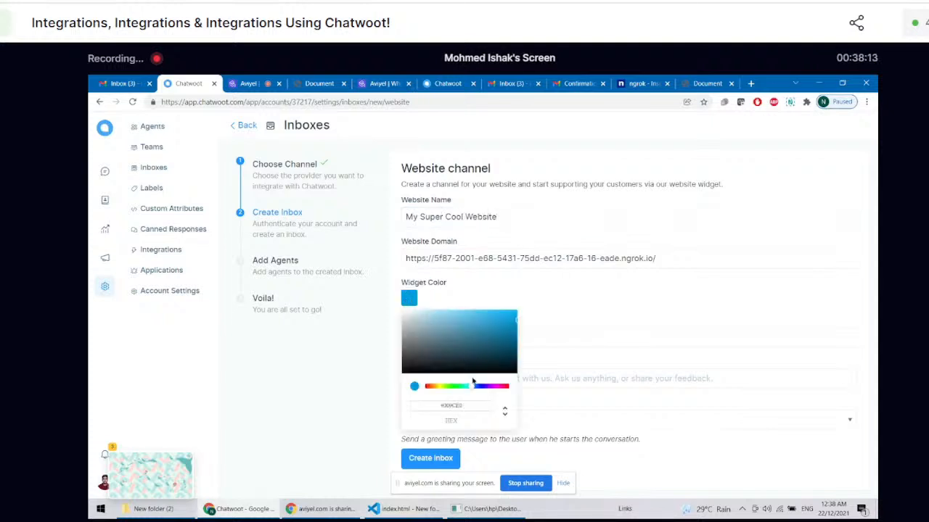
drag(484, 391, 508, 390)
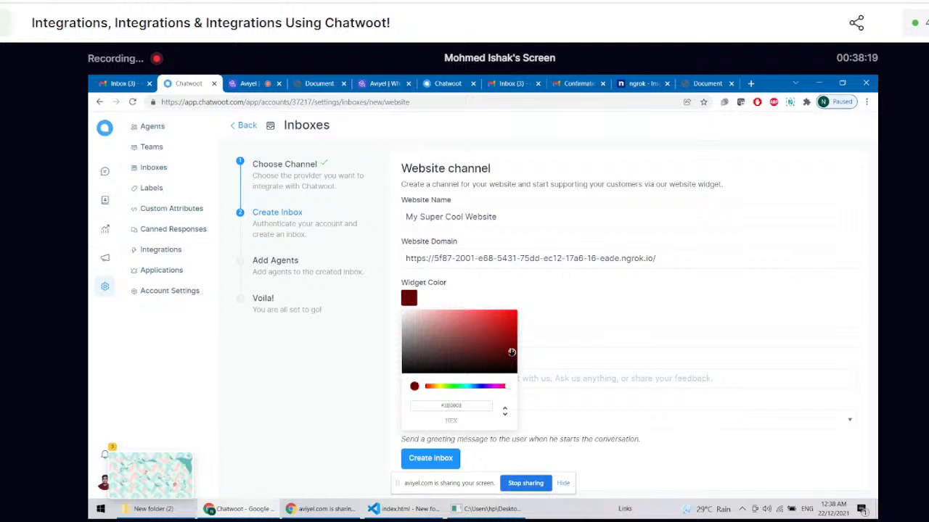
click(529, 284)
Step: Set the welcome heading to "Hey There"
click(501, 340)
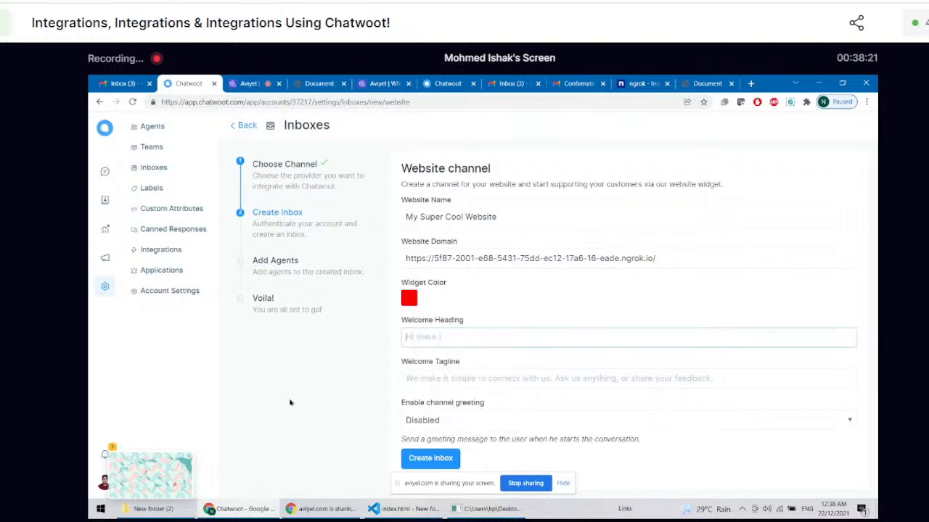
text(Hey There)
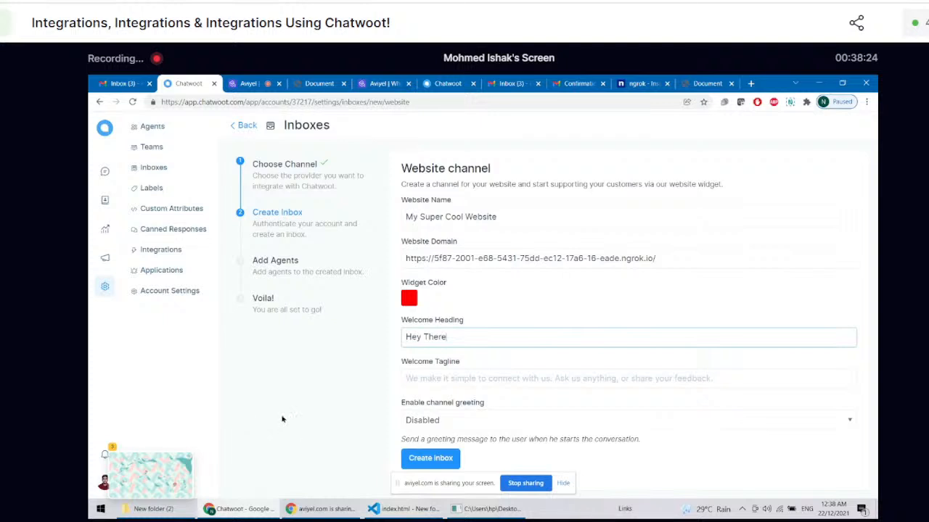
Step: Set the welcome tagline to "We are the best company in the universe, like seriously."
click(420, 382)
text(We are the best company ion the)
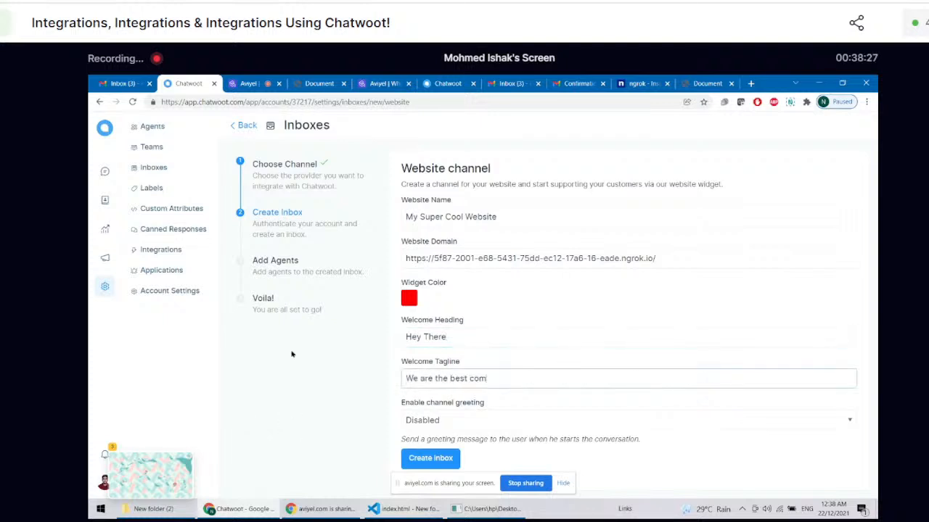
key(BackSpace)
key(BackSpace)
key(BackSpace)
key(BackSpace)
key(BackSpace)
key(BackSpace)
text(n the univer)
text(se, like )
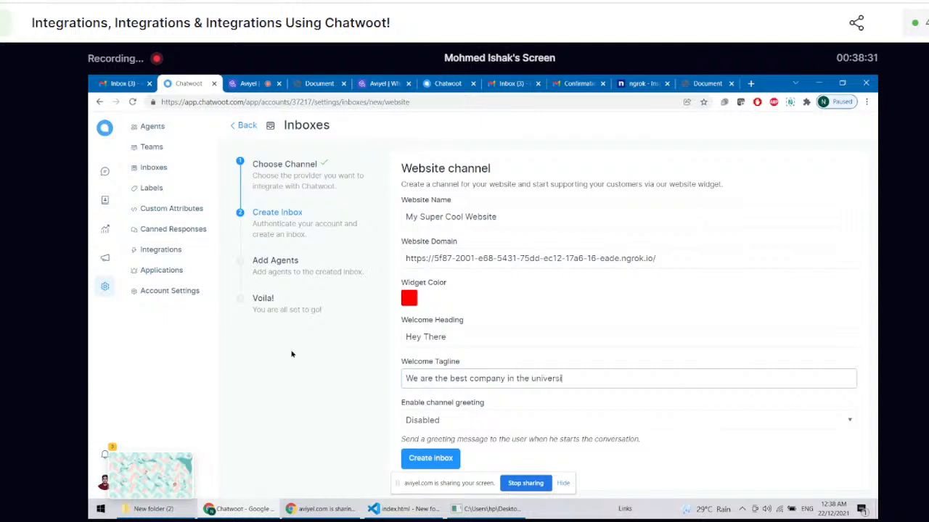
text(seriously)
Step: Review the channel greeting options, keep Disabled, and create the website inbox
click(459, 420)
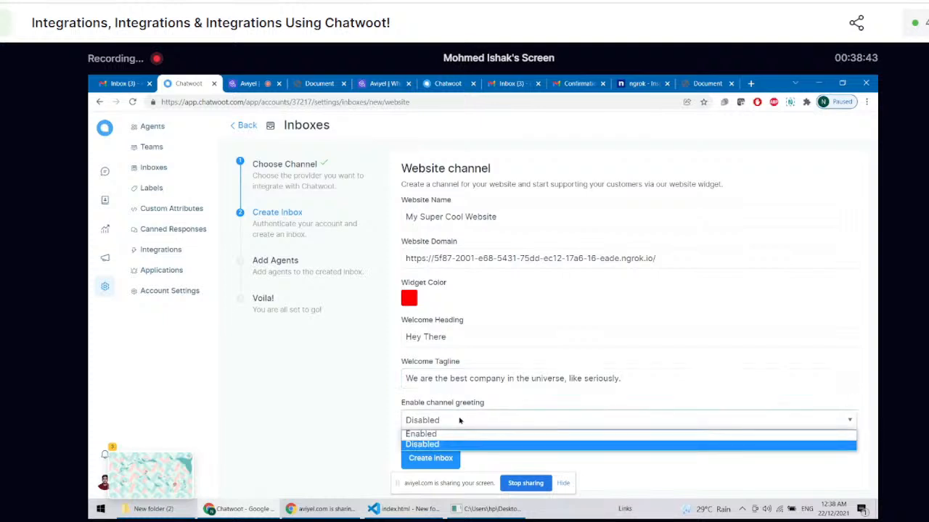
click(459, 420)
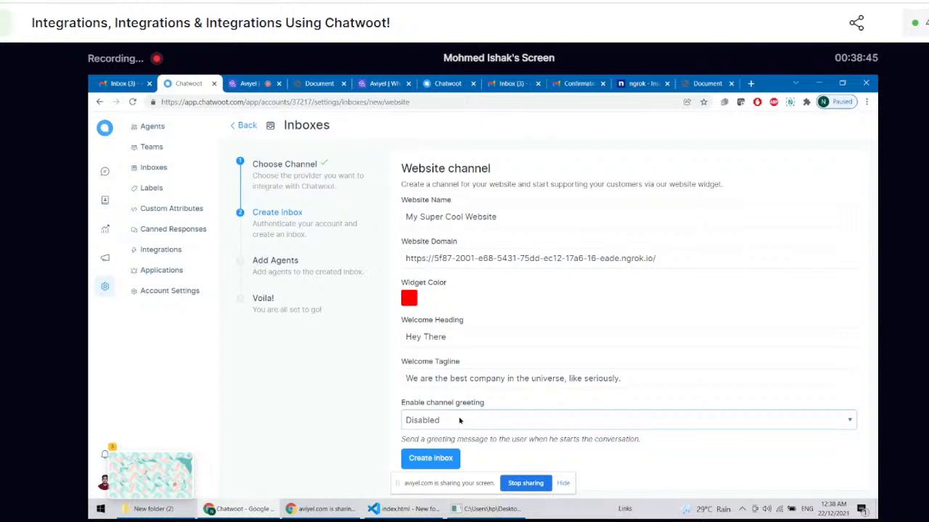
click(441, 459)
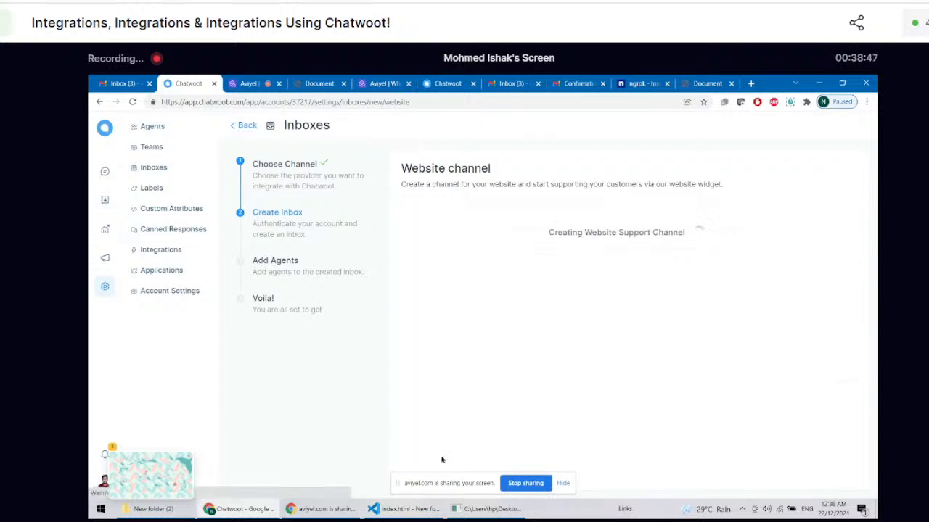
Step: Assign the only listed agent to the new inbox and finish adding agents
click(523, 241)
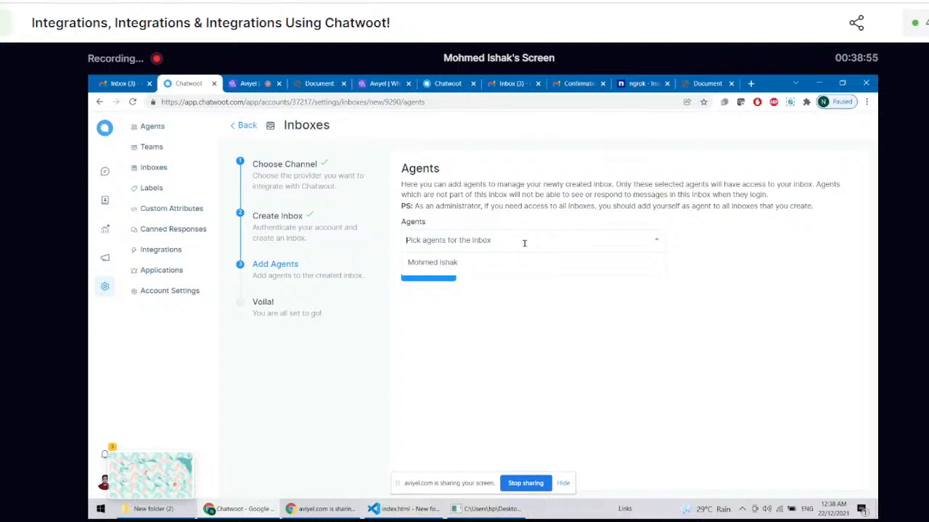
click(525, 264)
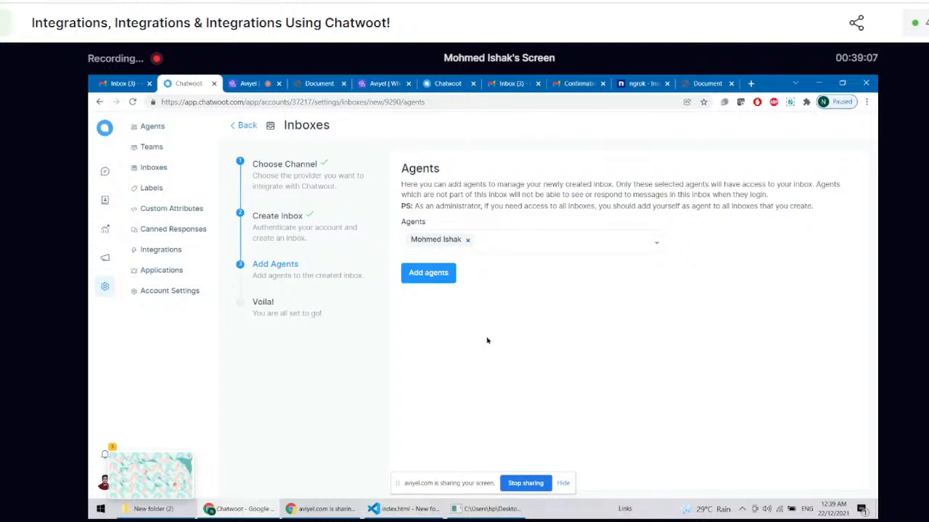
click(428, 273)
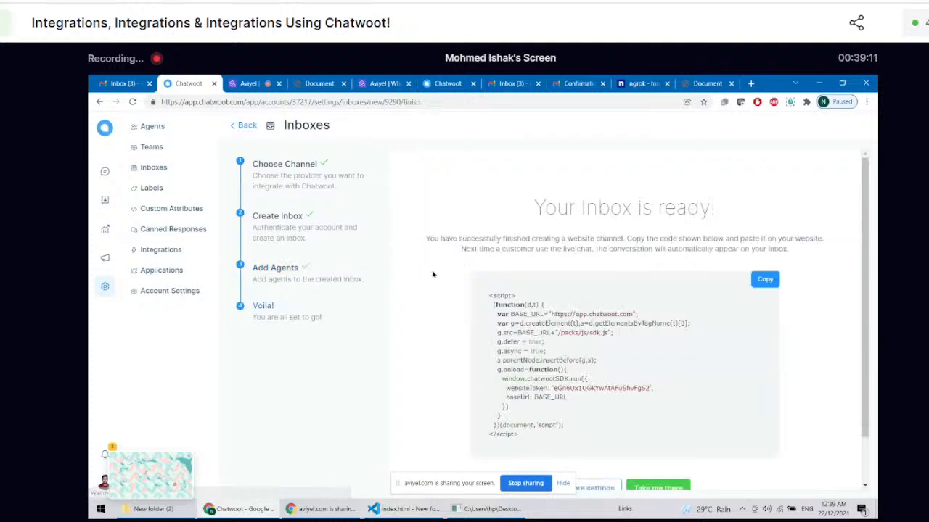
Step: Copy the generated Chatwoot widget script and switch to index.html in Visual Studio Code
scroll(432, 267, down, 2)
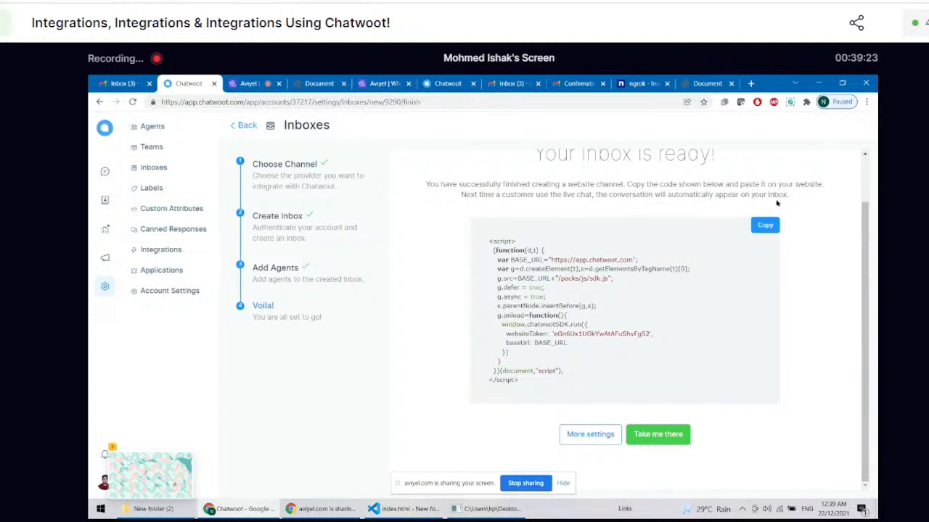
click(767, 226)
click(767, 226)
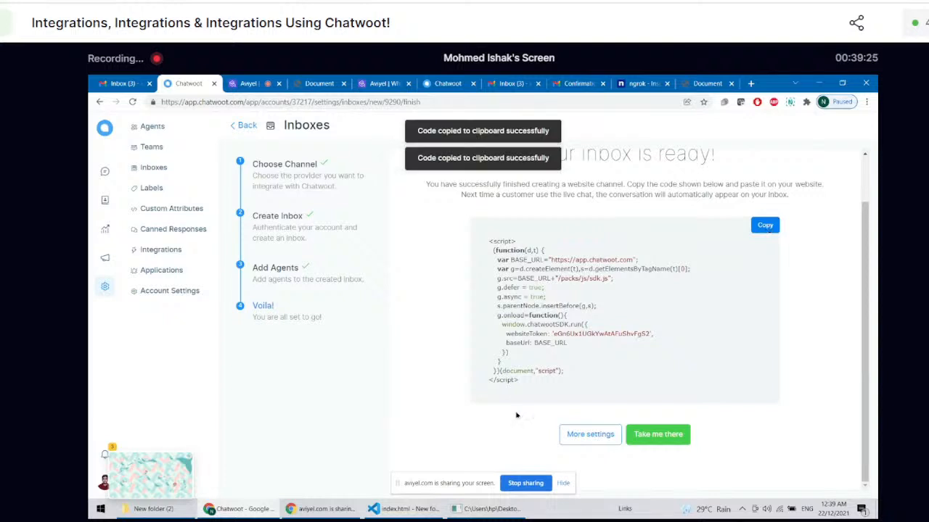
click(403, 515)
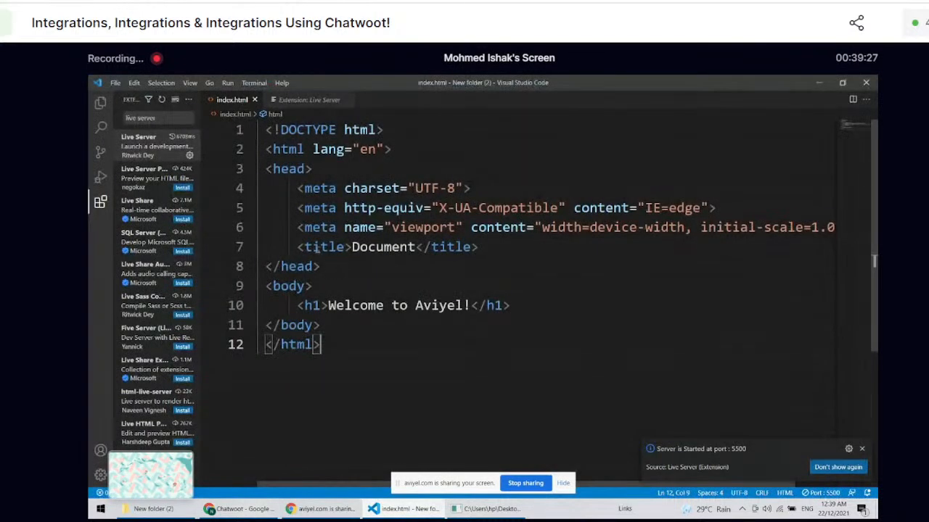
Step: Paste the Chatwoot widget script, including its website token, below the h1 heading in the body and remove the blank lines around it
click(560, 298)
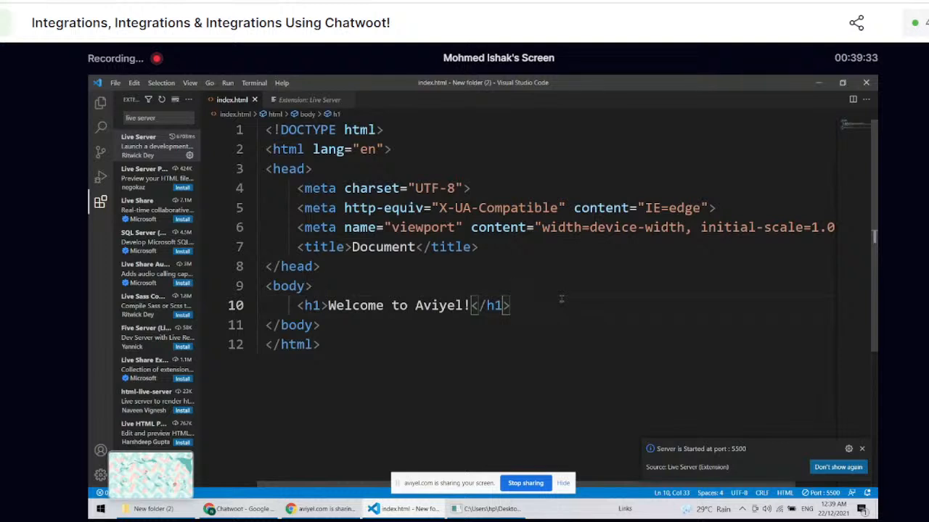
key(Return)
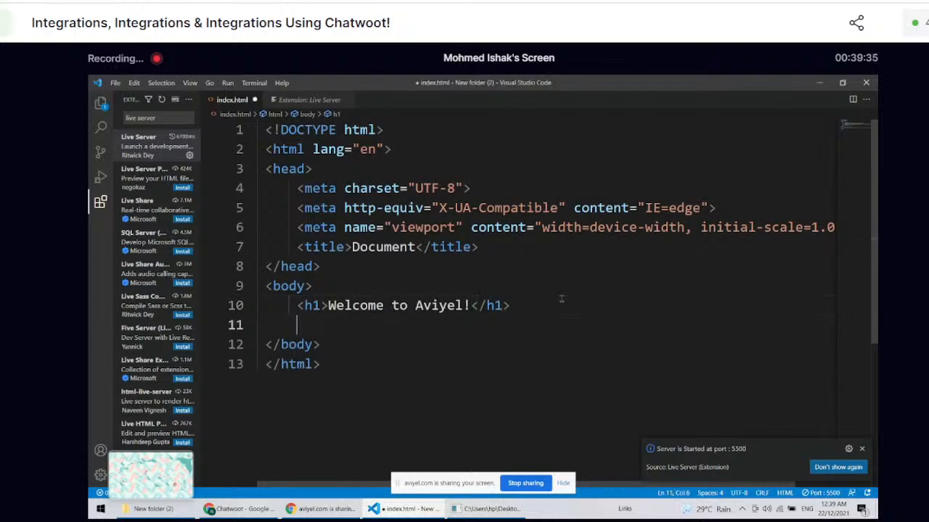
key(ctrl+v)
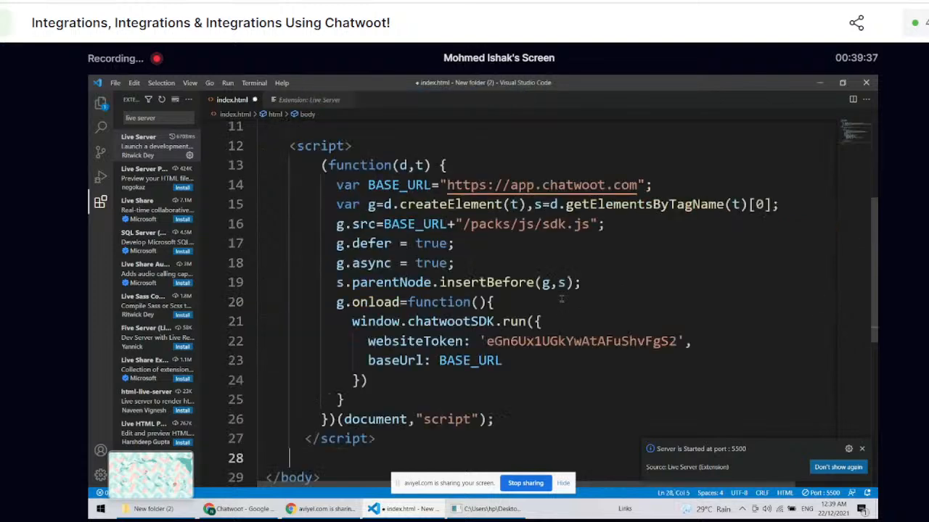
scroll(561, 299, down, 2)
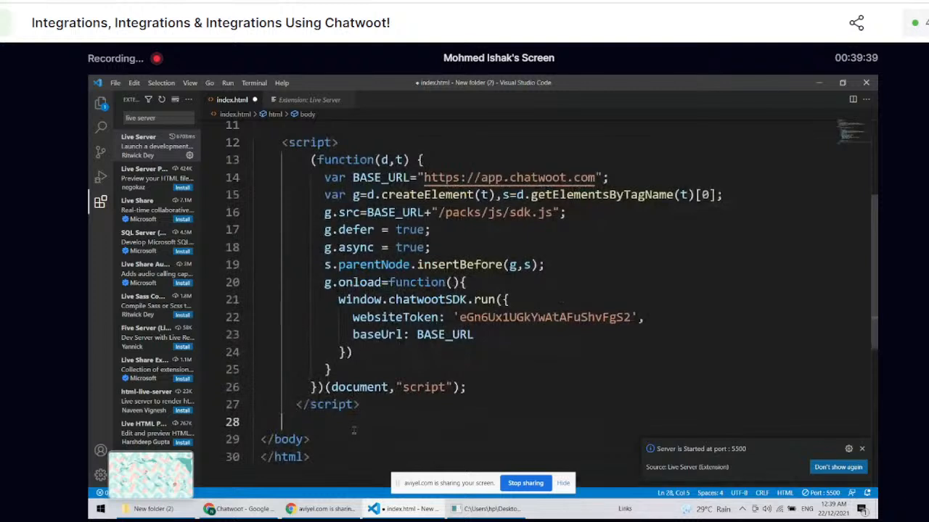
key(BackSpace)
key(BackSpace)
scroll(353, 431, up, 1)
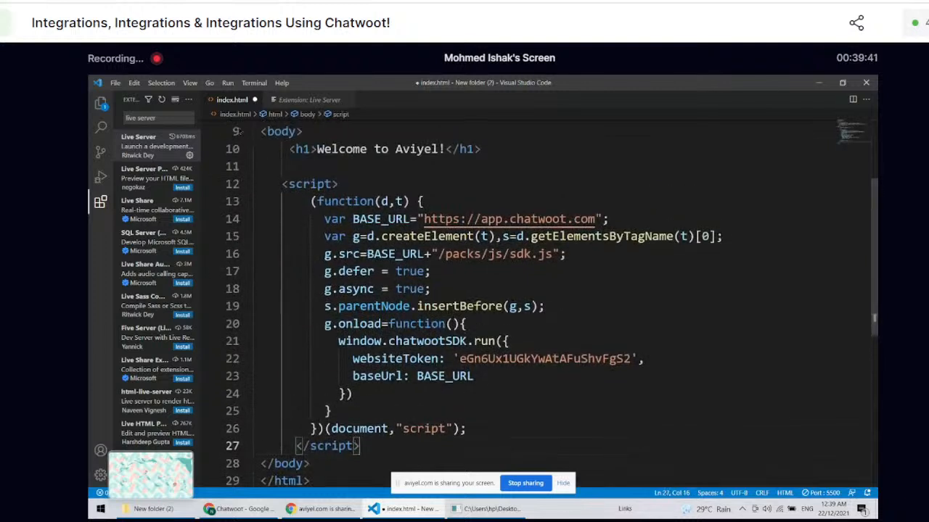
click(280, 168)
key(BackSpace)
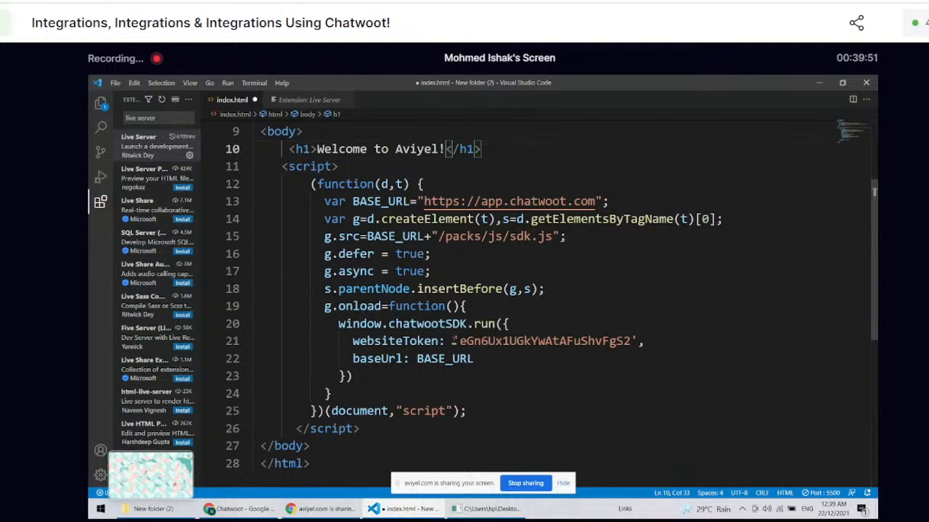
drag(453, 340, 637, 341)
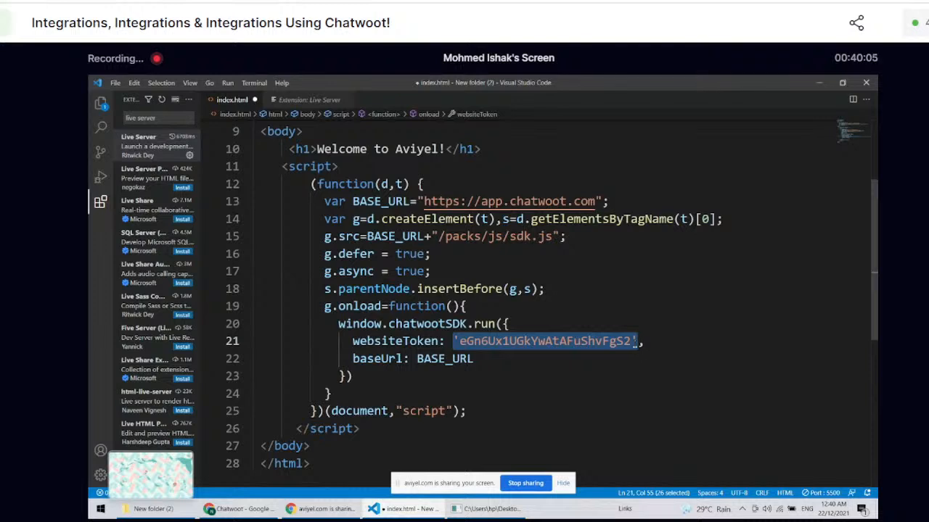
drag(544, 341, 603, 325)
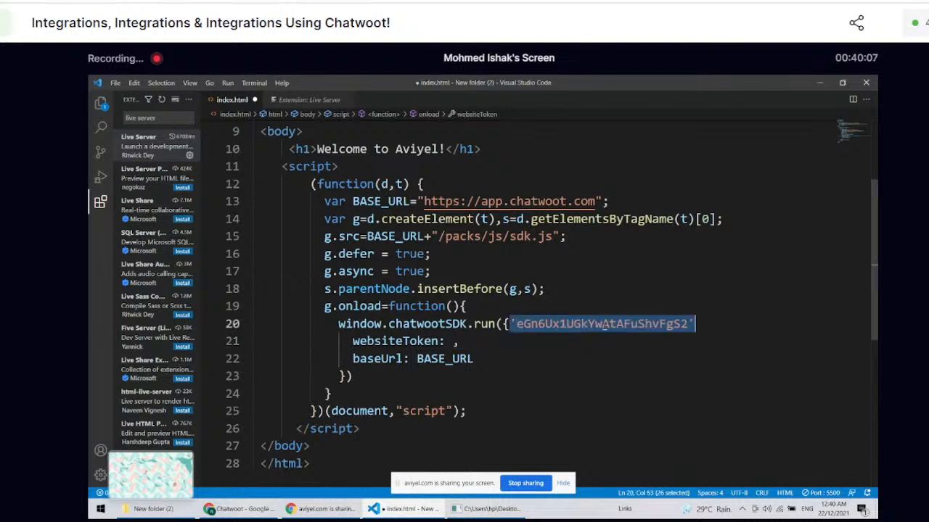
key(ctrl+z)
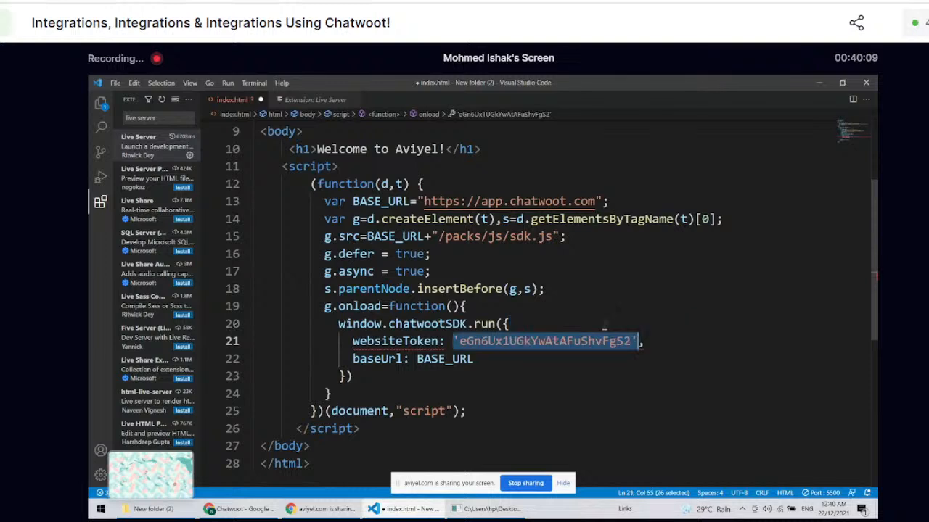
Step: Save index.html with the embedded widget script
click(556, 431)
ctrl+scroll(555, 431, down, 1)
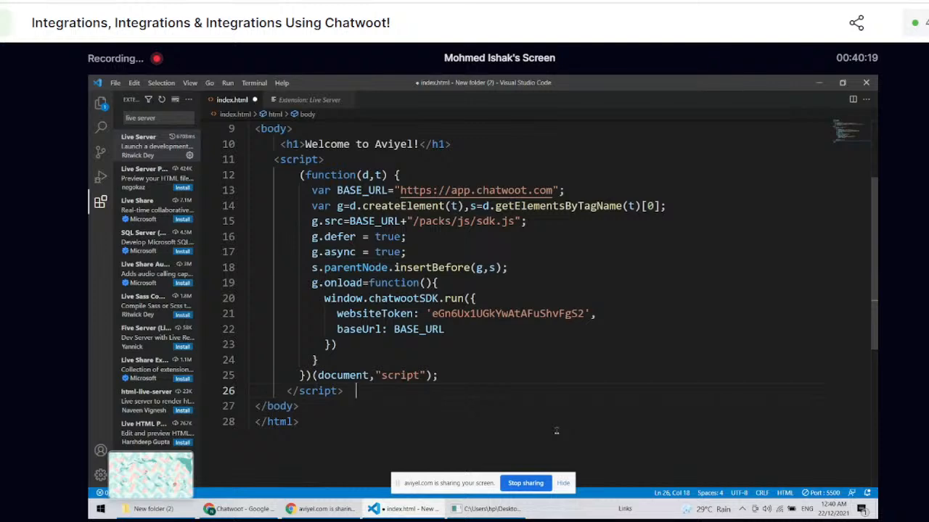
key(ctrl+s)
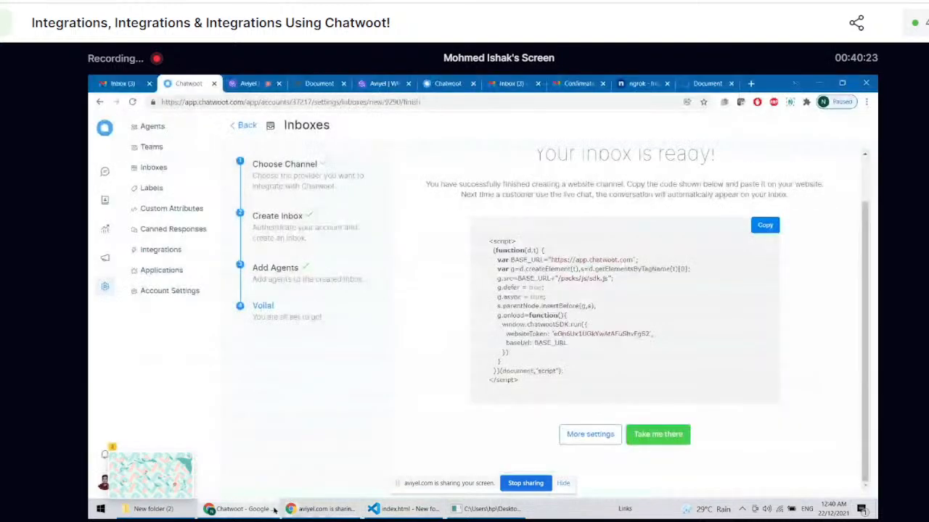
Step: Switch to Chrome, show the ngrok-hosted Welcome to Aviyel! page and start a conversation in its live-chat widget
click(240, 508)
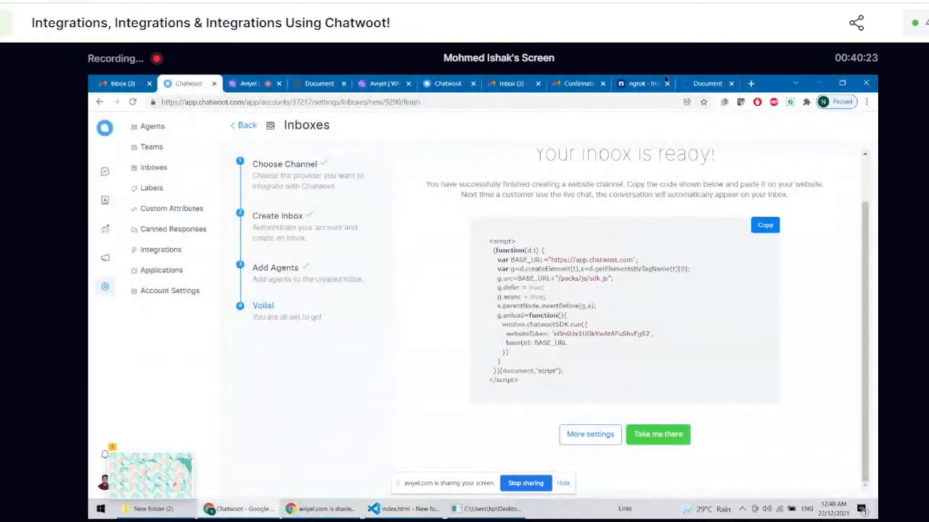
click(708, 83)
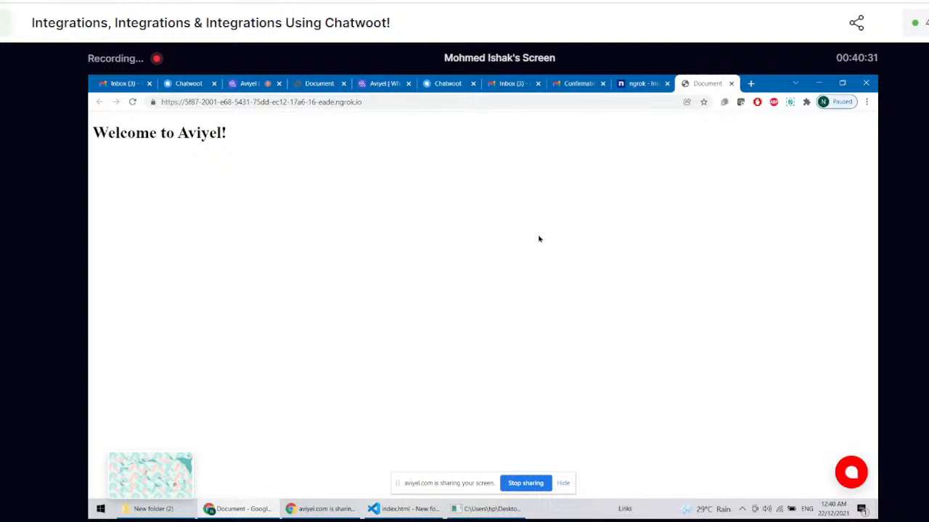
click(846, 465)
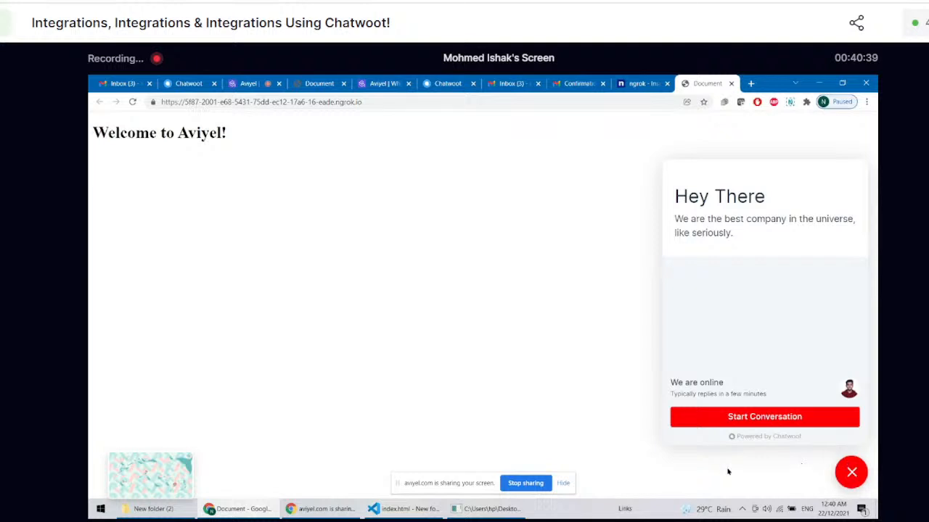
click(728, 417)
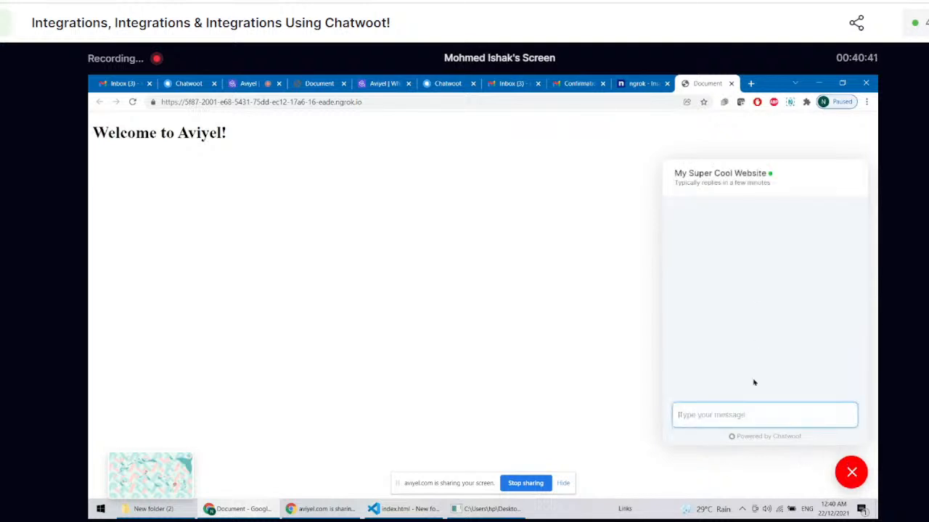
Step: Send a chat message introducing the customer by first name, followed by "and I have a problem with your product. PleaSE FI X IT."
text(Hey Qmy name is Ishak and I have a pribl)
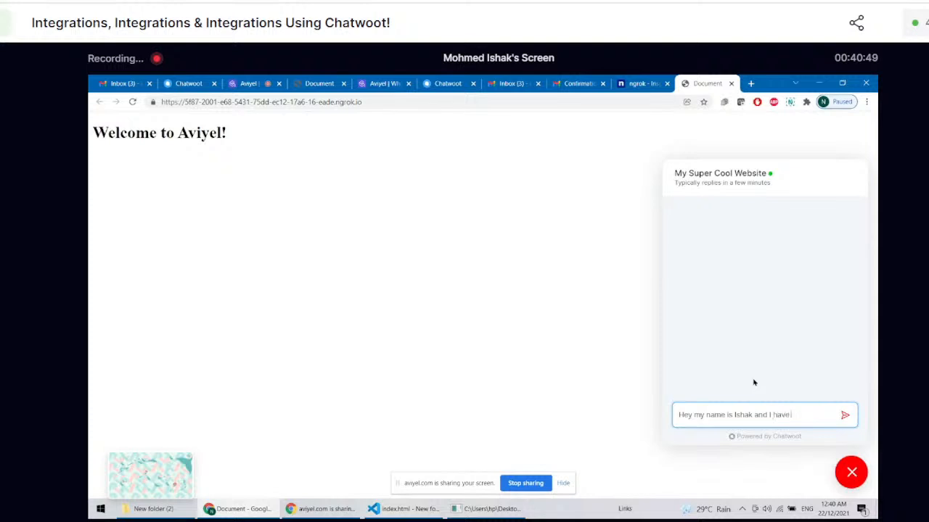
key(BackSpace)
key(BackSpace)
key(BackSpace)
text(obl)
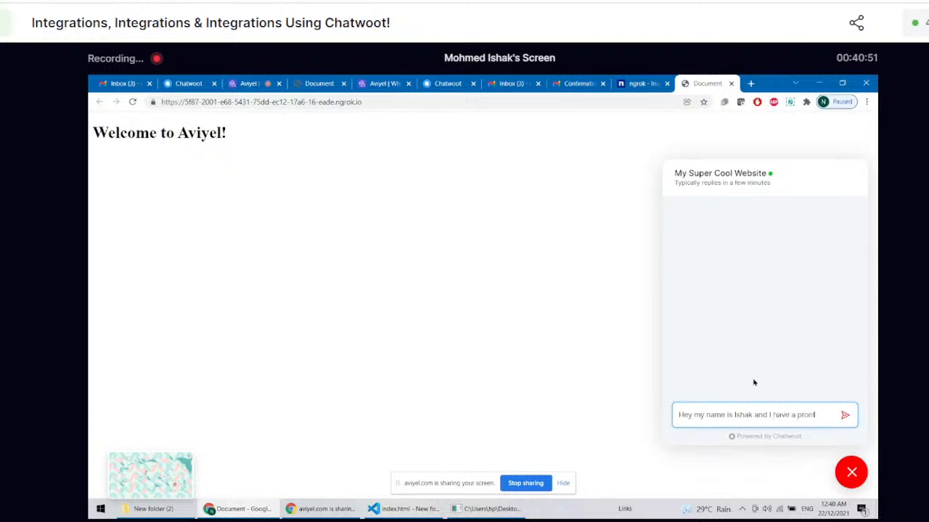
text(em with)
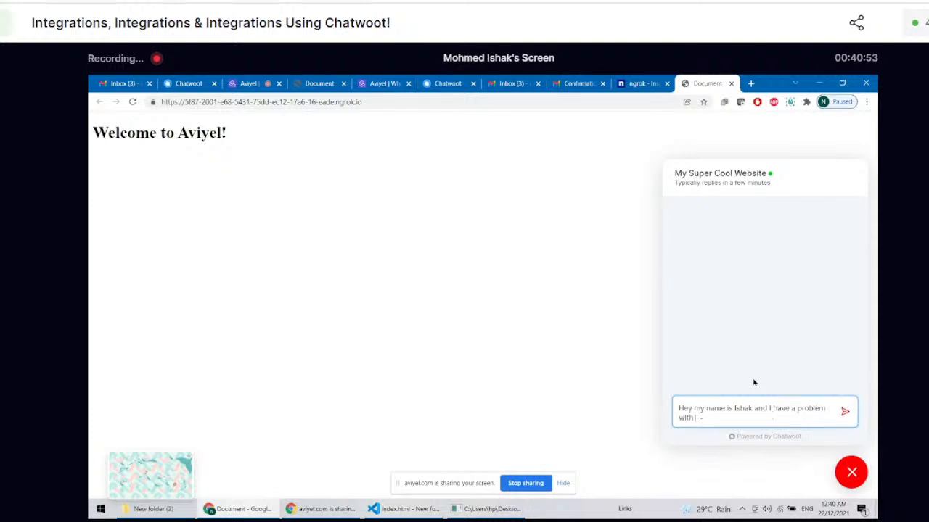
text( your product.)
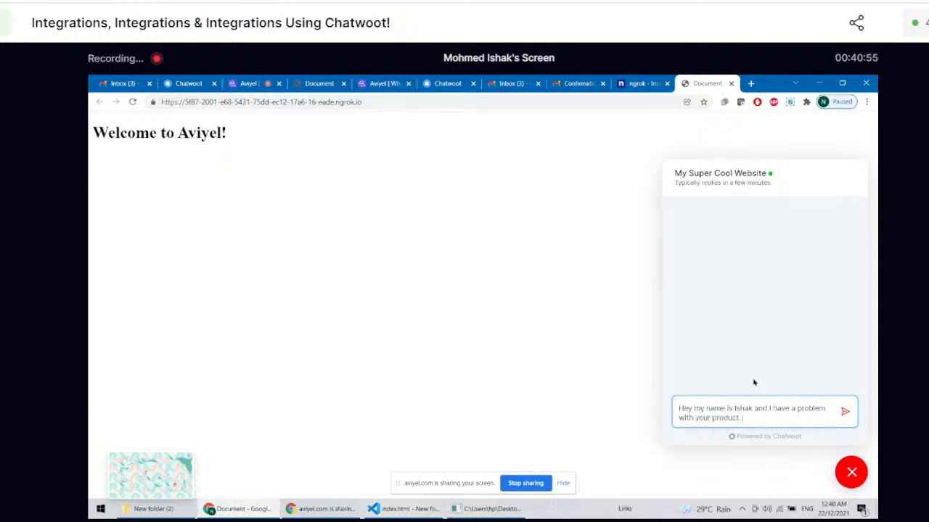
text( PleaSE FI)
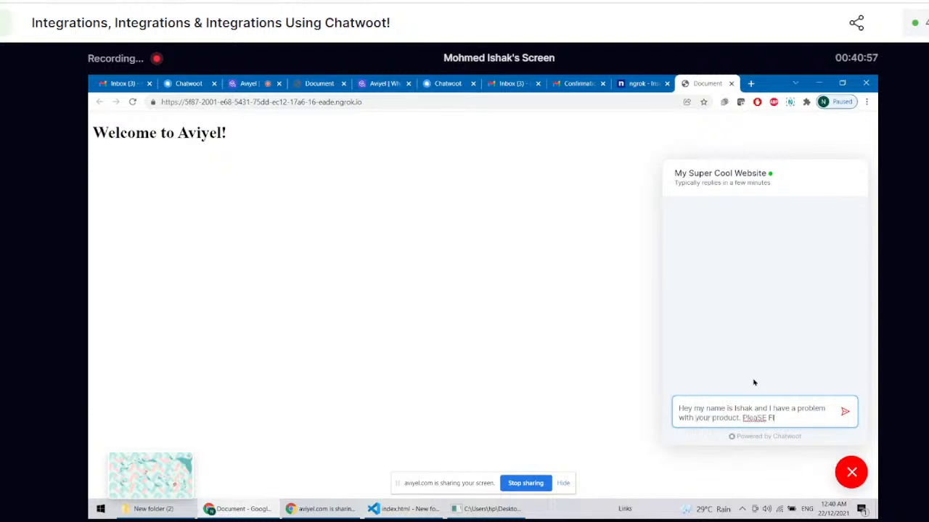
text(X T)
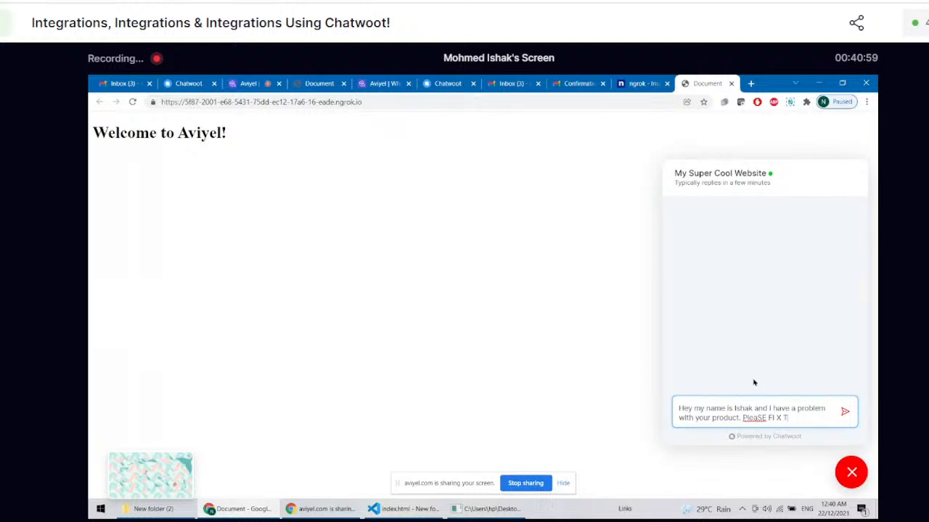
text(I)
key(BackSpace)
key(BackSpace)
text(IT.)
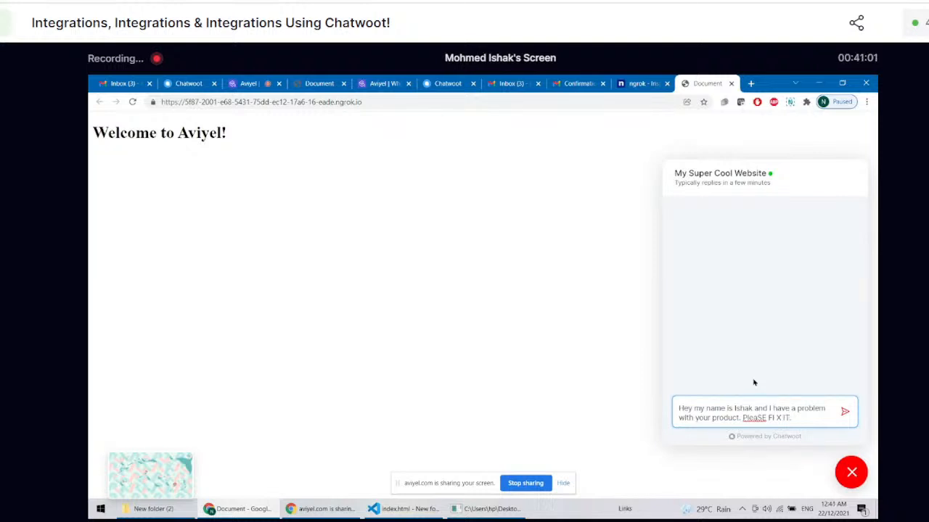
click(844, 411)
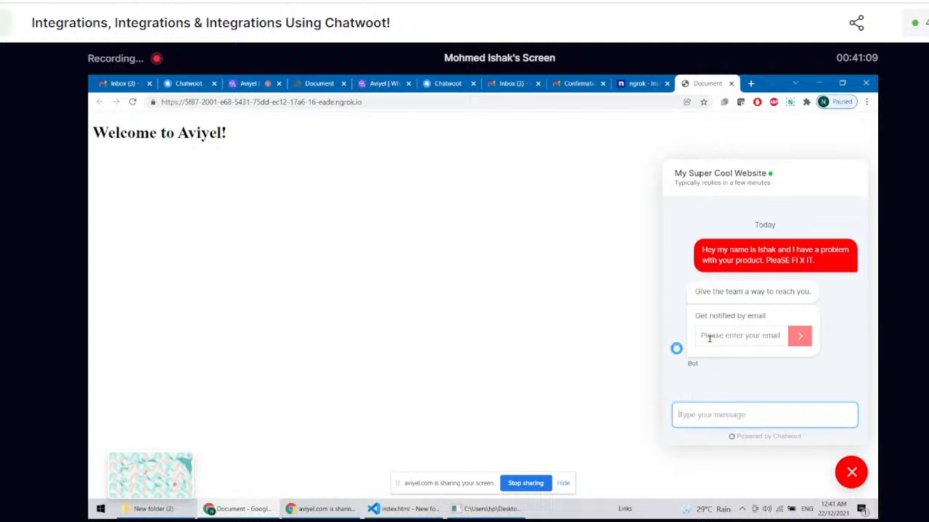
drag(702, 250, 784, 254)
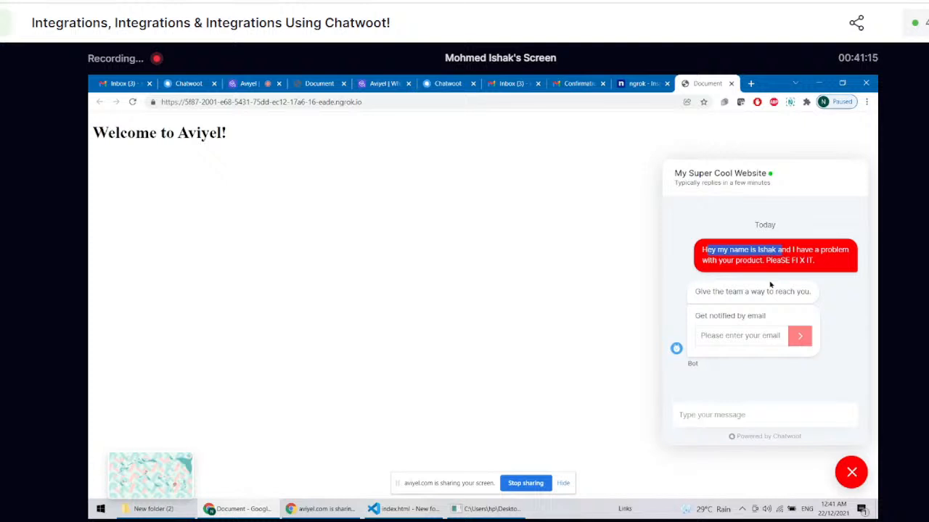
click(733, 335)
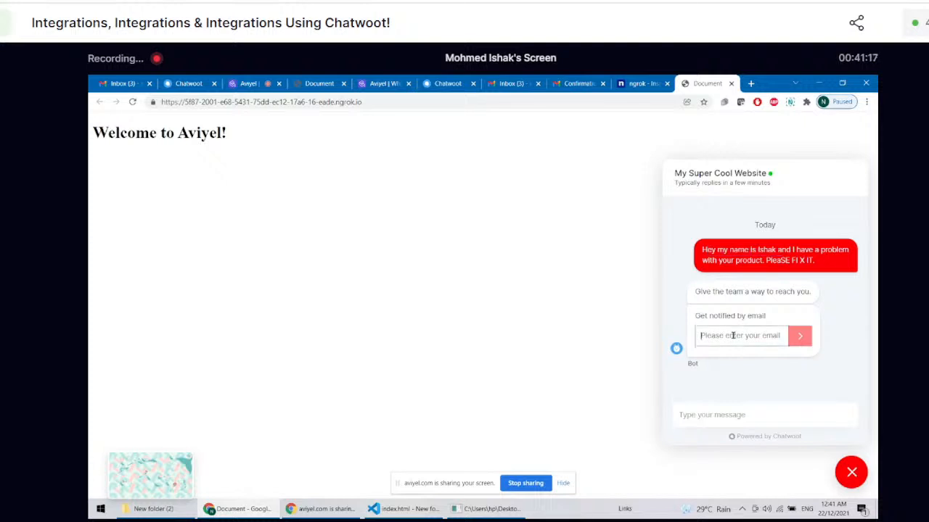
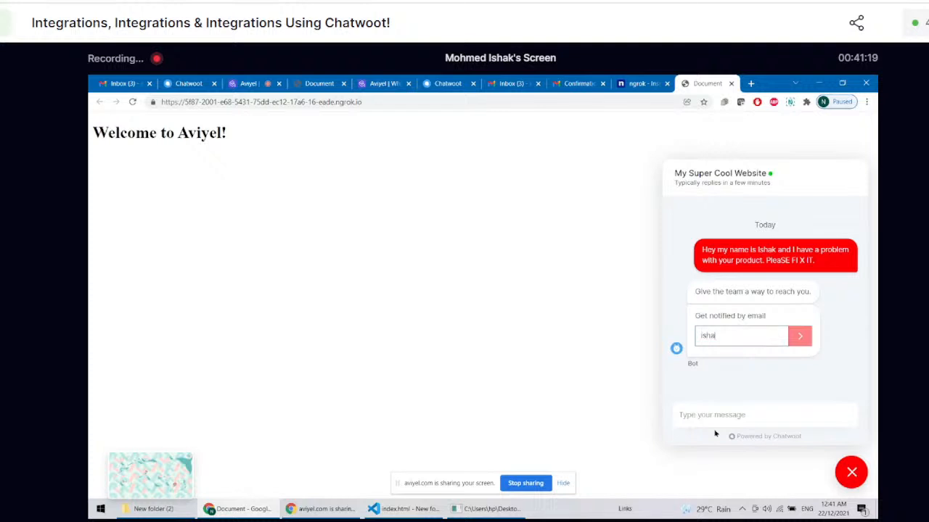
key(BackSpace)
key(BackSpace)
key(BackSpace)
key(BackSpace)
key(BackSpace)
key(BackSpace)
key(BackSpace)
key(BackSpace)
key(BackSpace)
key(BackSpace)
key(BackSpace)
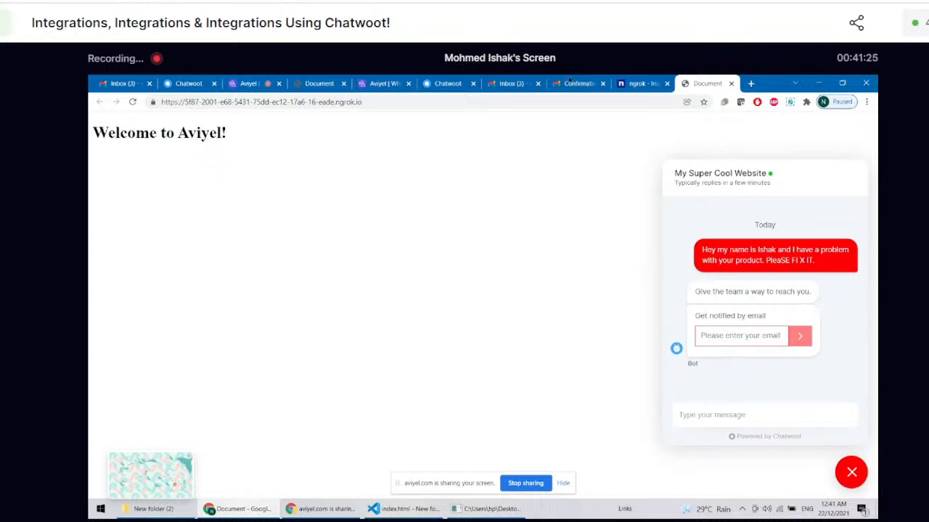
Step: Return to the Chatwoot dashboard, go to the newly created website inbox and open the visitor's conversation
click(187, 83)
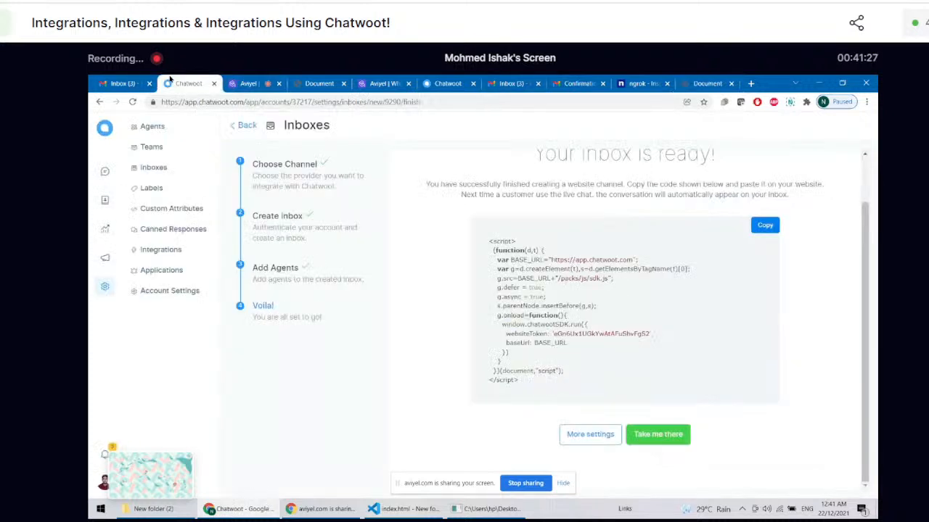
click(658, 434)
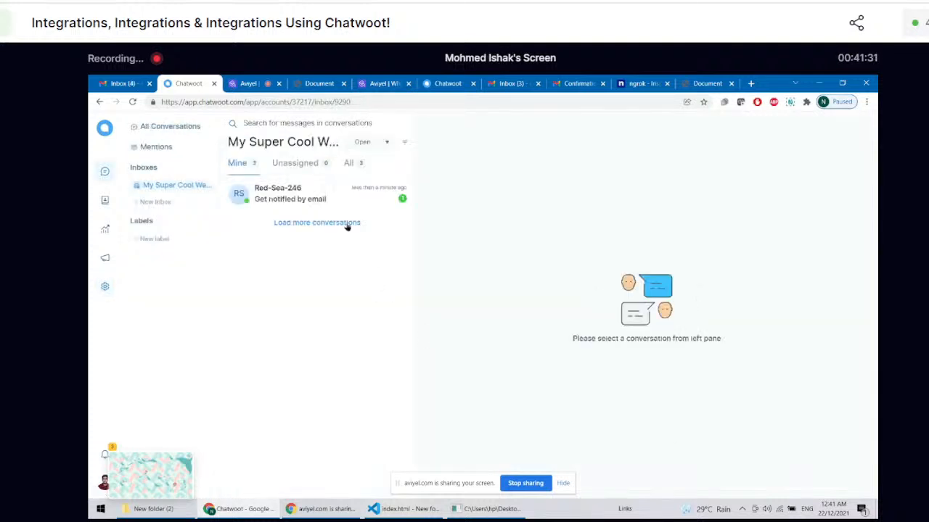
click(335, 207)
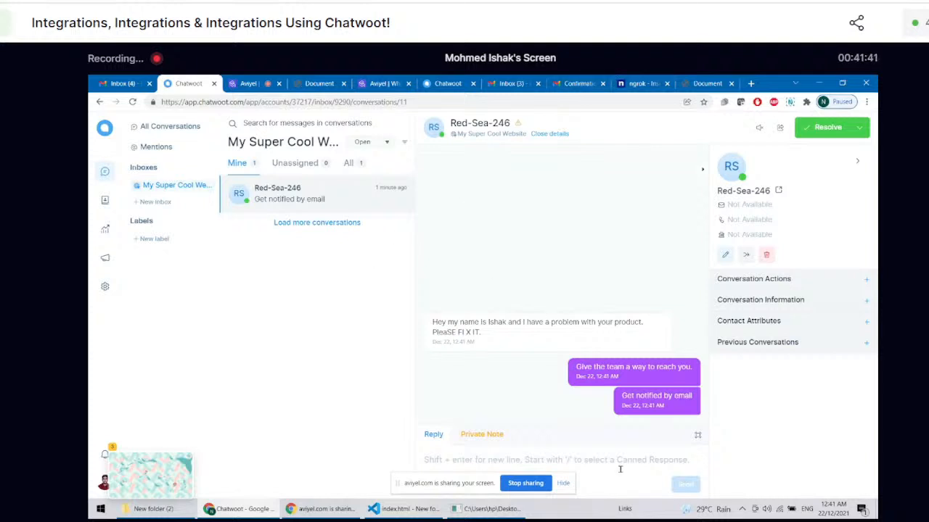
Step: Reply to the visitor with "yeah we fixed it" and "all good", and return to the website's chat widget to check the replies
drag(432, 321, 510, 332)
click(511, 332)
click(443, 458)
text(ye)
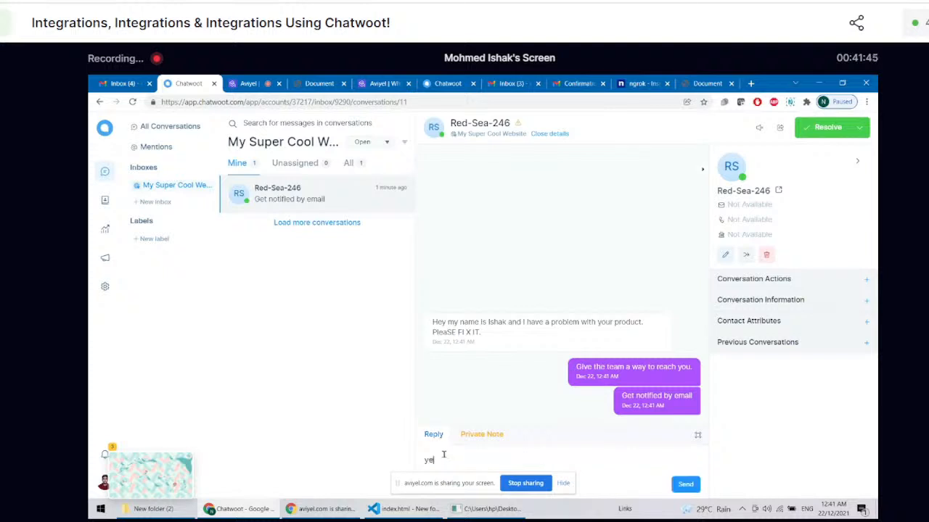
text(ah we fixed it)
key(Return)
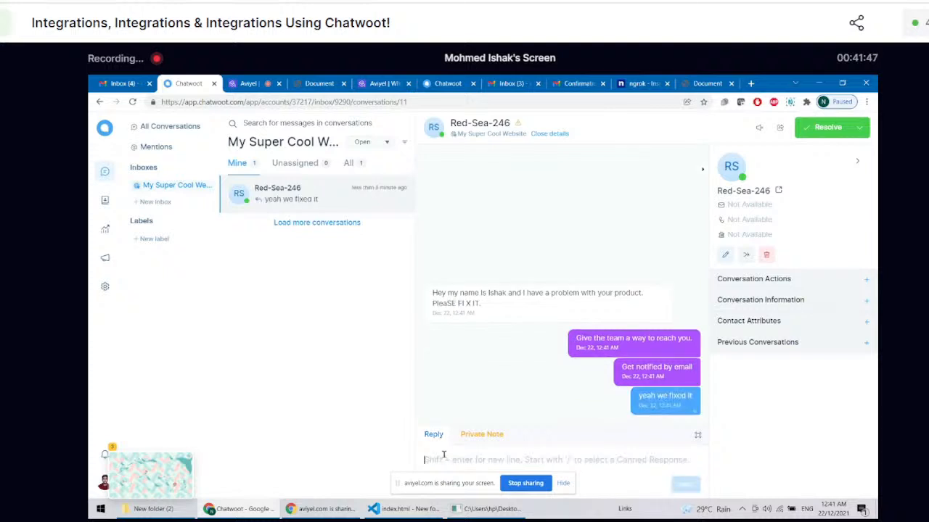
text(all good)
key(Return)
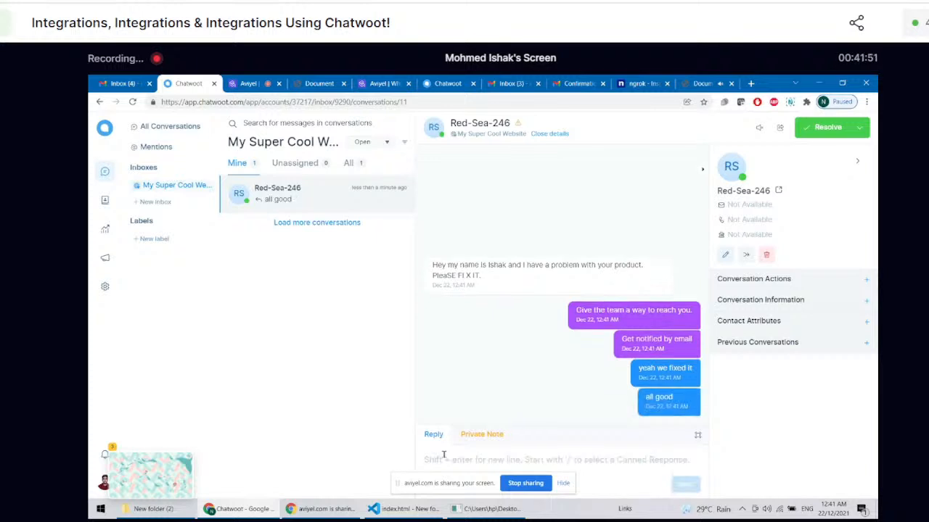
click(700, 82)
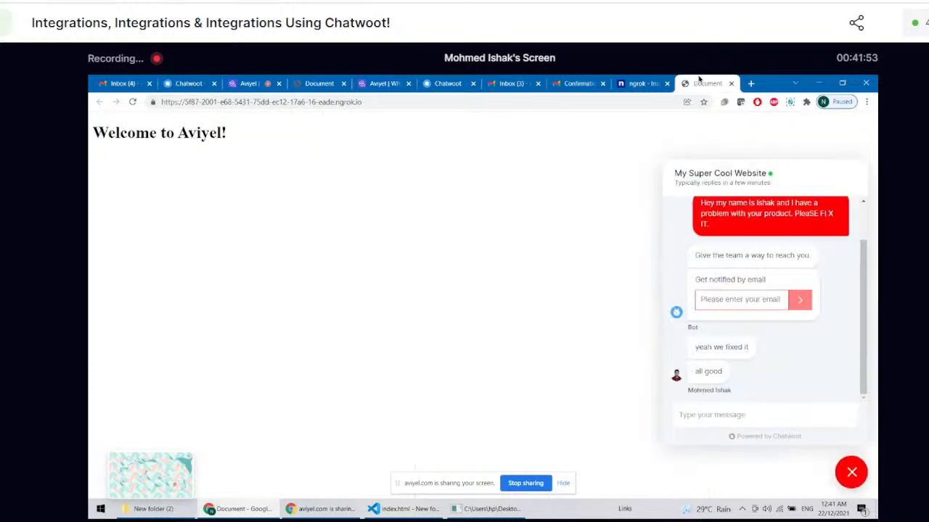